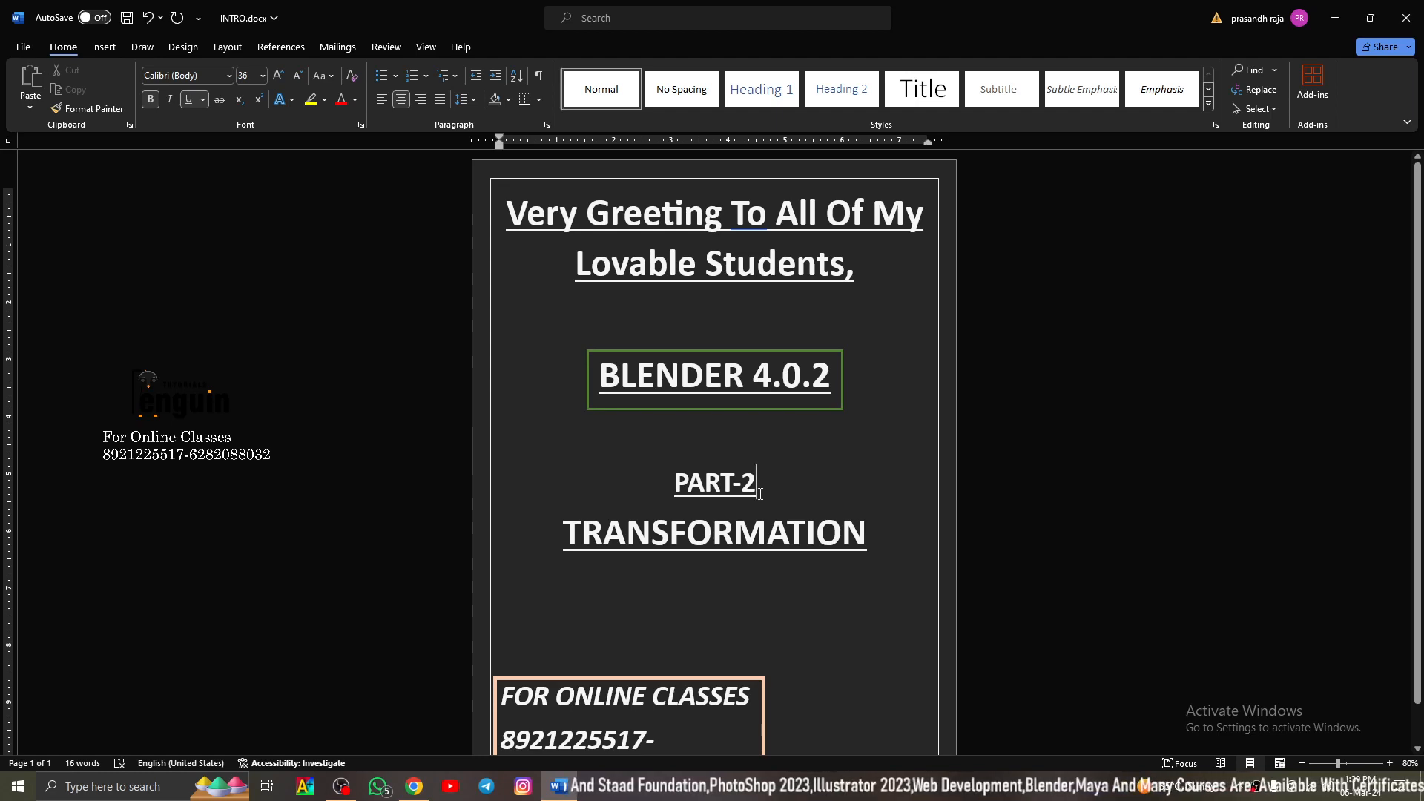
{"action": "double_click", "coordinate": [953, 9]}
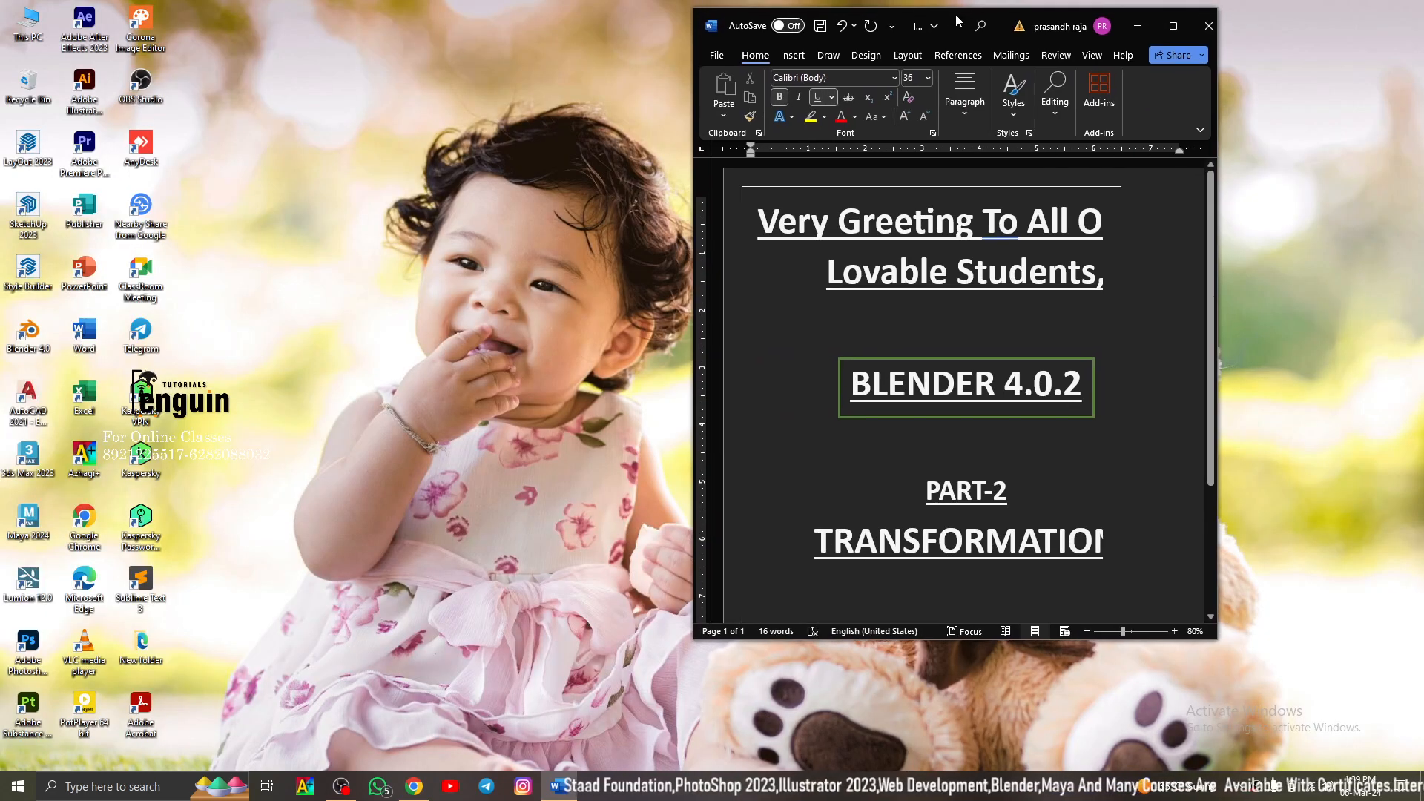
{"action": "left_click", "coordinate": [1156, 33]}
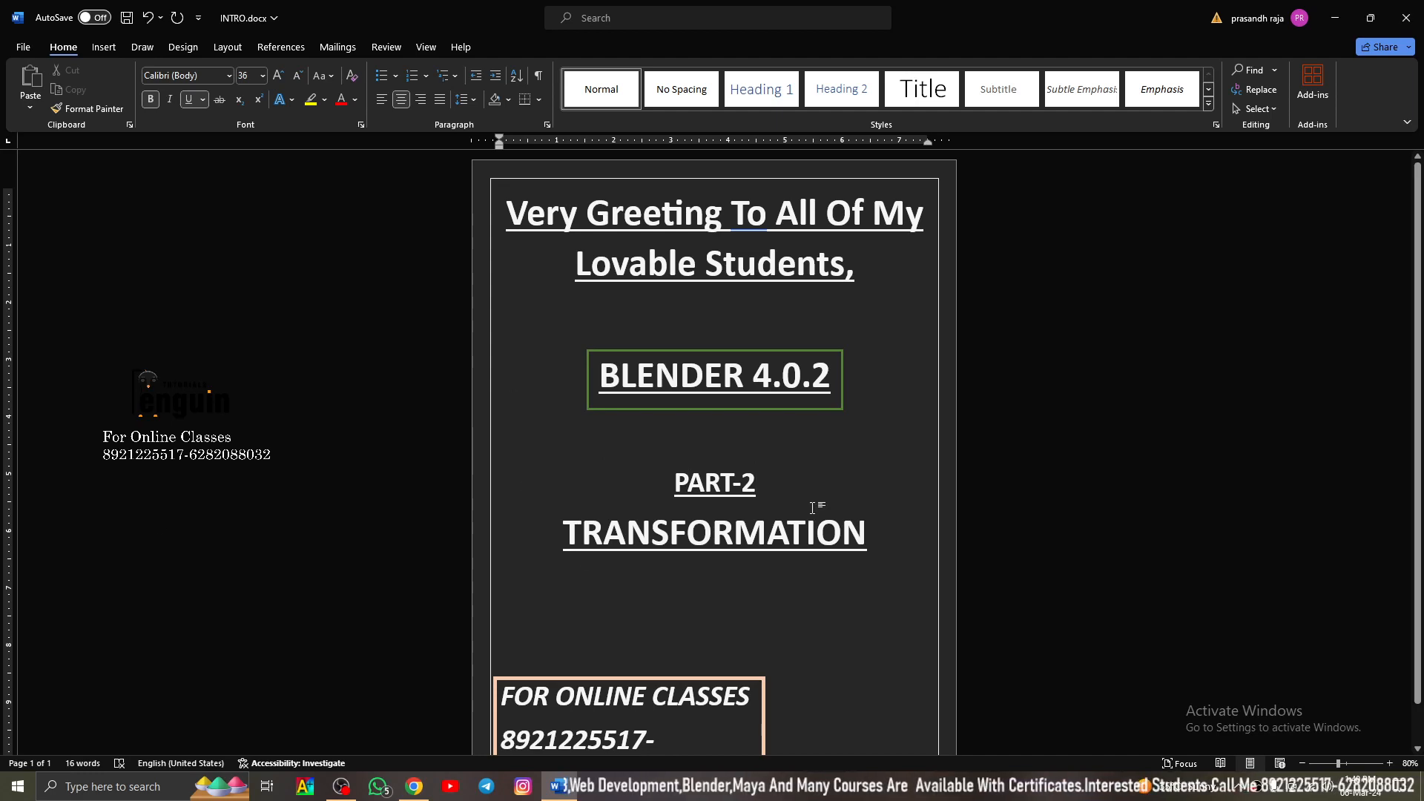
{"action": "left_click", "coordinate": [722, 479]}
Step: Minimize the Word document, then launch Blender 4.0 from the desktop and dismiss its splash screen
{"action": "left_click", "coordinate": [1336, 18]}
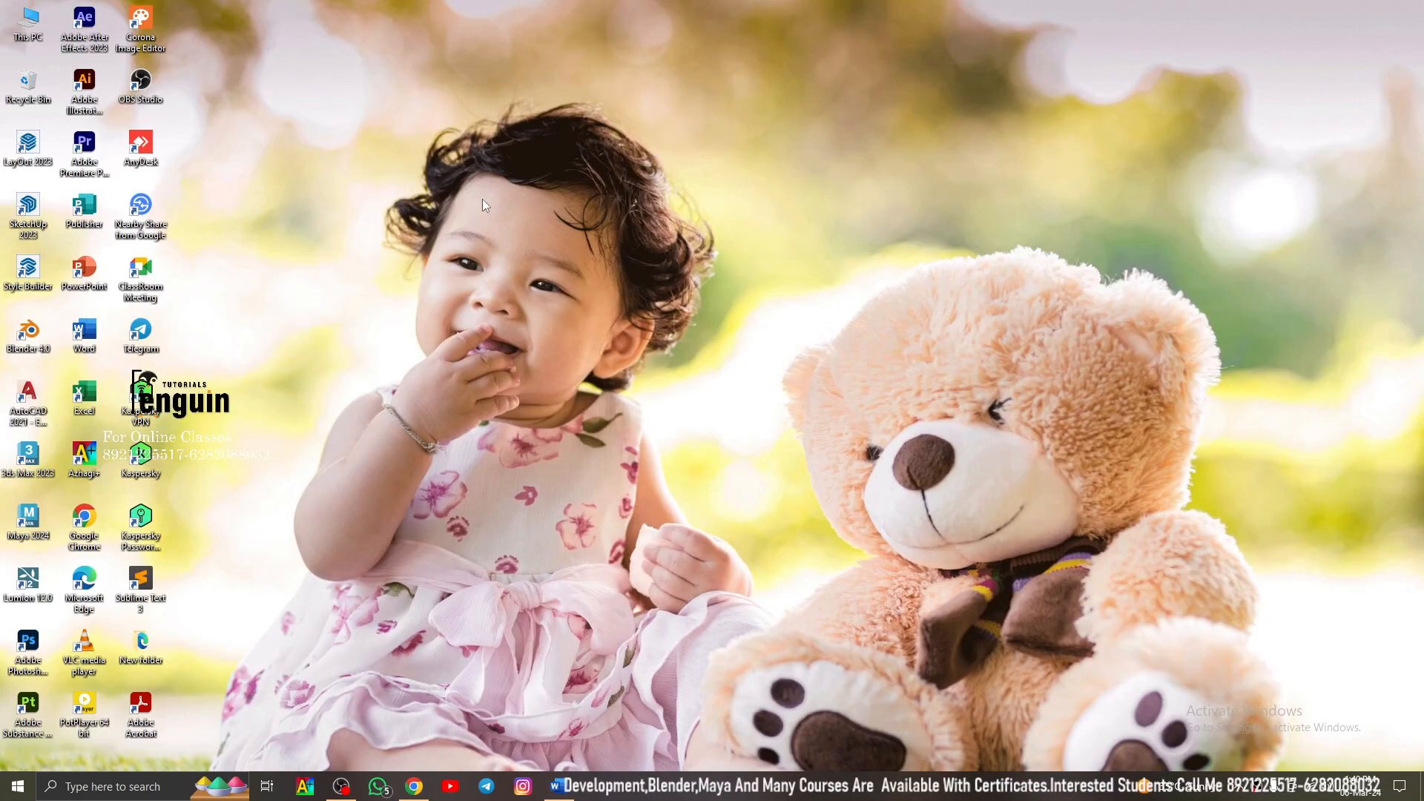
{"action": "right_click", "coordinate": [484, 200]}
{"action": "left_click", "coordinate": [524, 244]}
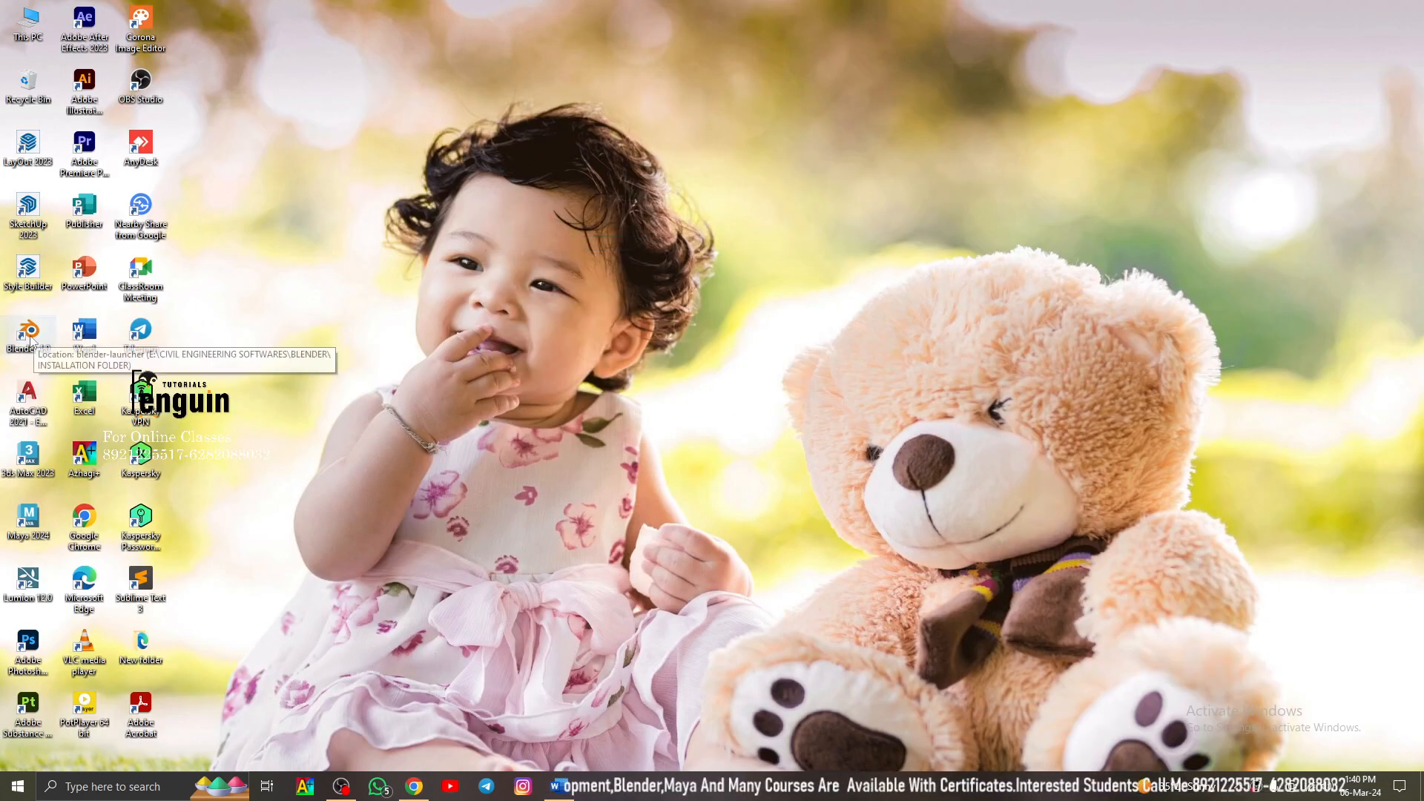
{"action": "left_click", "coordinate": [29, 338]}
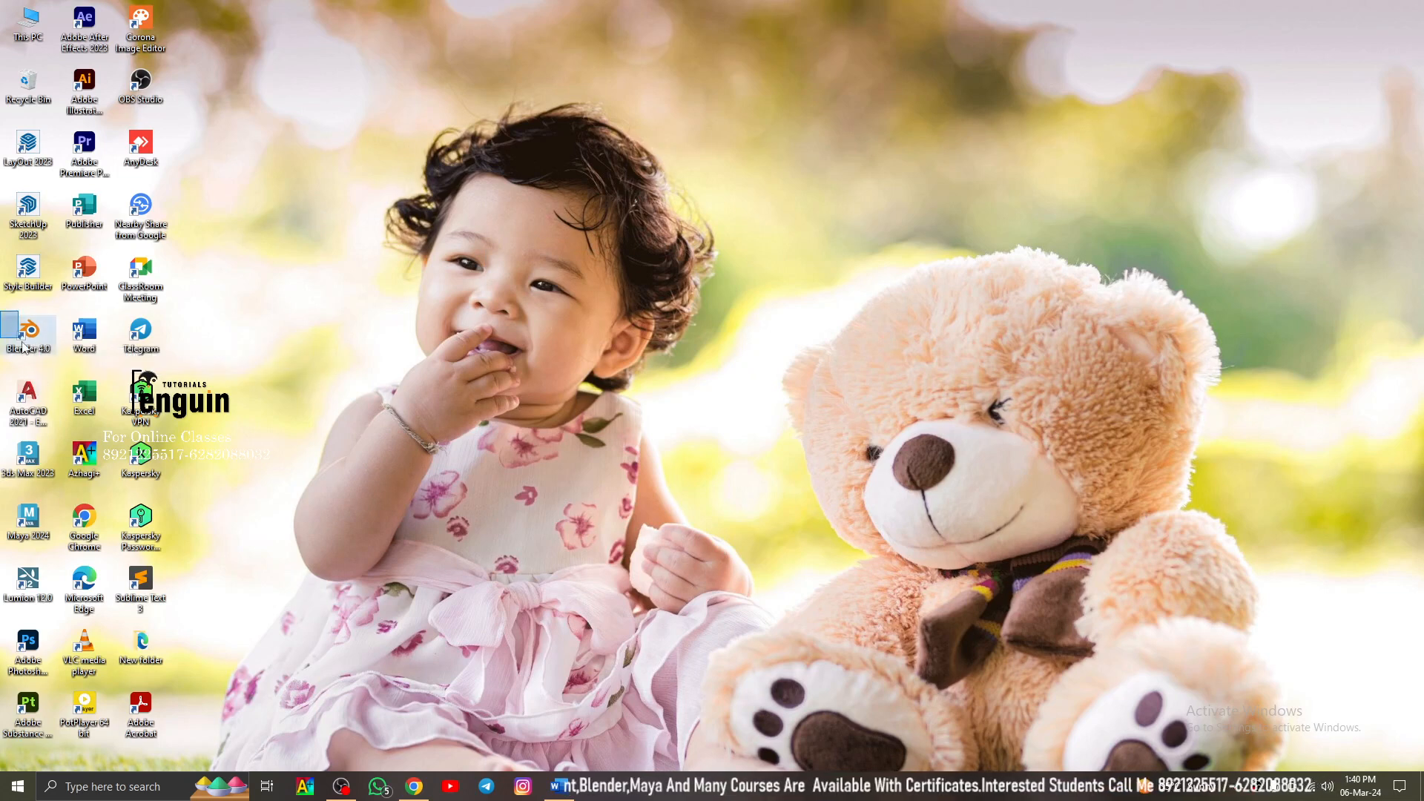
{"action": "right_click", "coordinate": [504, 175]}
{"action": "left_click", "coordinate": [531, 218]}
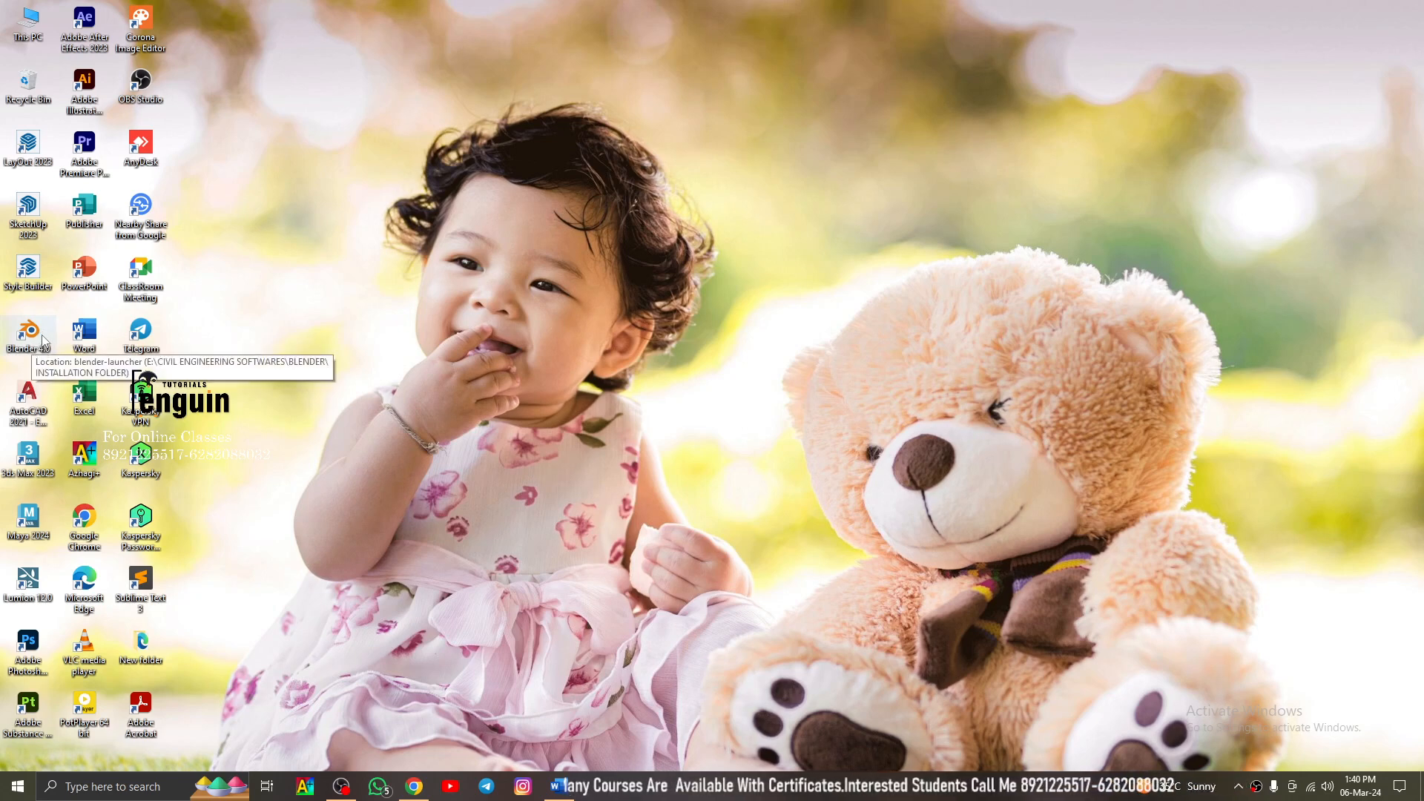
{"action": "right_click", "coordinate": [528, 69]}
{"action": "left_click", "coordinate": [552, 111]}
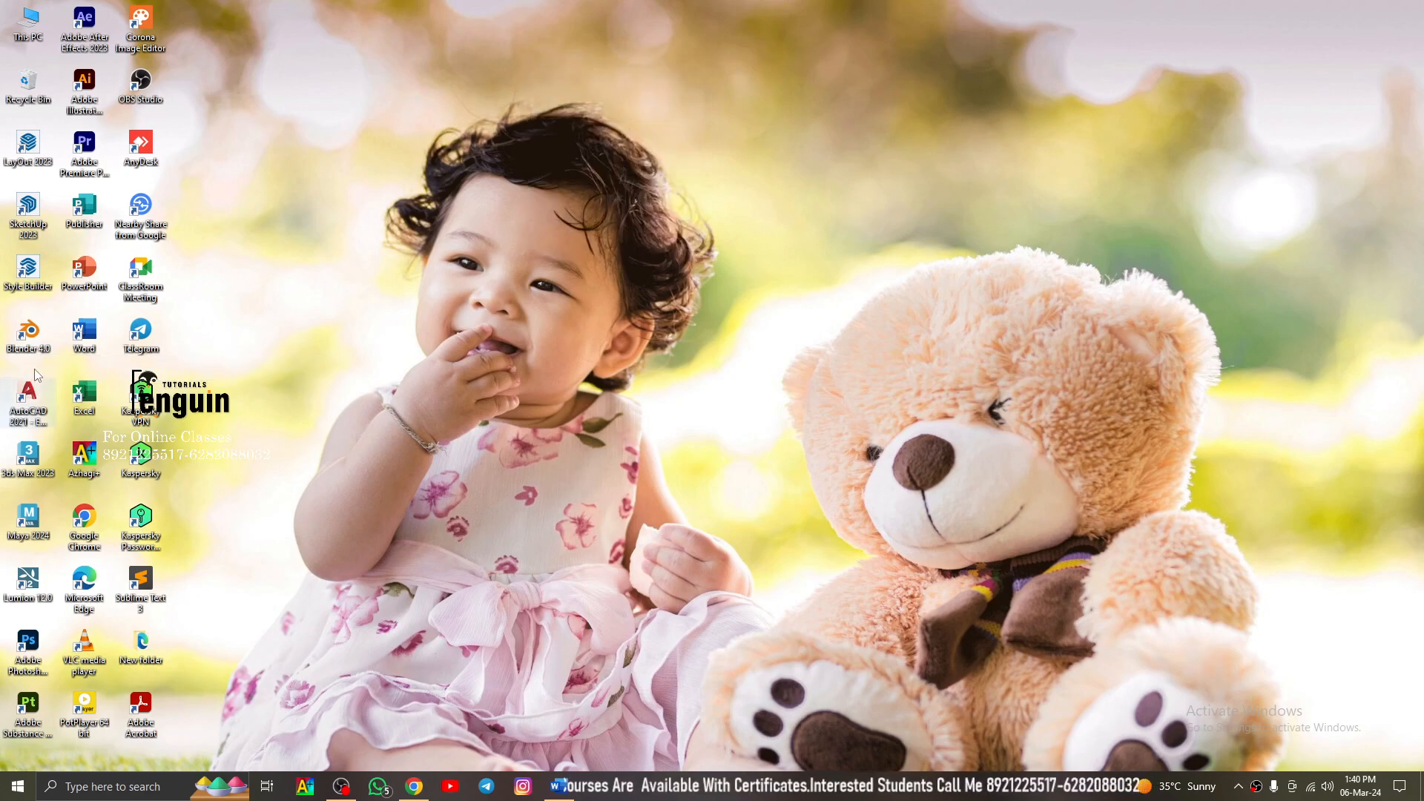
{"action": "double_click", "coordinate": [29, 345]}
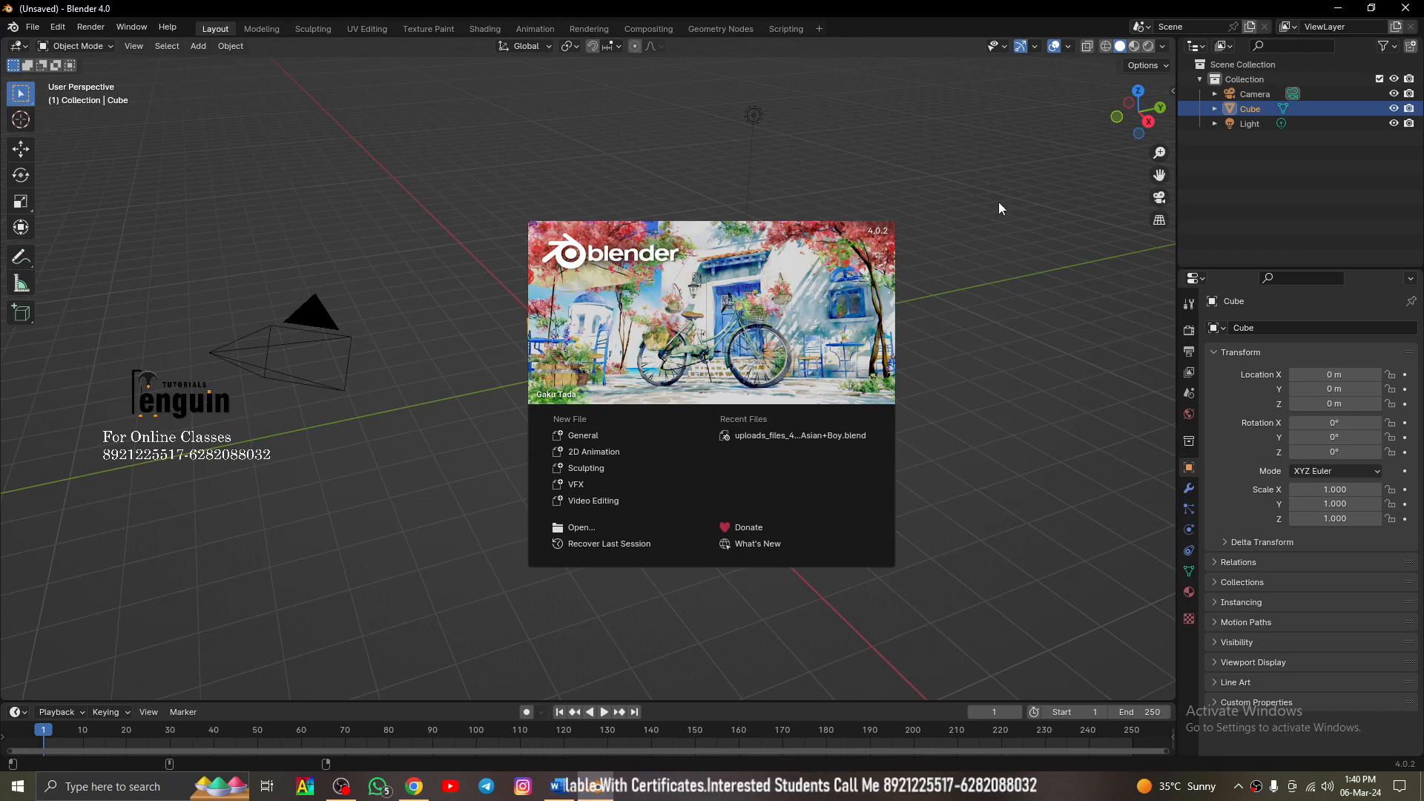
{"action": "left_click", "coordinate": [488, 181]}
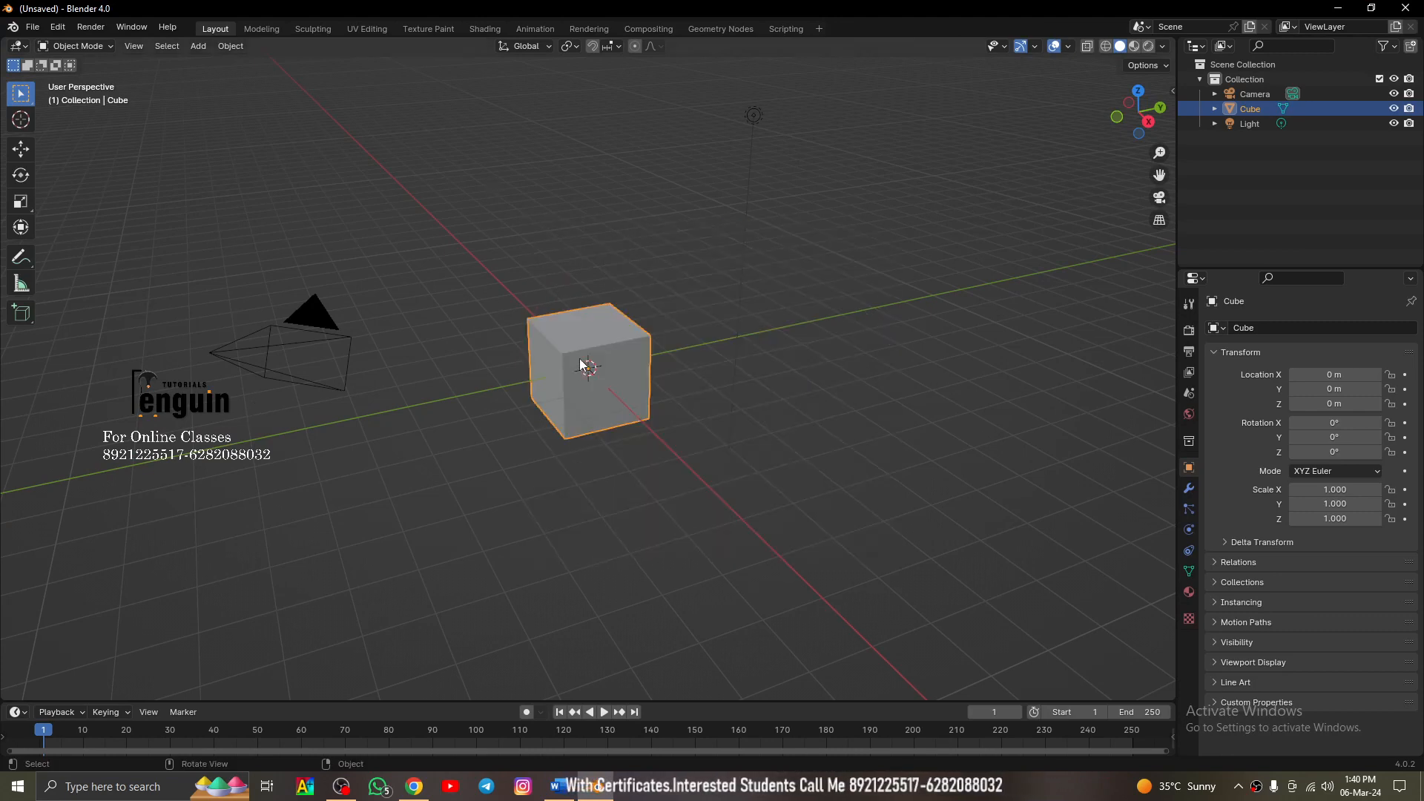
Step: Examine the default cube up close and from several angles in the 3D viewport
{"action": "scroll", "coordinate": [612, 362], "scroll_direction": "up", "scroll_amount": 4}
{"action": "middle_click_drag", "start_coordinate": [612, 362], "coordinate": [702, 391]}
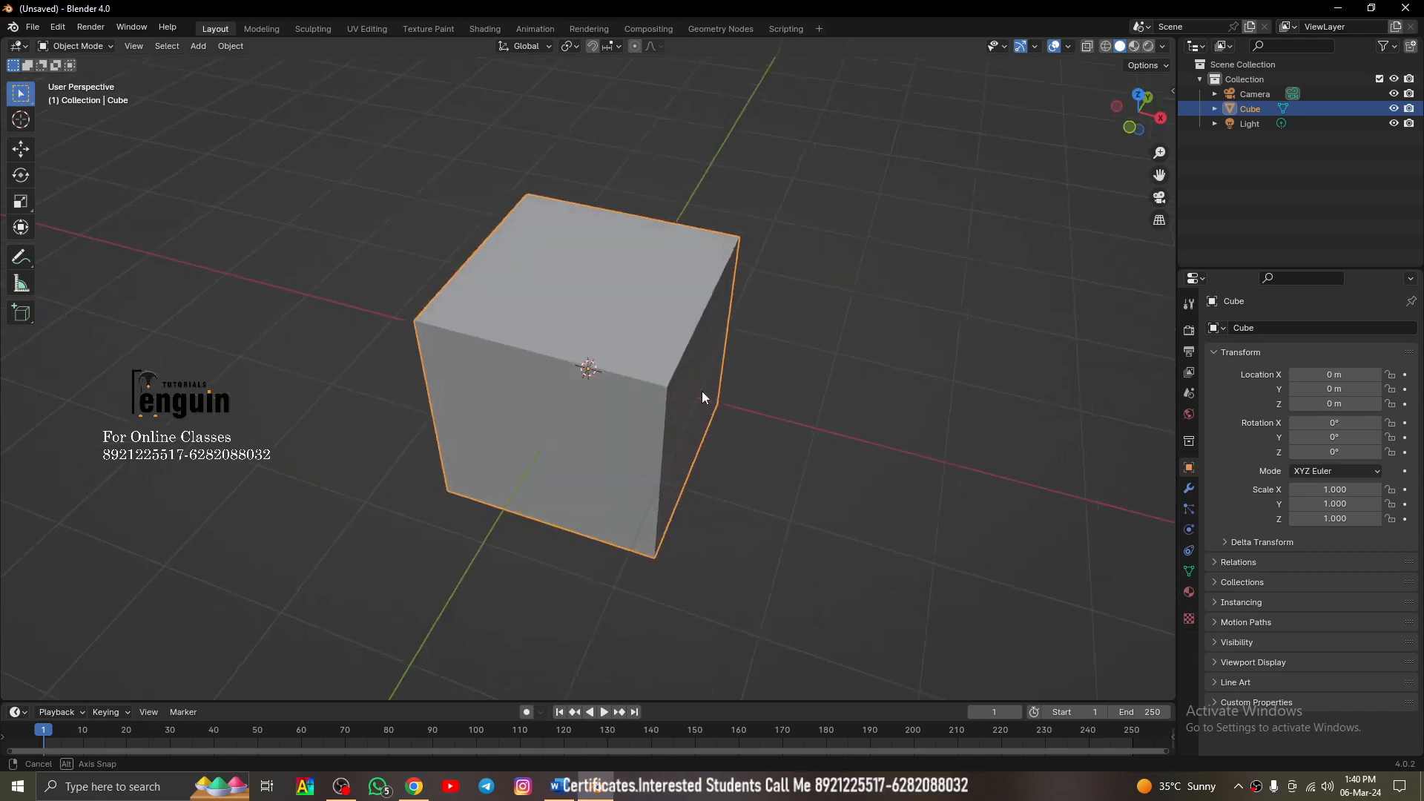
{"action": "scroll", "coordinate": [522, 391], "scroll_direction": "down", "scroll_amount": 5}
{"action": "scroll", "coordinate": [552, 348], "scroll_direction": "up", "scroll_amount": 2}
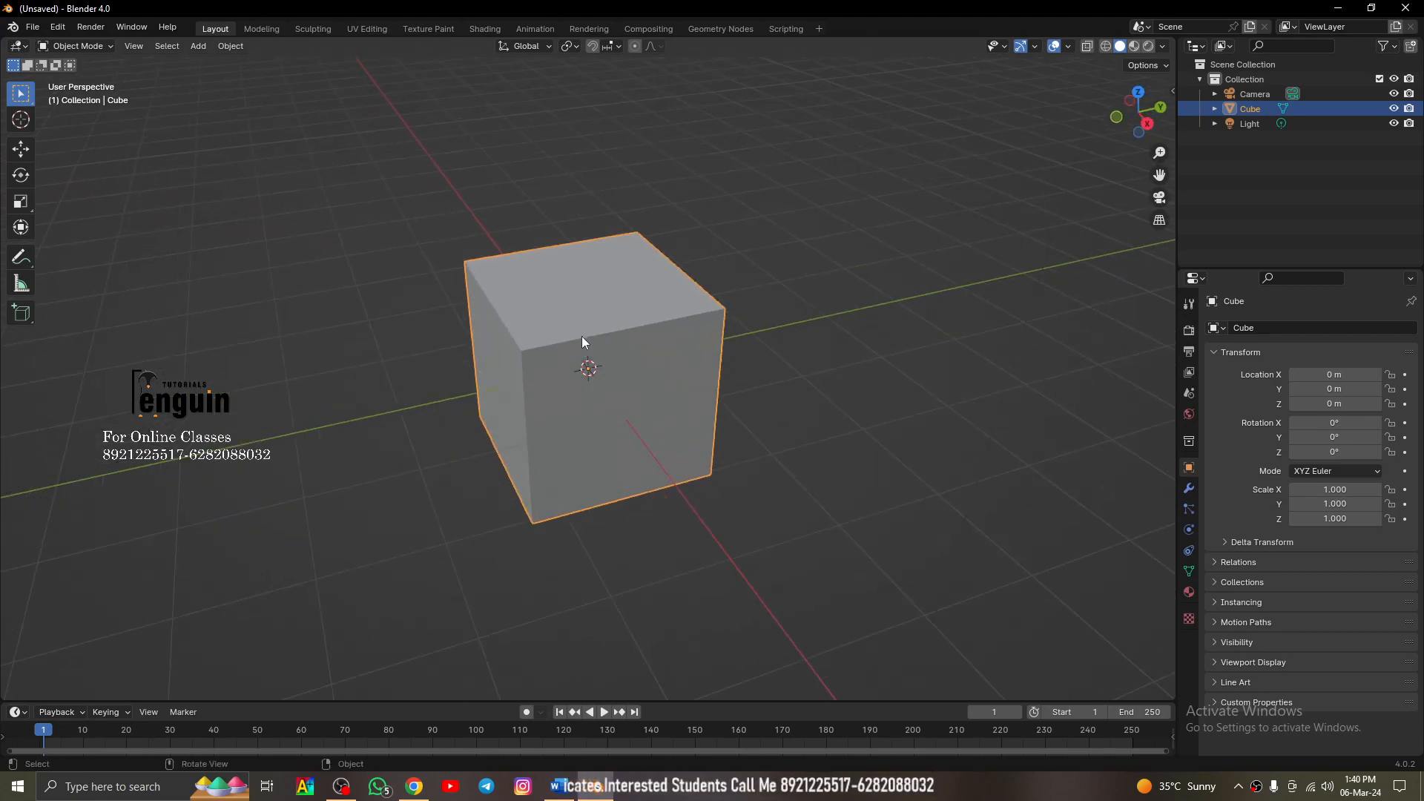
{"action": "middle_click_drag", "start_coordinate": [584, 337], "coordinate": [665, 337]}
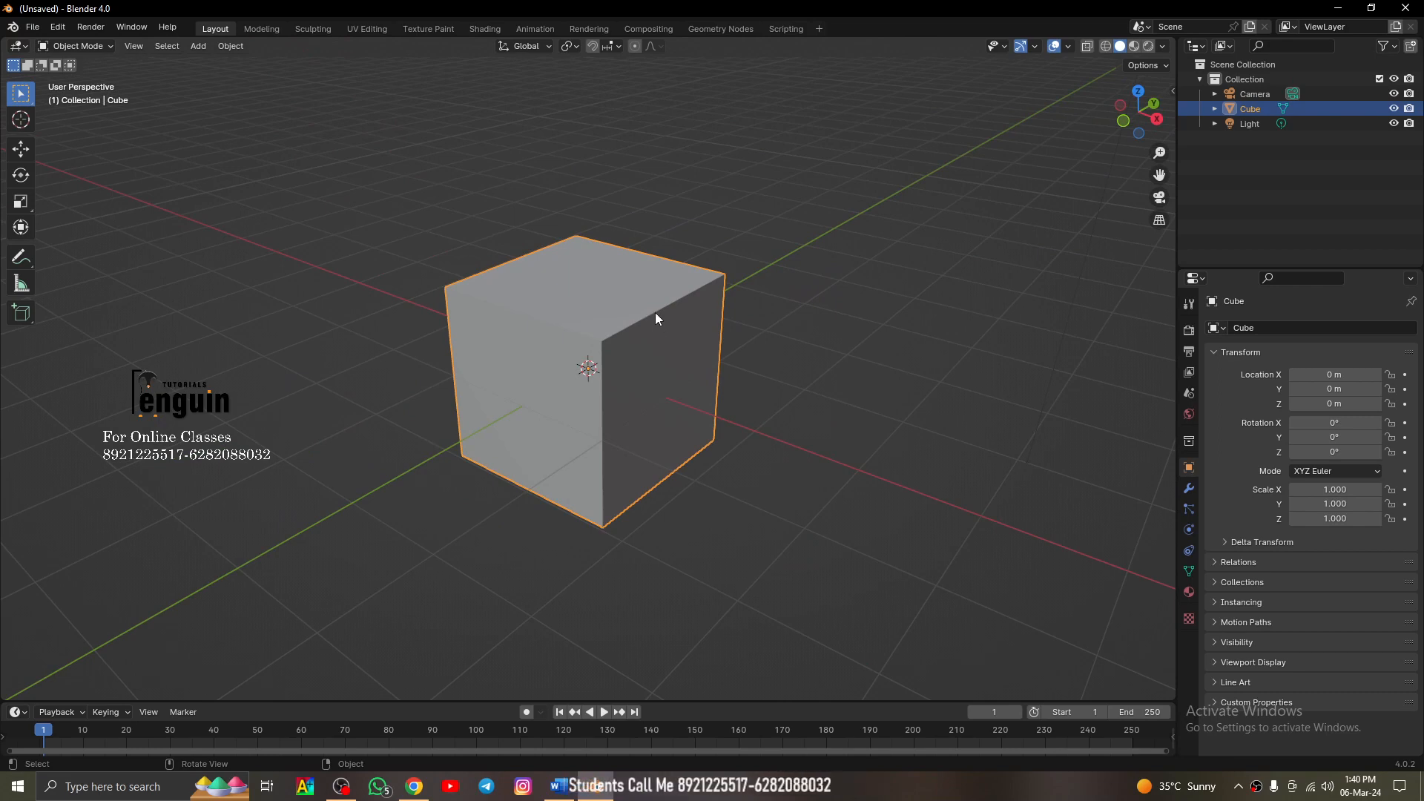
{"action": "scroll", "coordinate": [528, 378], "scroll_direction": "down", "scroll_amount": 3}
{"action": "middle_click_drag", "start_coordinate": [528, 378], "coordinate": [613, 382]}
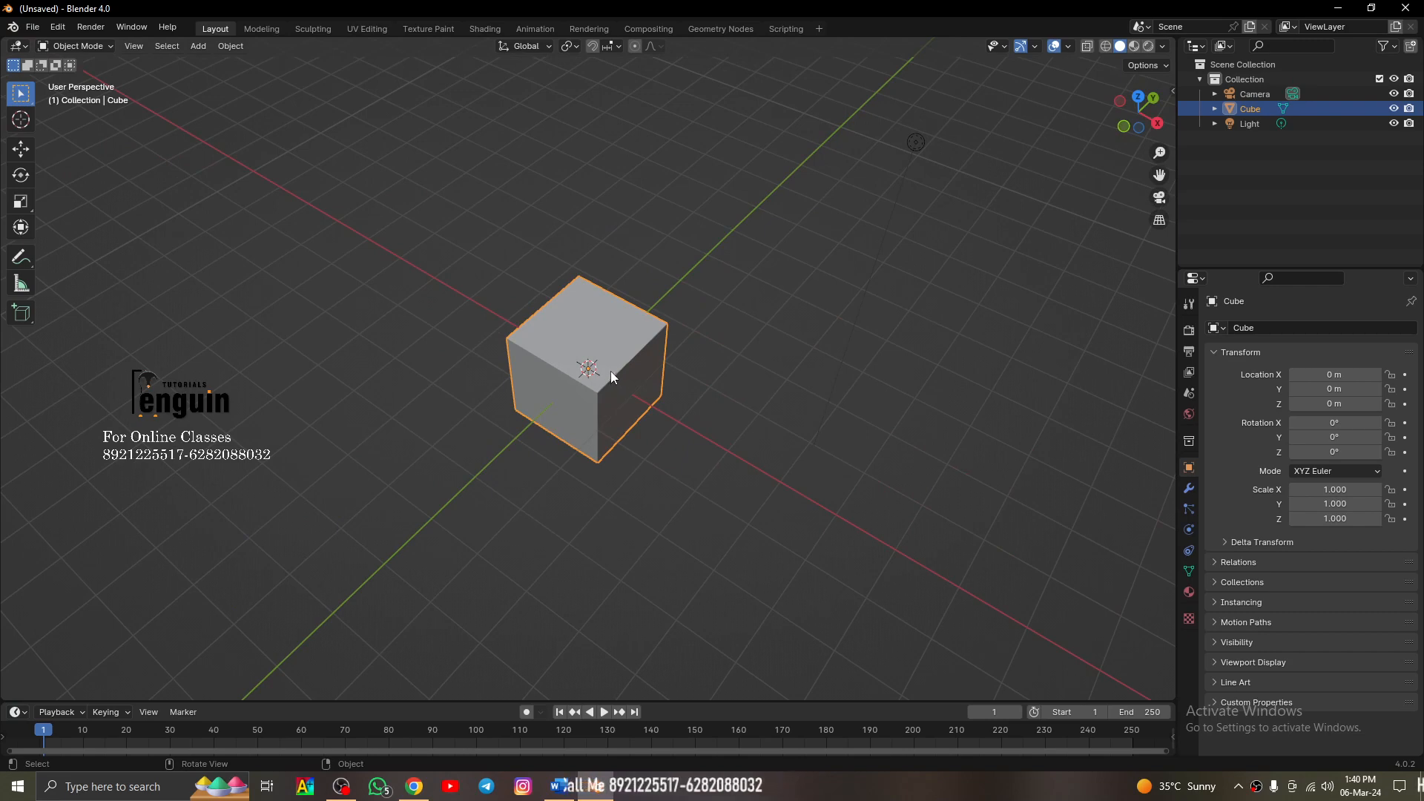
{"action": "scroll", "coordinate": [611, 371], "scroll_direction": "down", "scroll_amount": 3}
{"action": "middle_click_drag", "start_coordinate": [621, 369], "coordinate": [566, 371]}
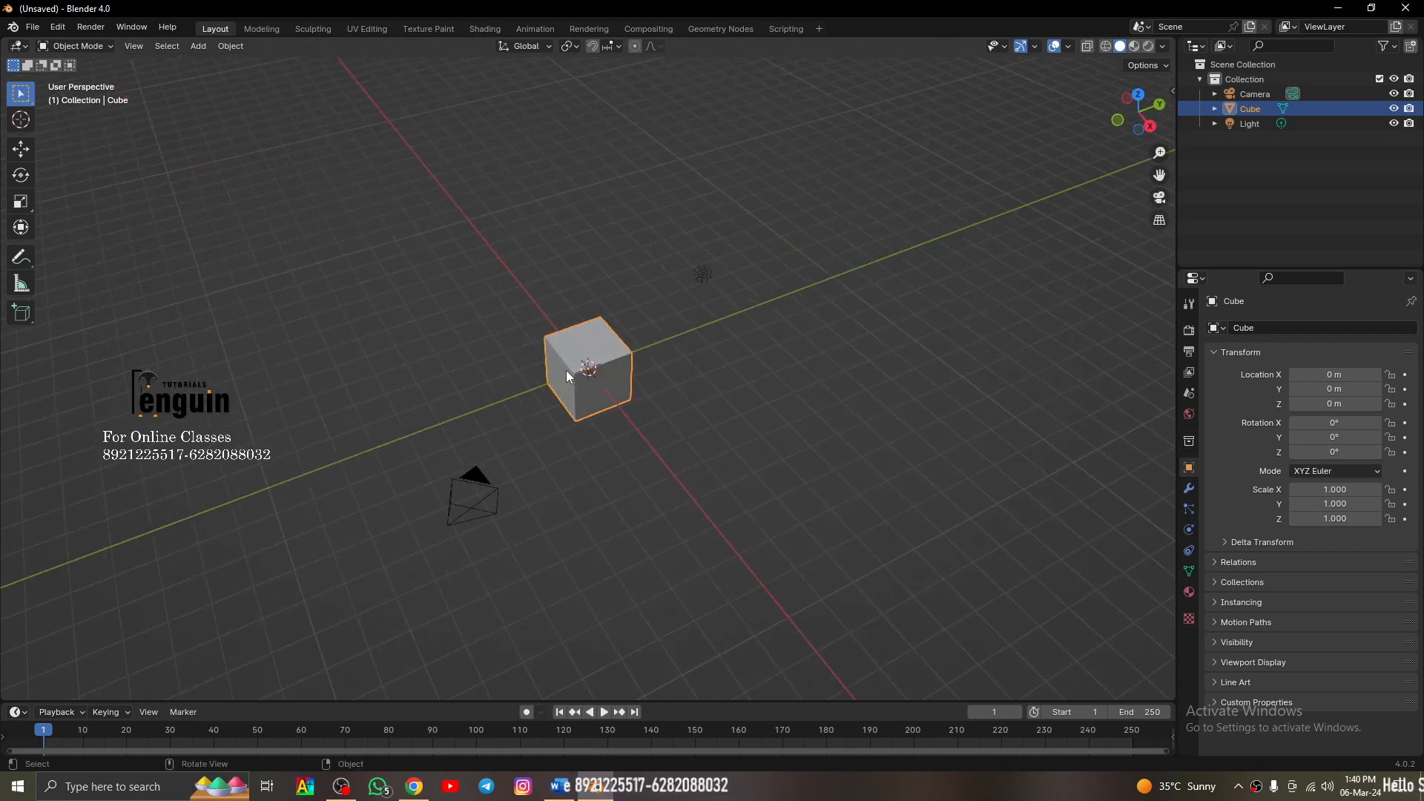
Step: Select the camera and the light one after the other in the viewport, and clear the selection
{"action": "left_click", "coordinate": [454, 507]}
{"action": "middle_click_drag", "start_coordinate": [464, 506], "coordinate": [542, 406]}
{"action": "scroll", "coordinate": [542, 407], "scroll_direction": "down", "scroll_amount": 3}
{"action": "left_click", "coordinate": [800, 117]}
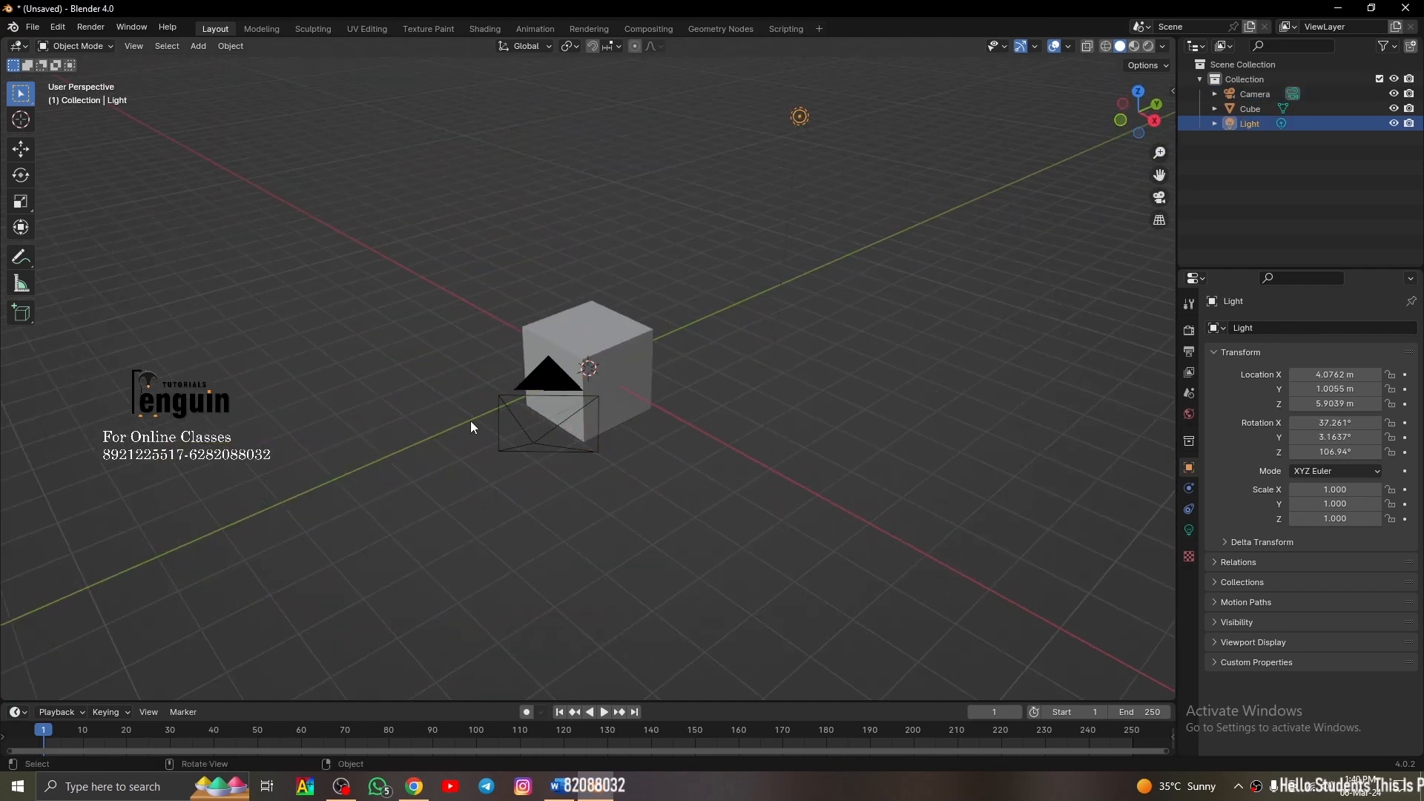
{"action": "left_click", "coordinate": [727, 425]}
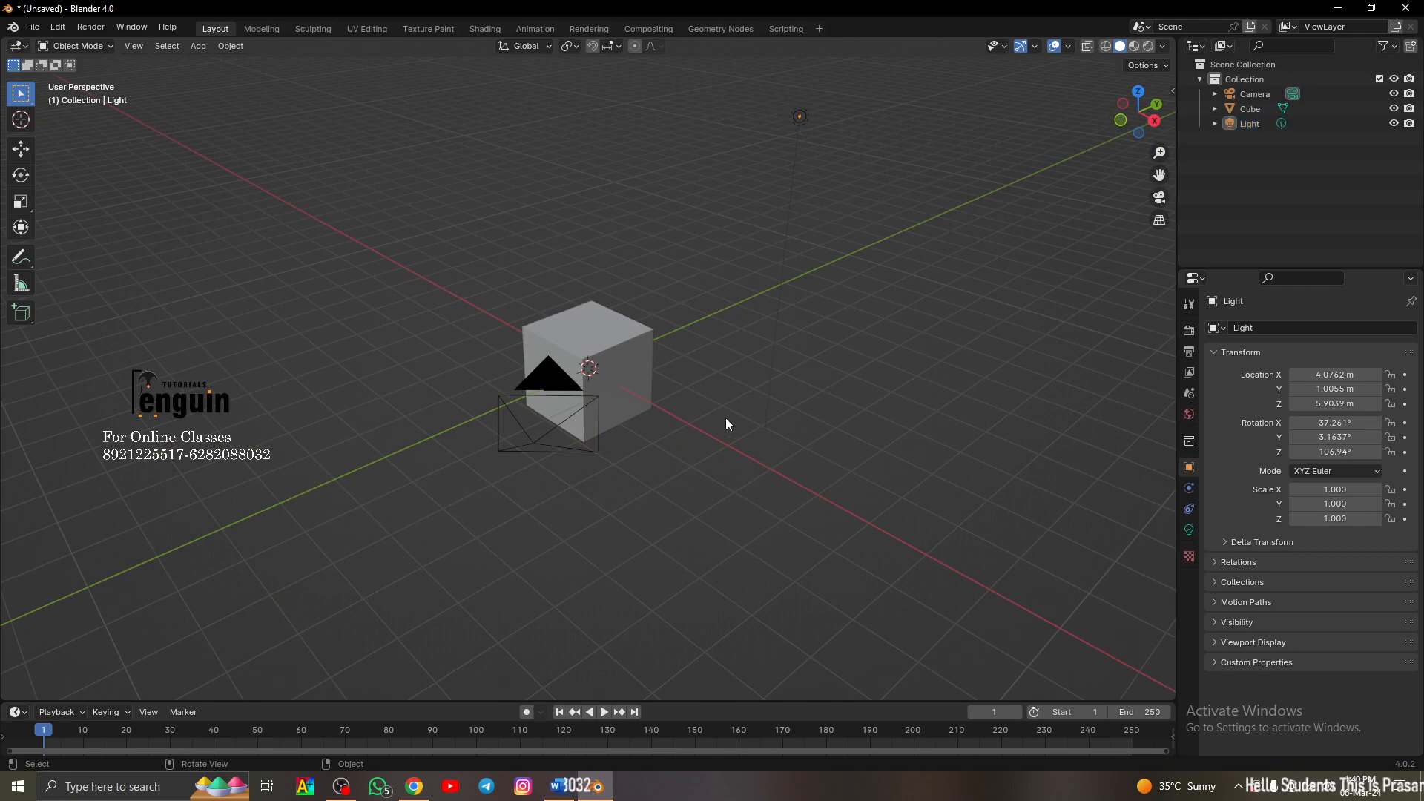
Step: Toggle repeatedly between the camera view and the user perspective, ending in the user perspective
{"action": "key", "text": "KP_0"}
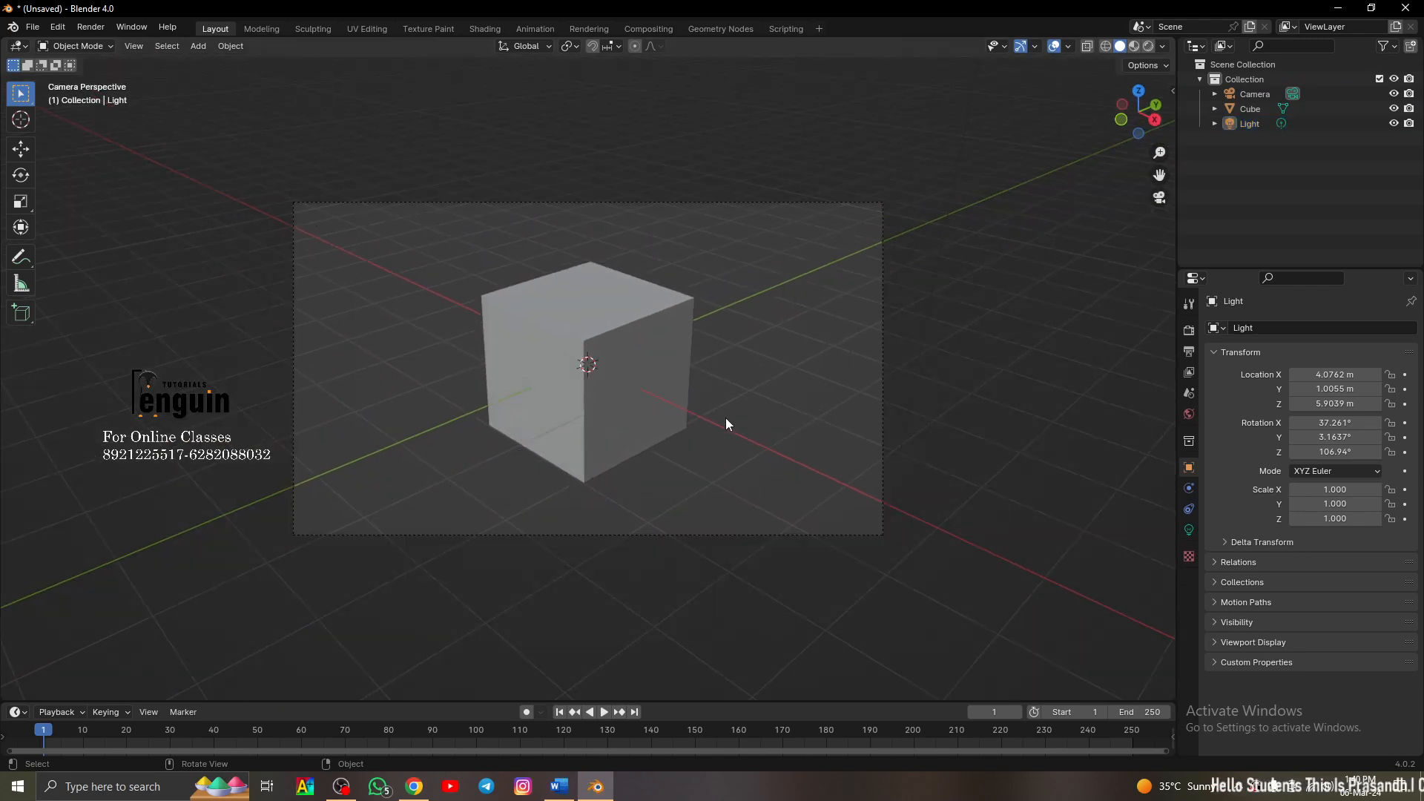
{"action": "scroll", "coordinate": [703, 435], "scroll_direction": "down", "scroll_amount": 2}
{"action": "key", "text": "KP_0"}
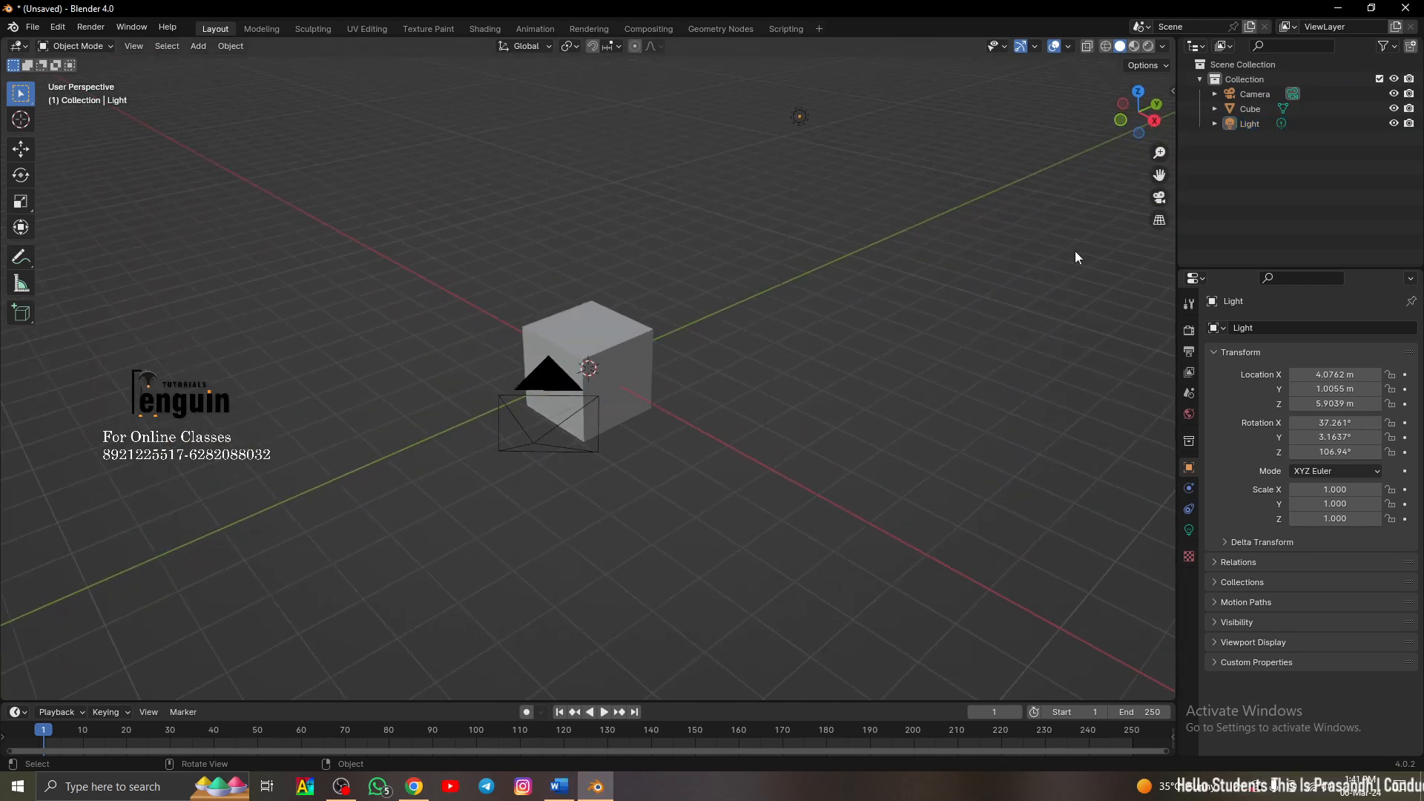
{"action": "left_click", "coordinate": [1161, 203]}
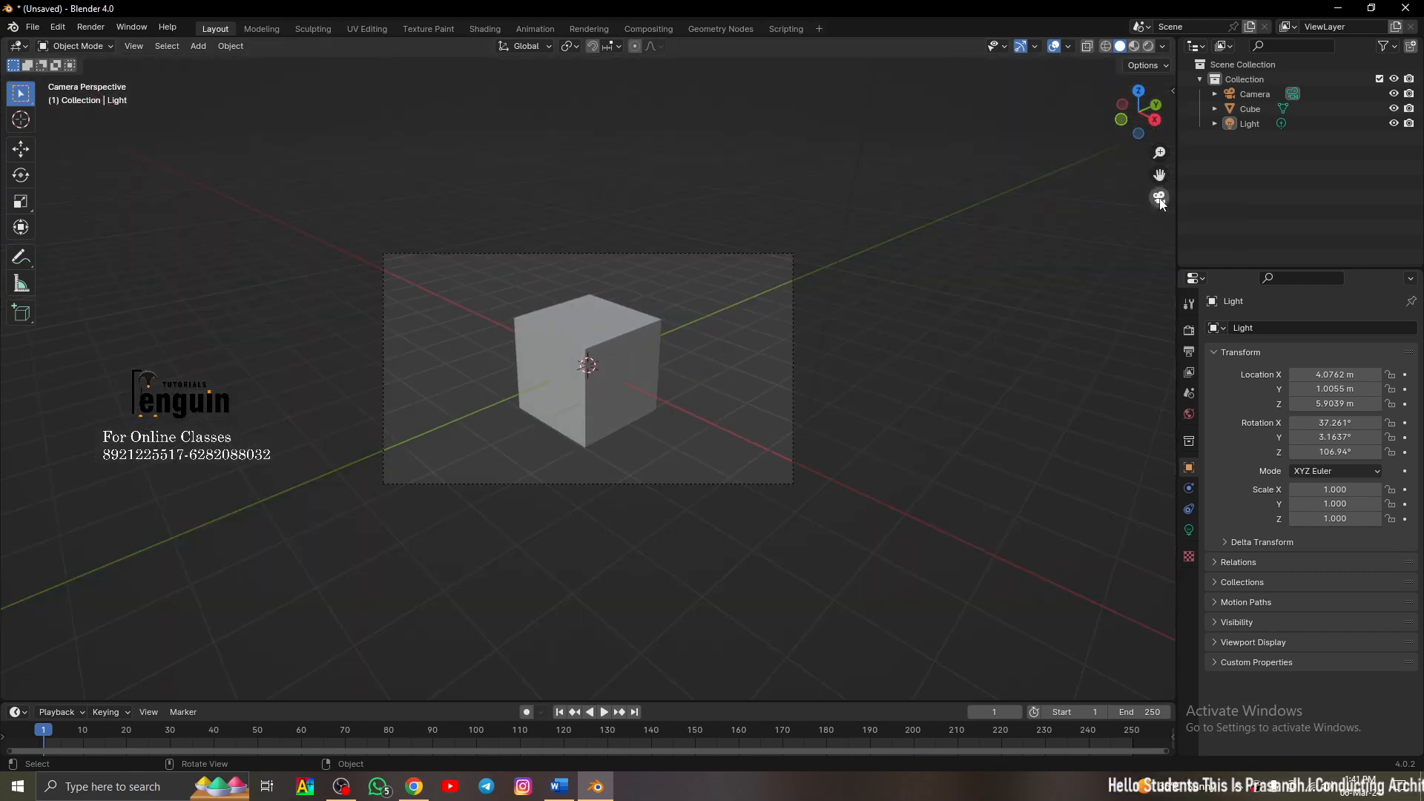
{"action": "left_click", "coordinate": [1157, 203]}
{"action": "left_click", "coordinate": [1155, 204]}
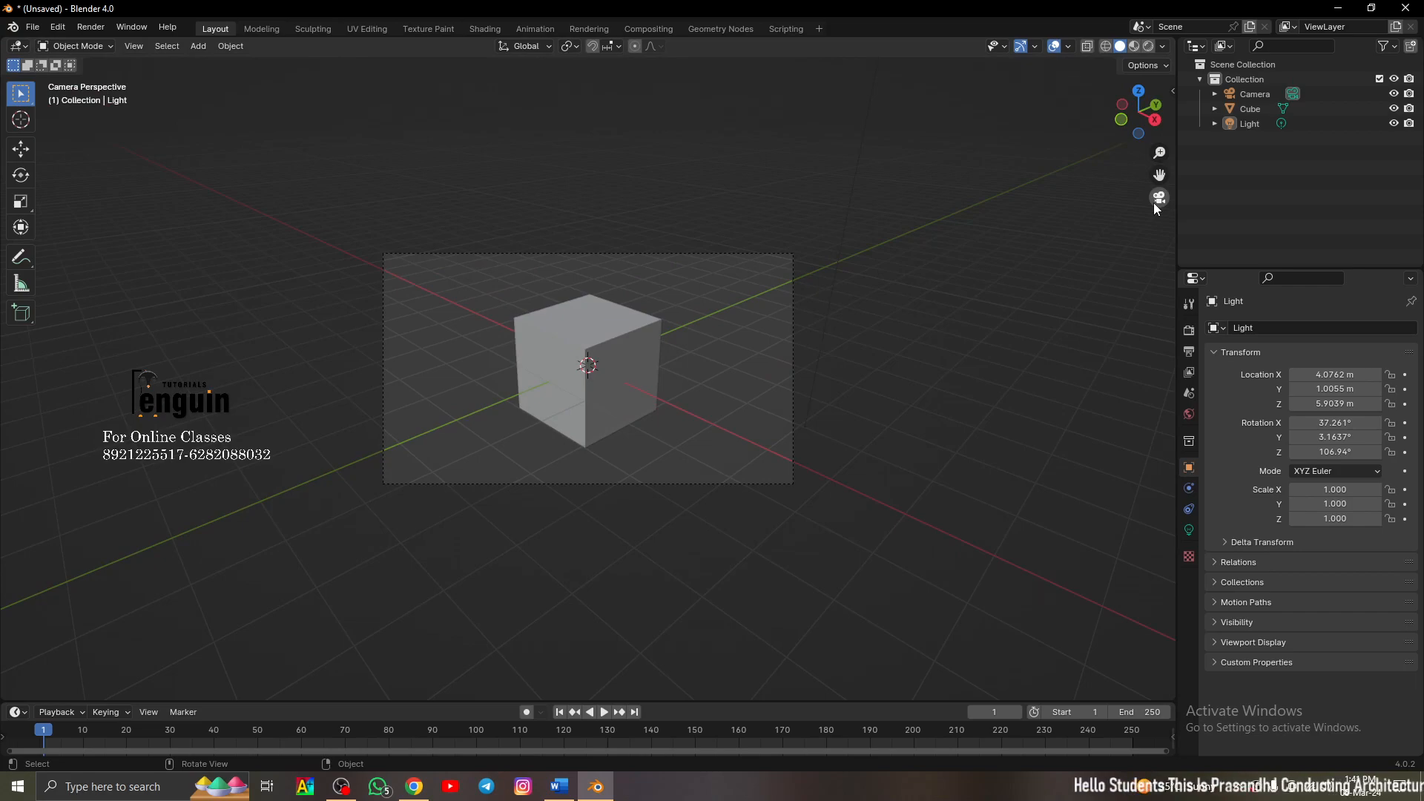
{"action": "left_click", "coordinate": [1155, 203]}
{"action": "left_click", "coordinate": [1155, 203]}
{"action": "left_click", "coordinate": [1155, 203]}
{"action": "left_click", "coordinate": [1155, 203]}
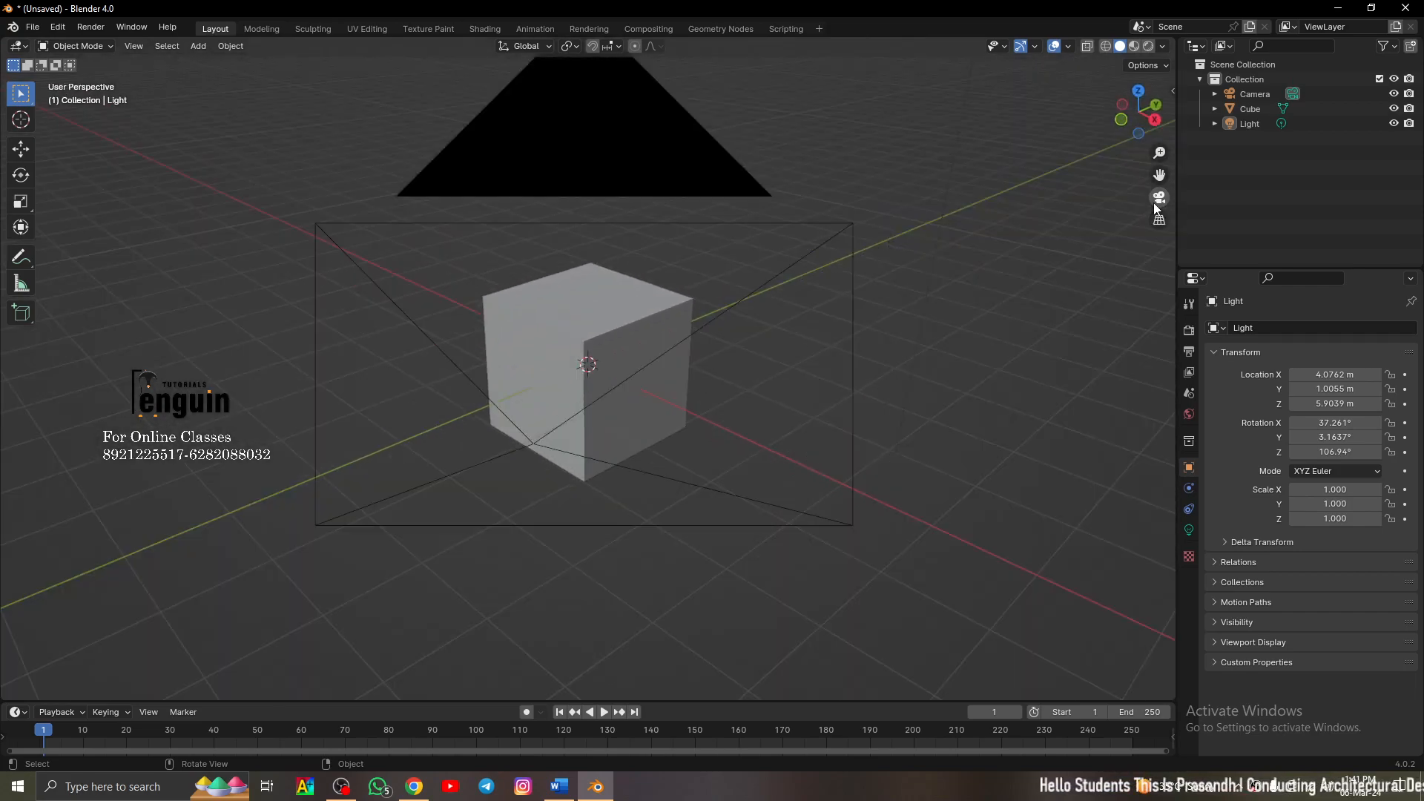
Step: Inspect the 3D cursor at the cube's centre up close and look over the object types that can be added
{"action": "middle_click_drag", "start_coordinate": [650, 385], "coordinate": [657, 429]}
{"action": "scroll", "coordinate": [599, 372], "scroll_direction": "up", "scroll_amount": 5}
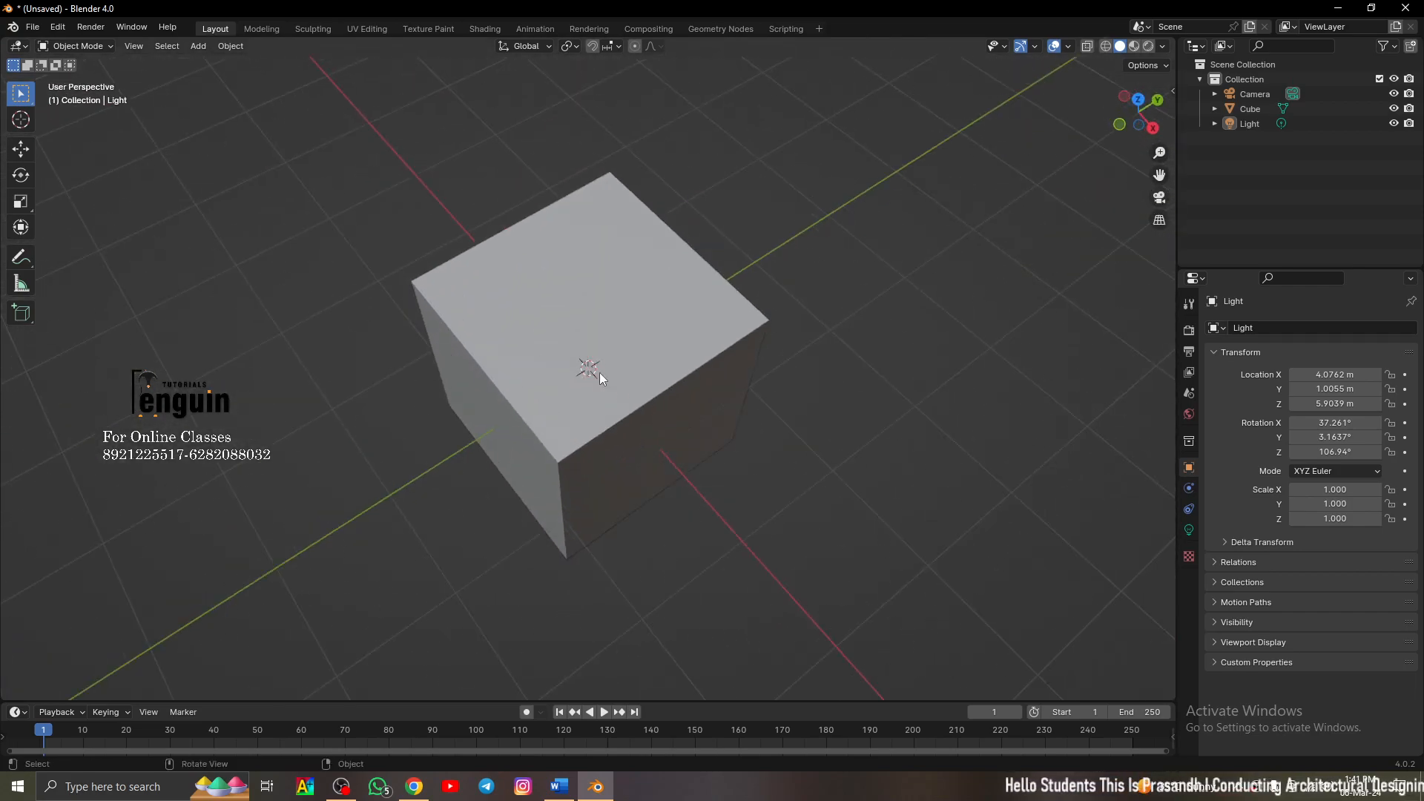
{"action": "middle_click_drag", "start_coordinate": [599, 372], "coordinate": [627, 400]}
{"action": "scroll", "coordinate": [577, 391], "scroll_direction": "up", "scroll_amount": 4}
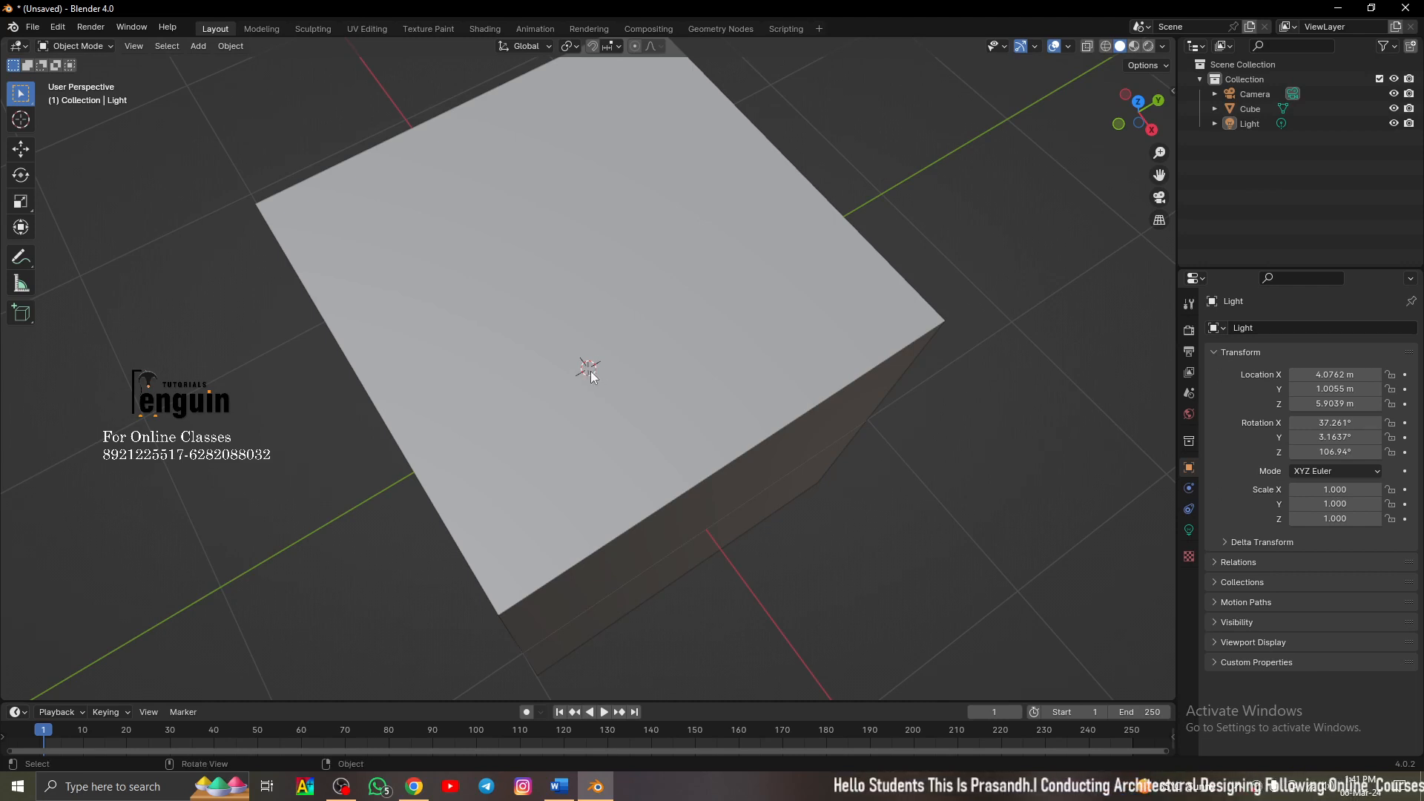
{"action": "key", "text": "shift+a"}
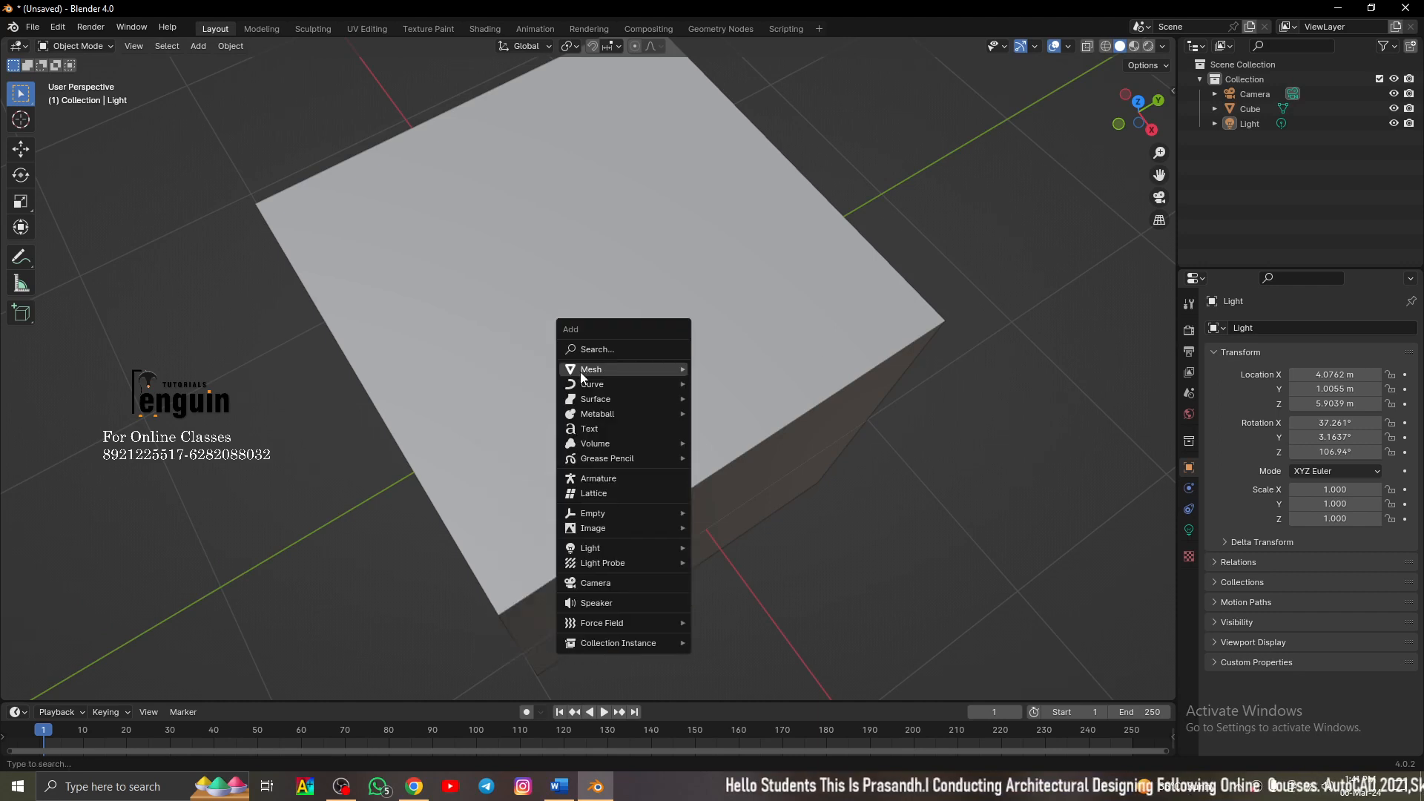
{"action": "middle_click_drag", "start_coordinate": [593, 376], "coordinate": [631, 417]}
{"action": "scroll", "coordinate": [598, 371], "scroll_direction": "down", "scroll_amount": 5}
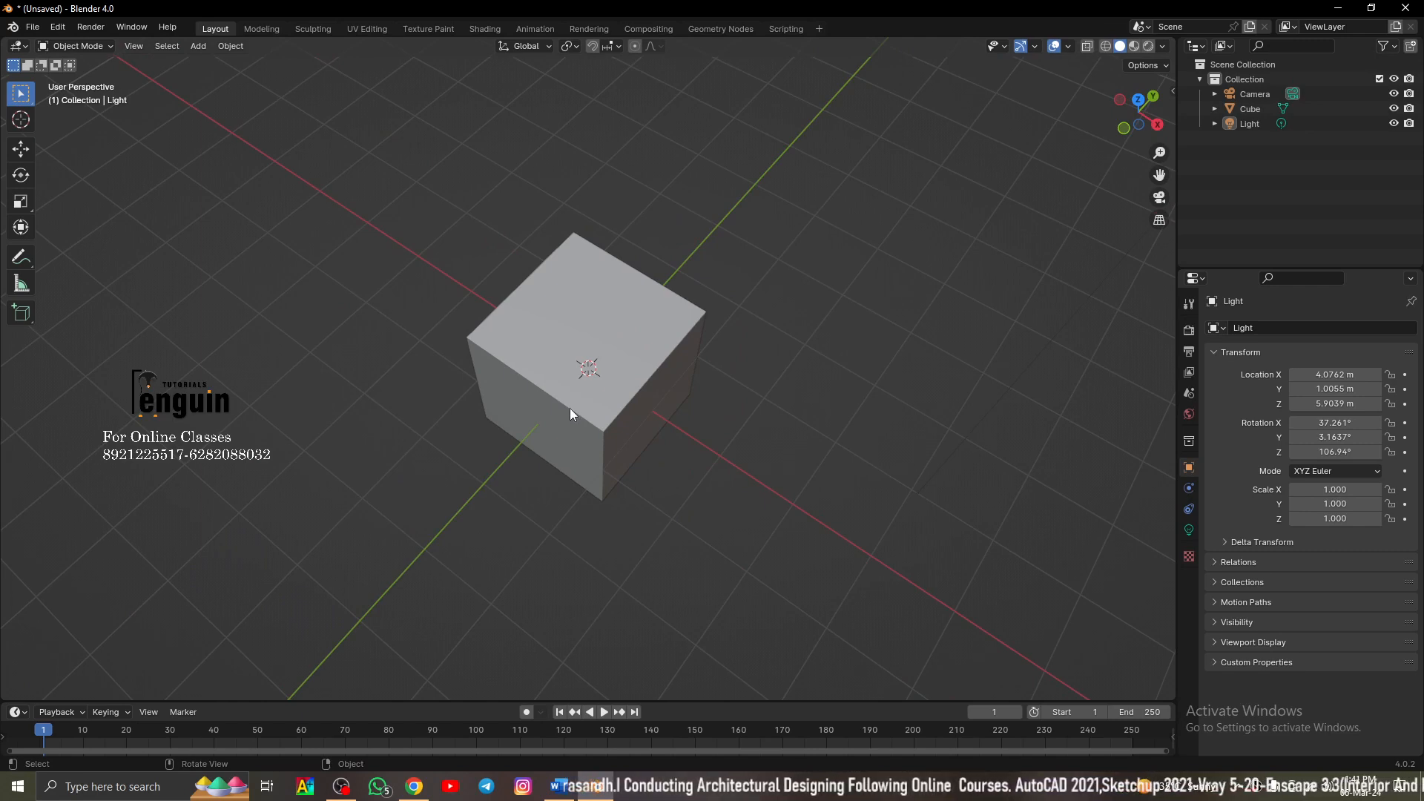
Step: Examine the cube, the 3D cursor and the red and green axis lines from different angles and distances
{"action": "middle_click_drag", "start_coordinate": [615, 403], "coordinate": [638, 425]}
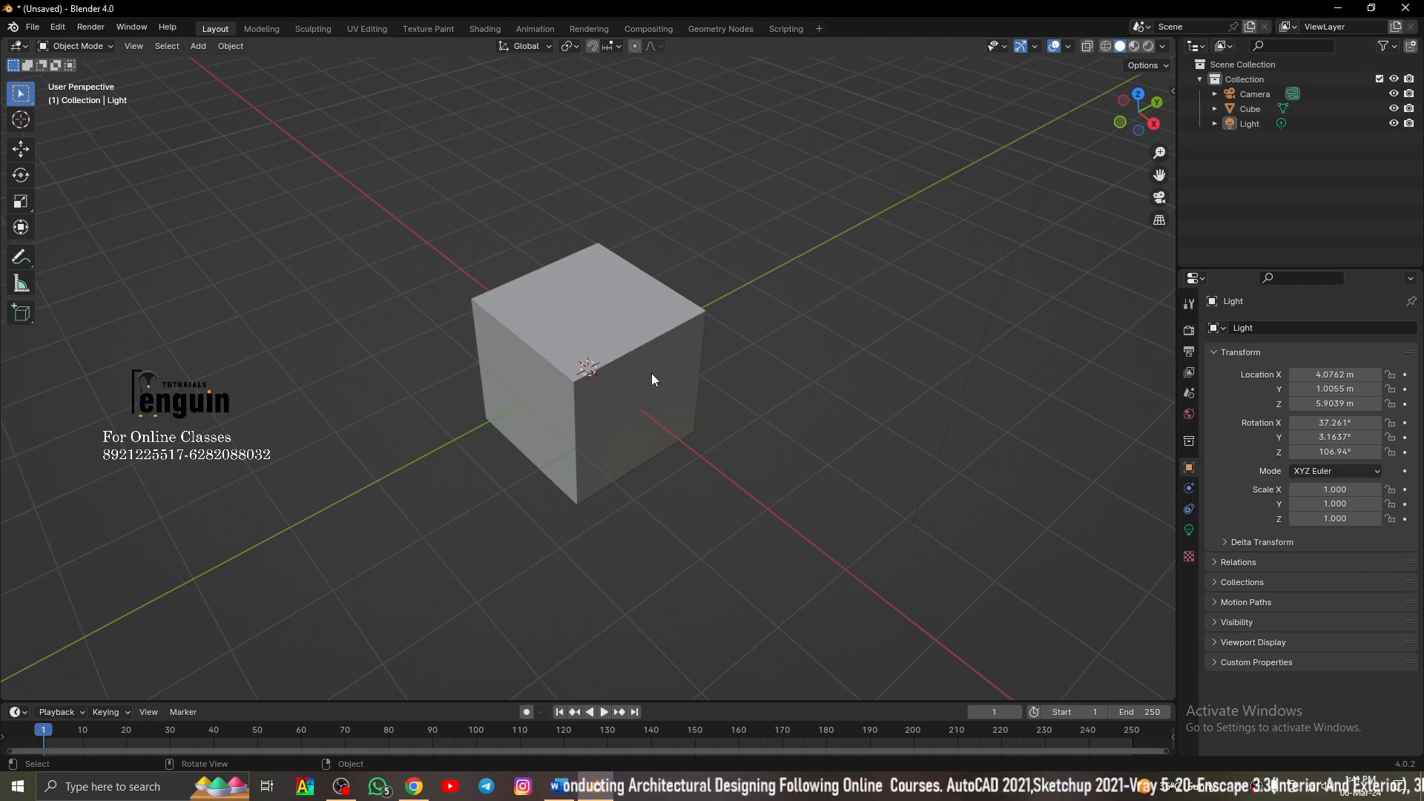
{"action": "middle_click_drag", "start_coordinate": [494, 417], "coordinate": [593, 371]}
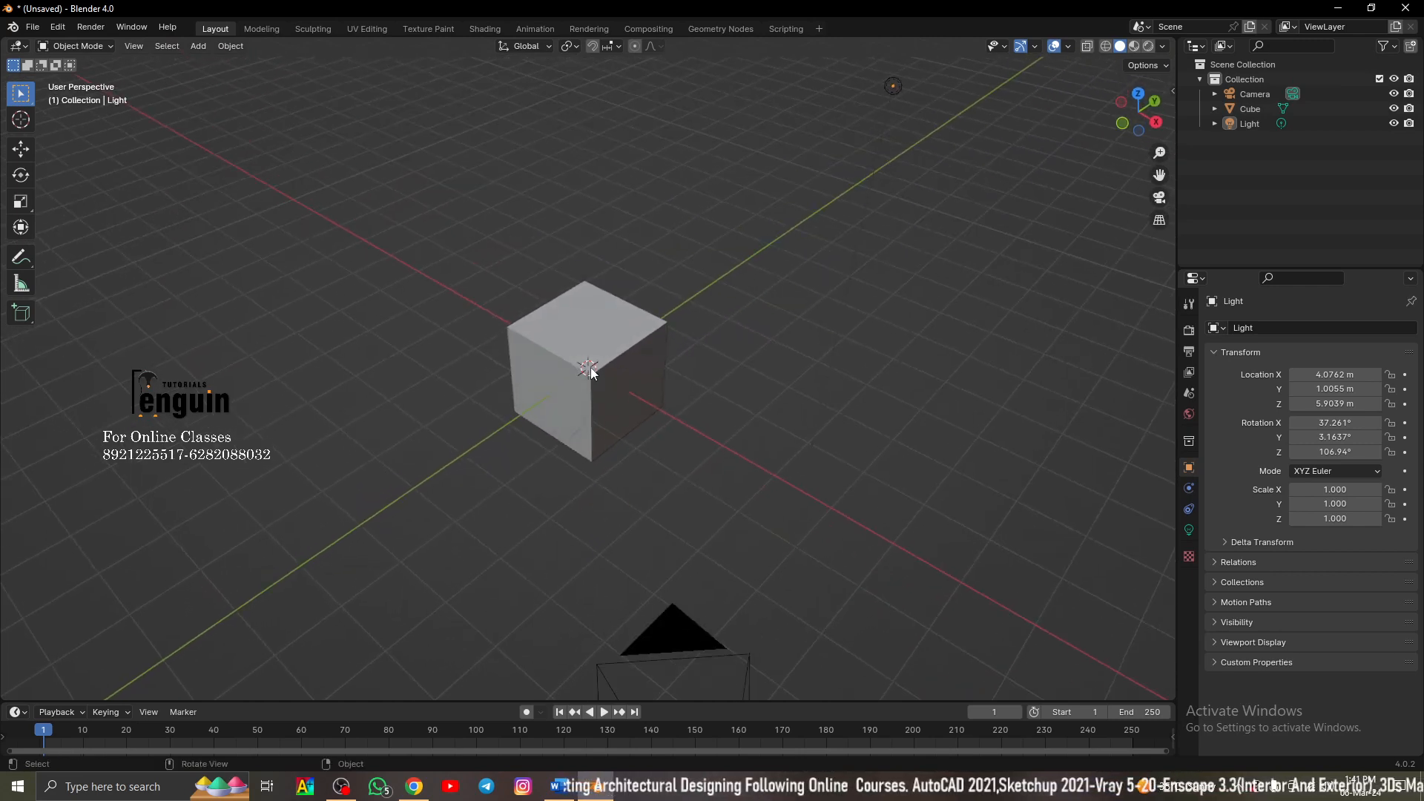
{"action": "scroll", "coordinate": [600, 350], "scroll_direction": "up", "scroll_amount": 3}
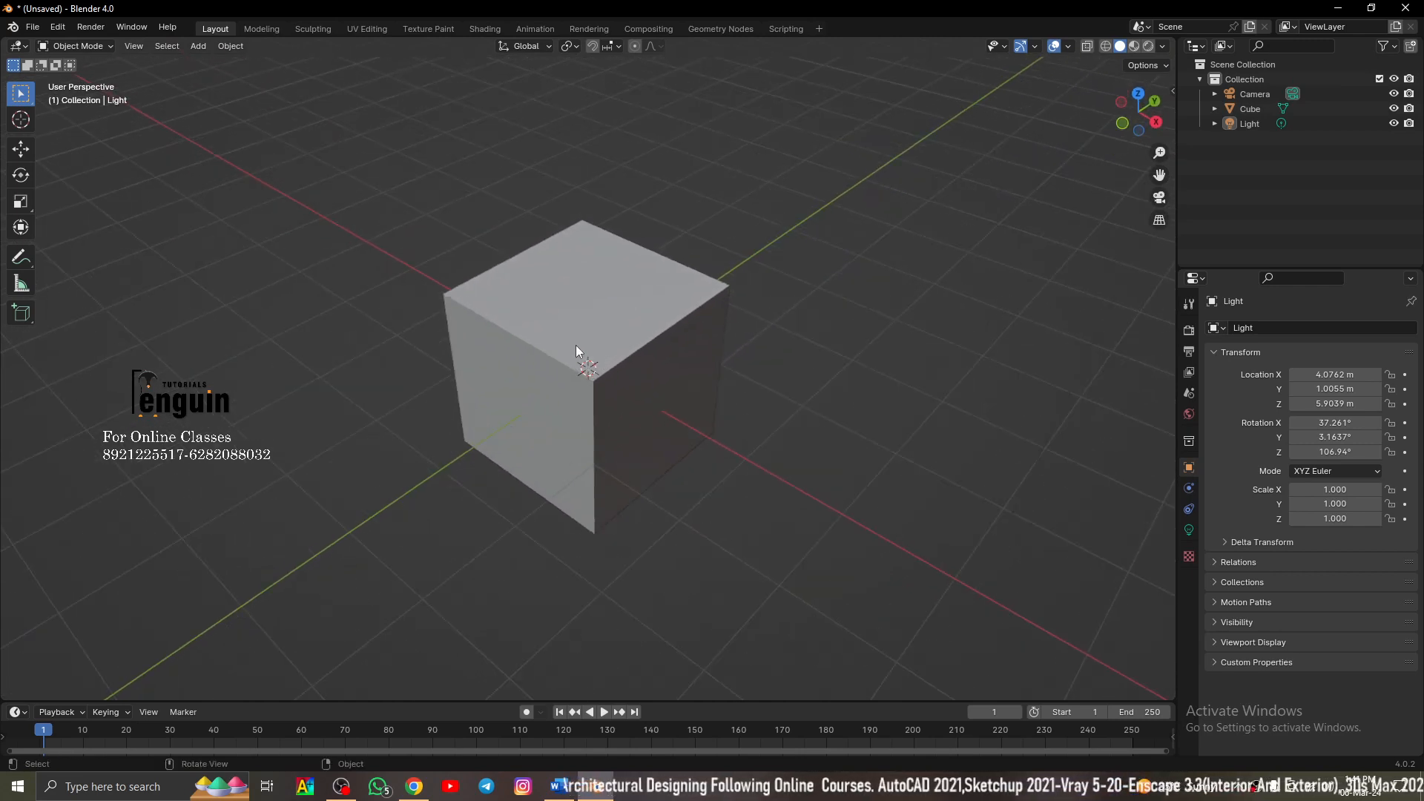
{"action": "middle_click_drag", "start_coordinate": [584, 357], "coordinate": [594, 376]}
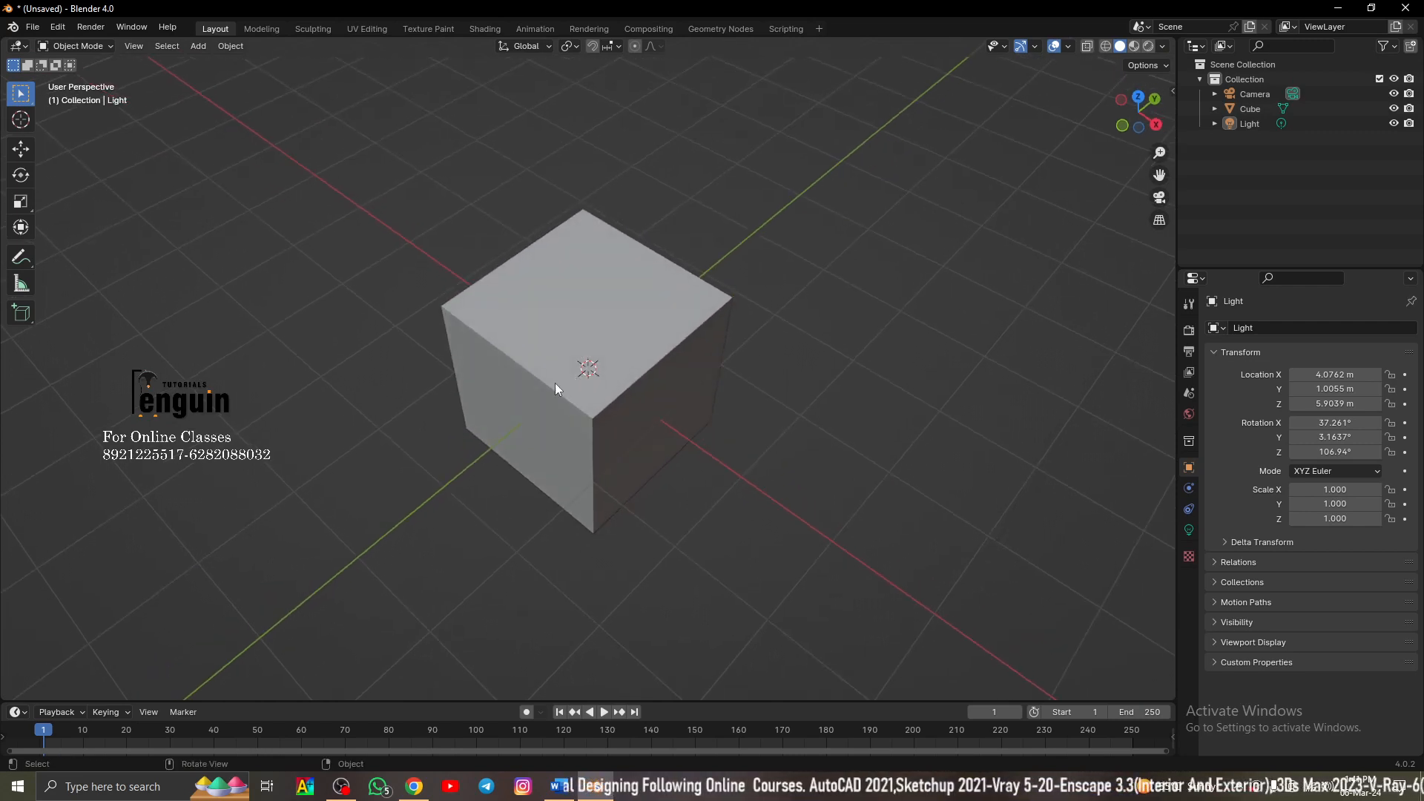
{"action": "scroll", "coordinate": [563, 379], "scroll_direction": "down", "scroll_amount": 3}
{"action": "scroll", "coordinate": [470, 434], "scroll_direction": "up", "scroll_amount": 2}
{"action": "scroll", "coordinate": [470, 437], "scroll_direction": "down", "scroll_amount": 2}
{"action": "middle_click_drag", "start_coordinate": [470, 439], "coordinate": [661, 403]}
{"action": "scroll", "coordinate": [645, 329], "scroll_direction": "up", "scroll_amount": 3}
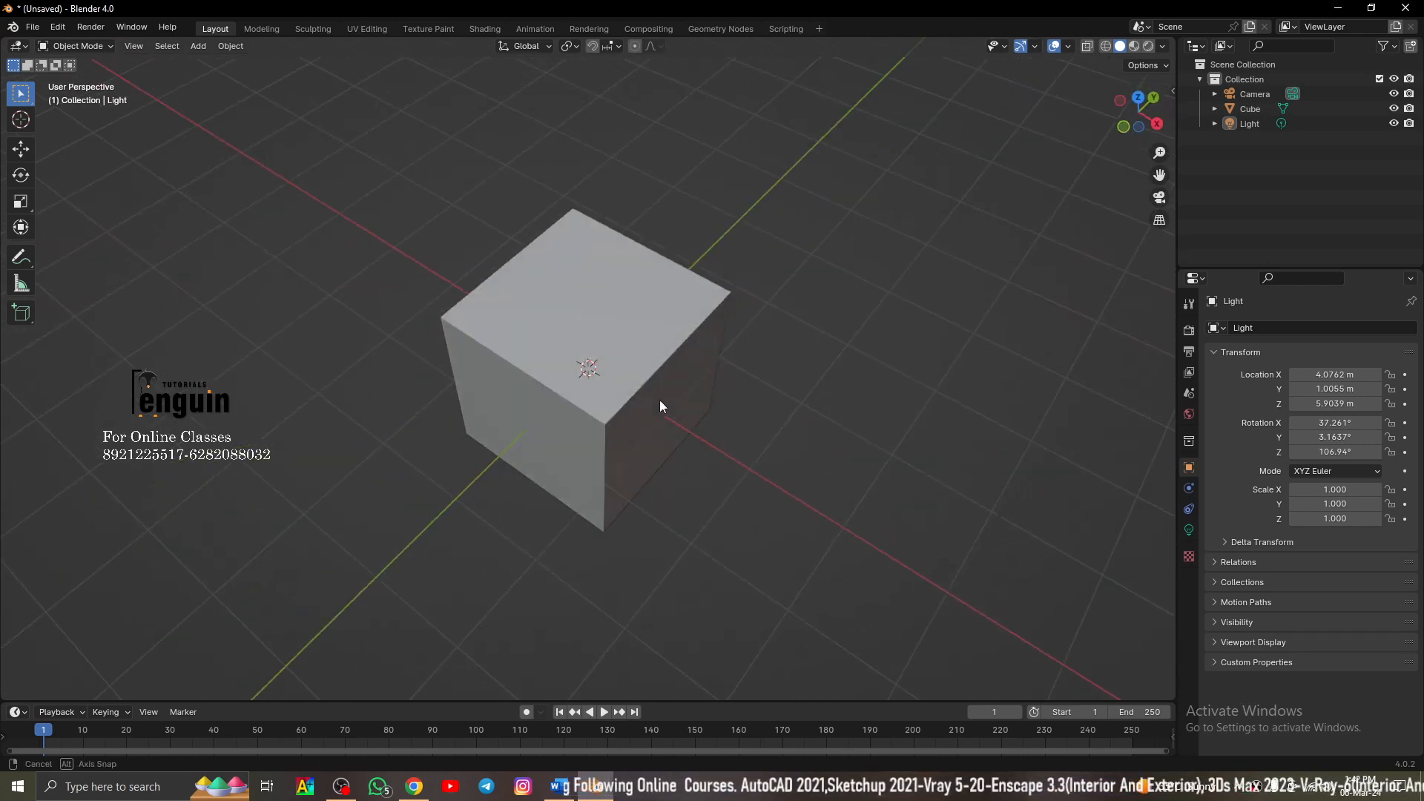
{"action": "left_click_drag", "start_coordinate": [754, 227], "coordinate": [696, 185]}
{"action": "mouse_move", "coordinate": [751, 242]}
{"action": "left_mouse_down"}
{"action": "mouse_move", "coordinate": [710, 202]}
{"action": "mouse_move", "coordinate": [746, 244]}
{"action": "left_mouse_up"}
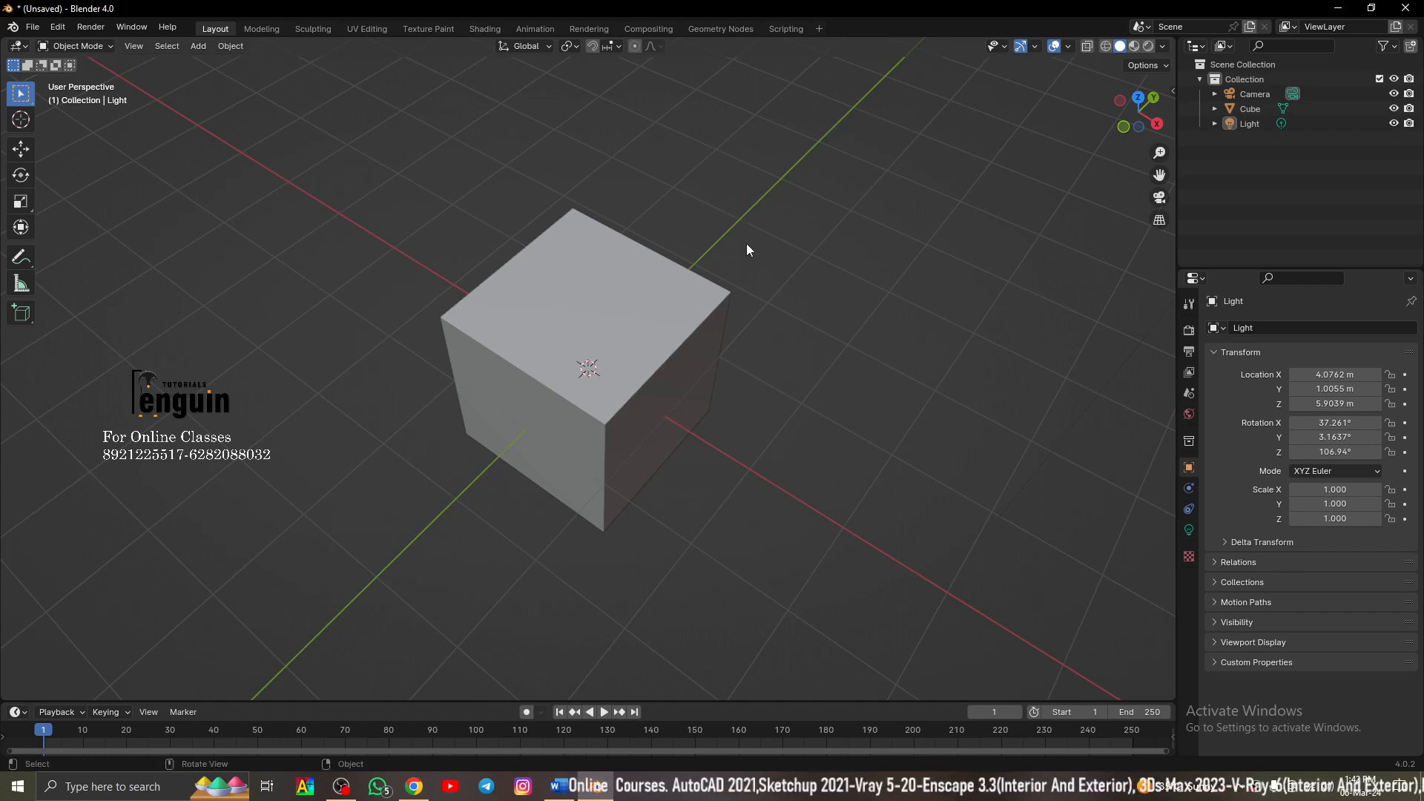
{"action": "scroll", "coordinate": [850, 466], "scroll_direction": "down", "scroll_amount": 3}
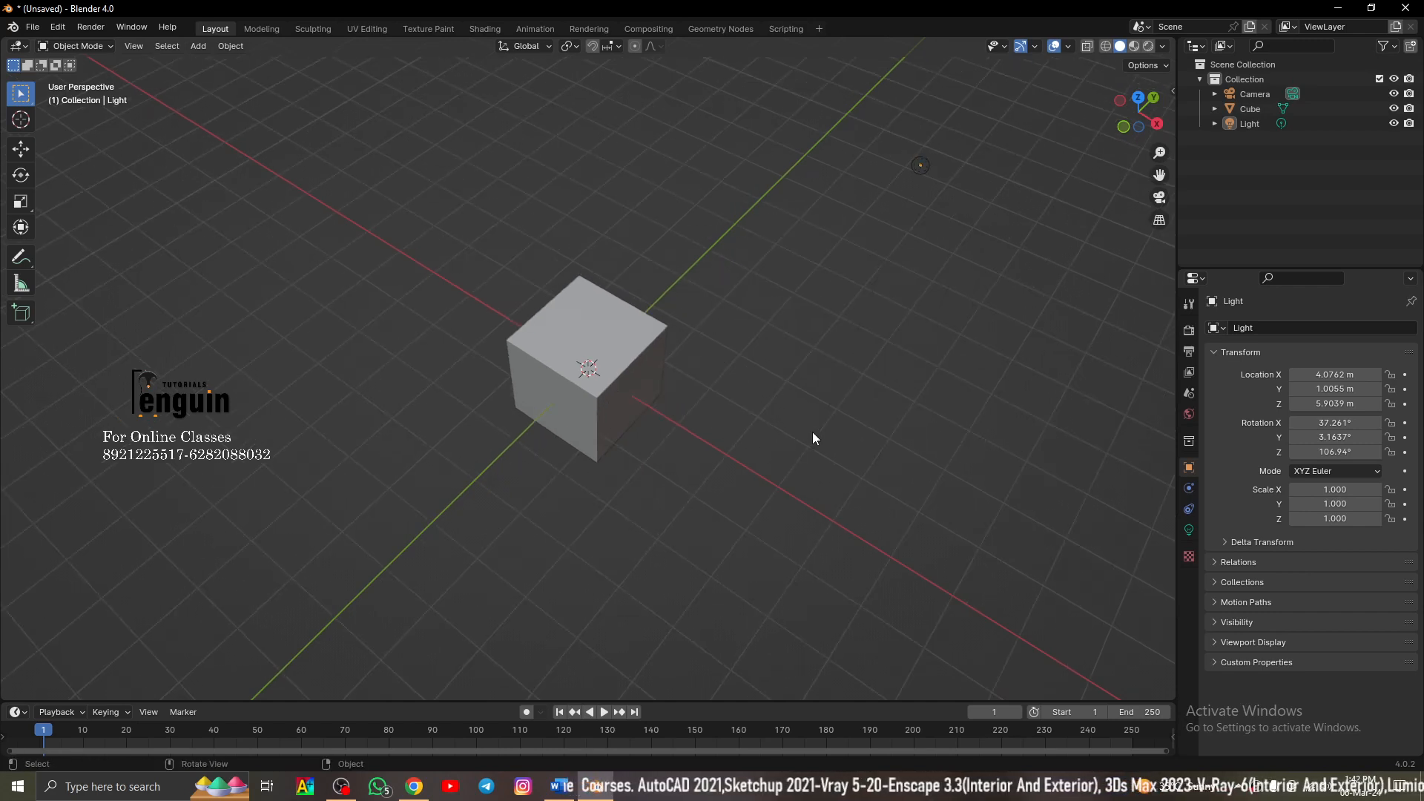
{"action": "left_click_drag", "start_coordinate": [775, 444], "coordinate": [705, 537]}
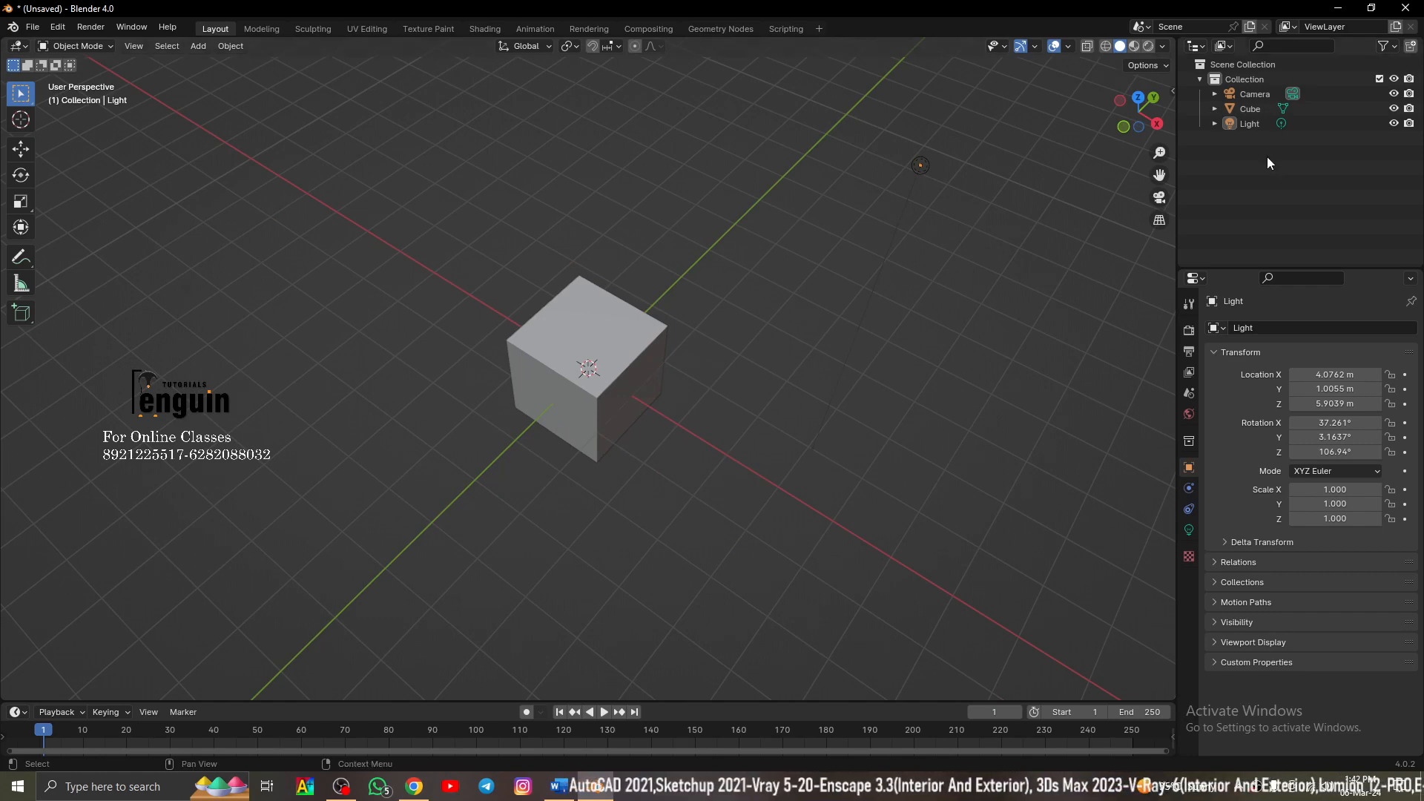
Step: Align the viewport with the scene axes, ending in the right orthographic view
{"action": "left_click", "coordinate": [1154, 103]}
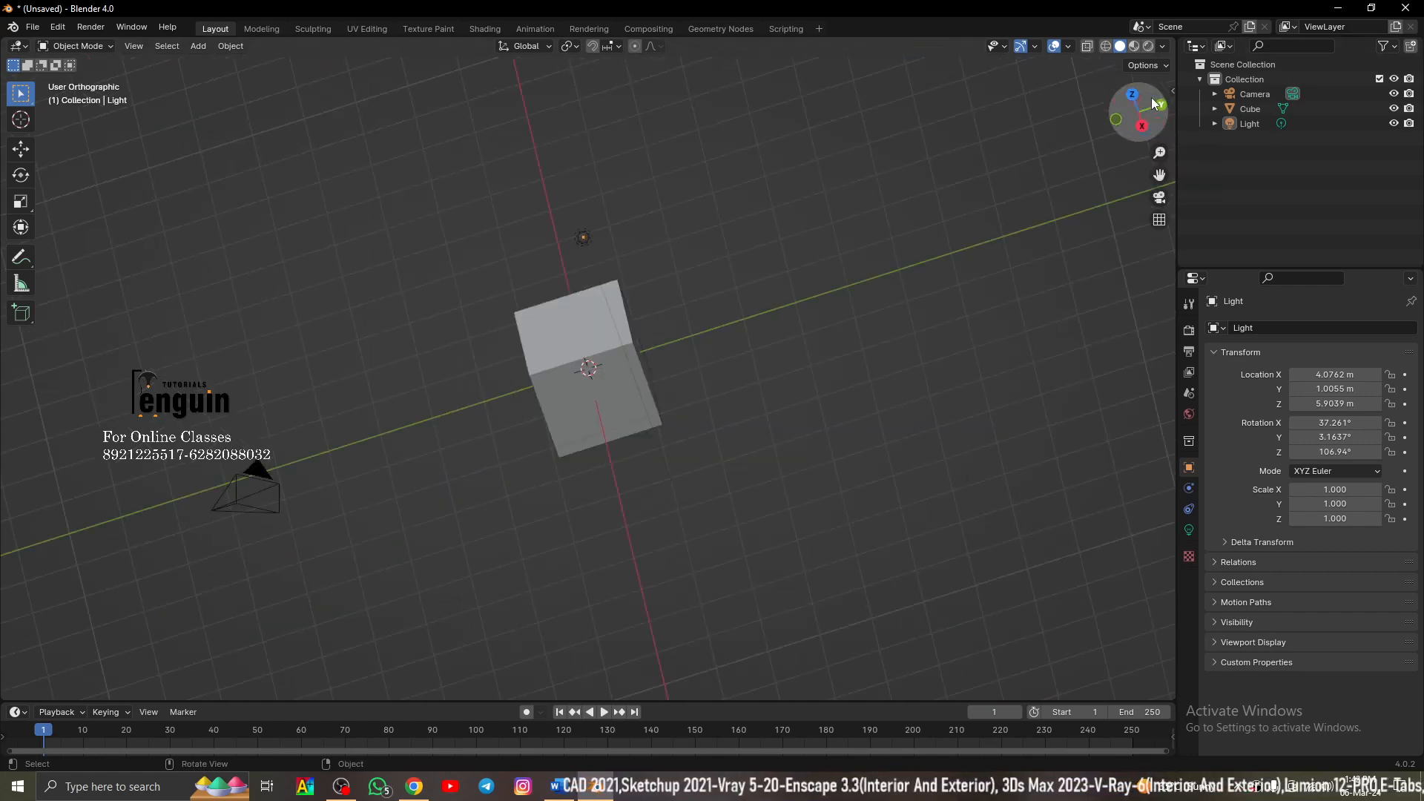
{"action": "left_click", "coordinate": [1116, 113]}
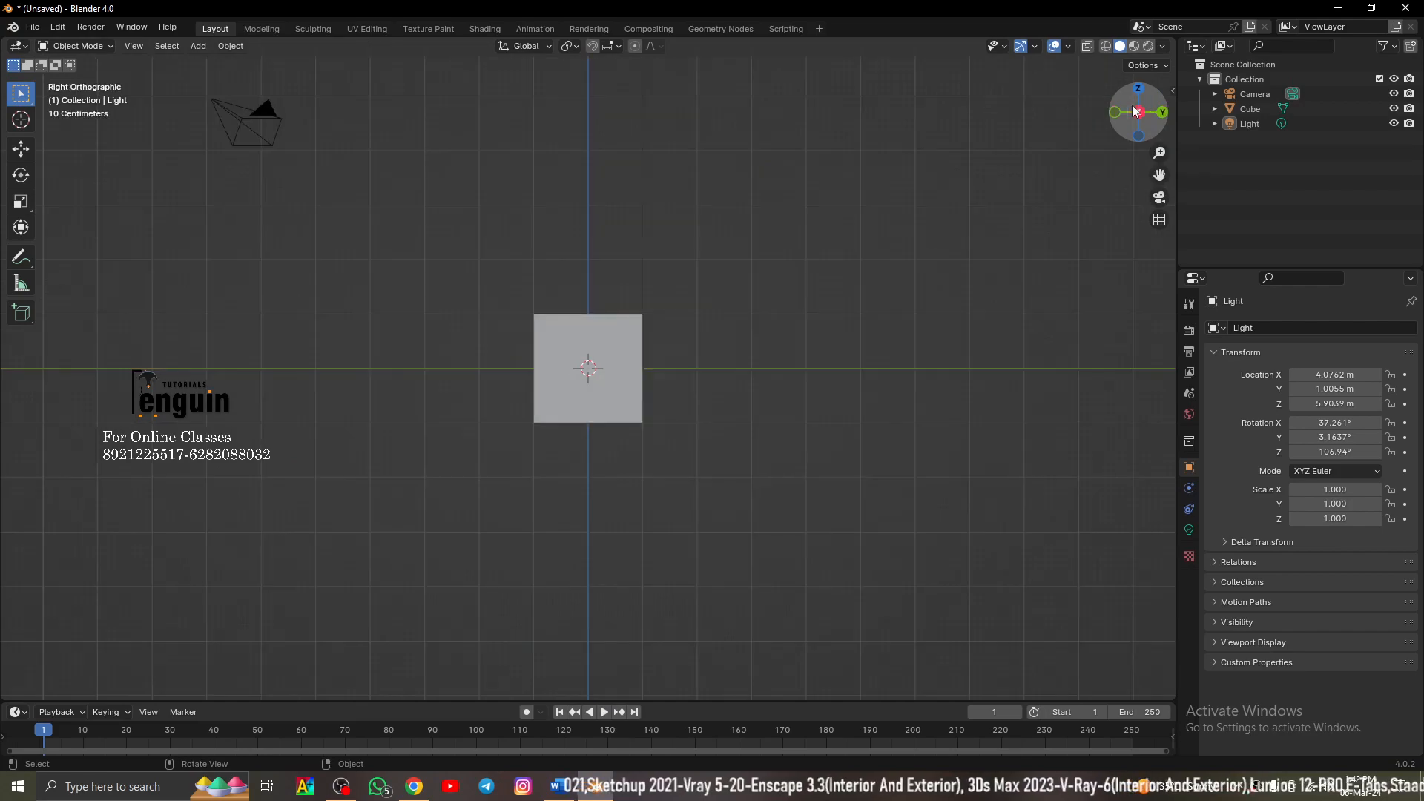
Step: Switch to the top orthographic view and examine the cube and the axis lines from different angles and distances
{"action": "left_click", "coordinate": [1140, 90]}
{"action": "middle_click_drag", "start_coordinate": [638, 356], "coordinate": [534, 338]}
{"action": "scroll", "coordinate": [605, 343], "scroll_direction": "down", "scroll_amount": 2}
{"action": "scroll", "coordinate": [590, 344], "scroll_direction": "up", "scroll_amount": 2}
{"action": "middle_click_drag", "start_coordinate": [616, 355], "coordinate": [837, 355]}
{"action": "scroll", "coordinate": [660, 353], "scroll_direction": "up", "scroll_amount": 2}
{"action": "middle_click_drag", "start_coordinate": [660, 353], "coordinate": [927, 351]}
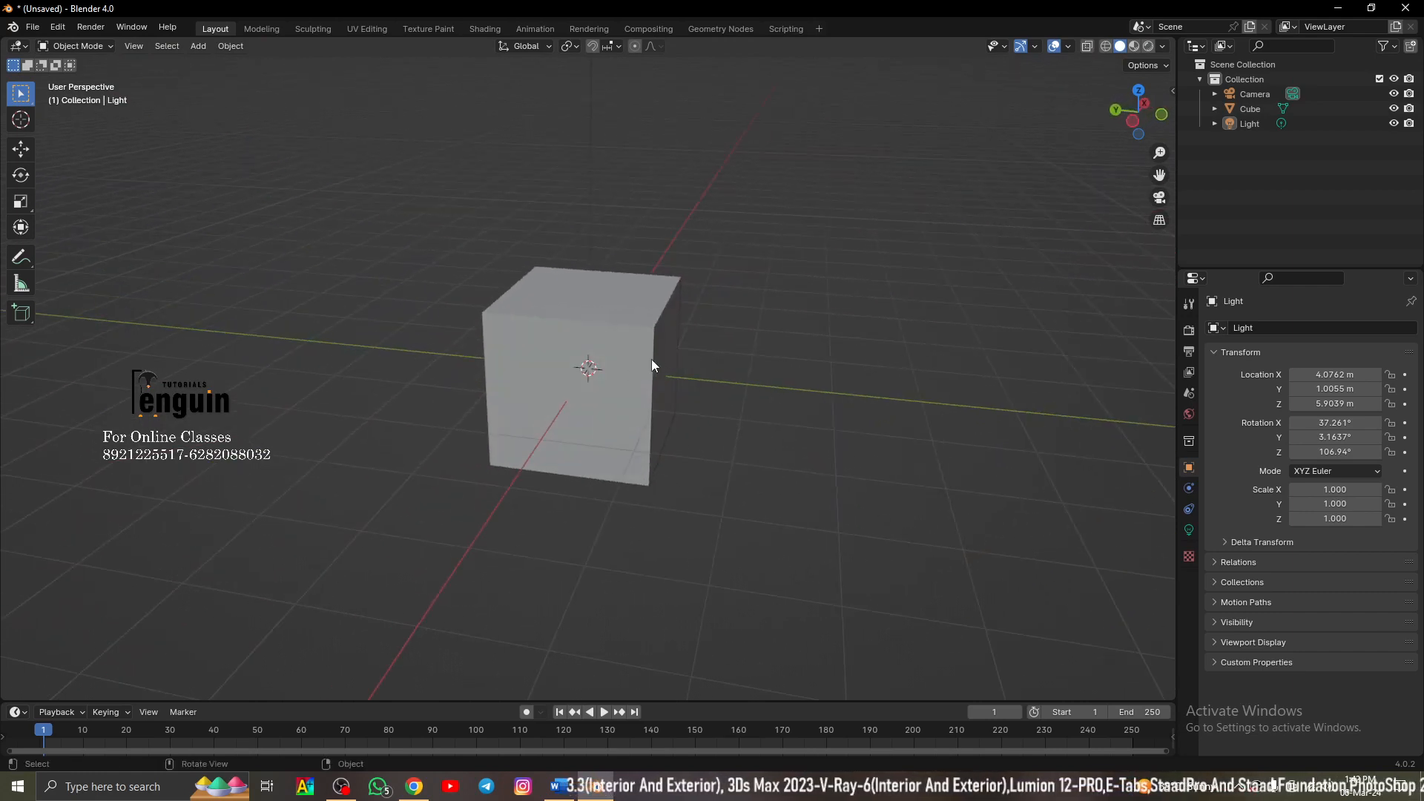
{"action": "middle_click_drag", "start_coordinate": [651, 359], "coordinate": [610, 386]}
{"action": "mouse_move", "coordinate": [1161, 119]}
{"action": "left_mouse_down"}
{"action": "mouse_move", "coordinate": [1127, 119]}
{"action": "mouse_move", "coordinate": [1176, 108]}
{"action": "left_mouse_up"}
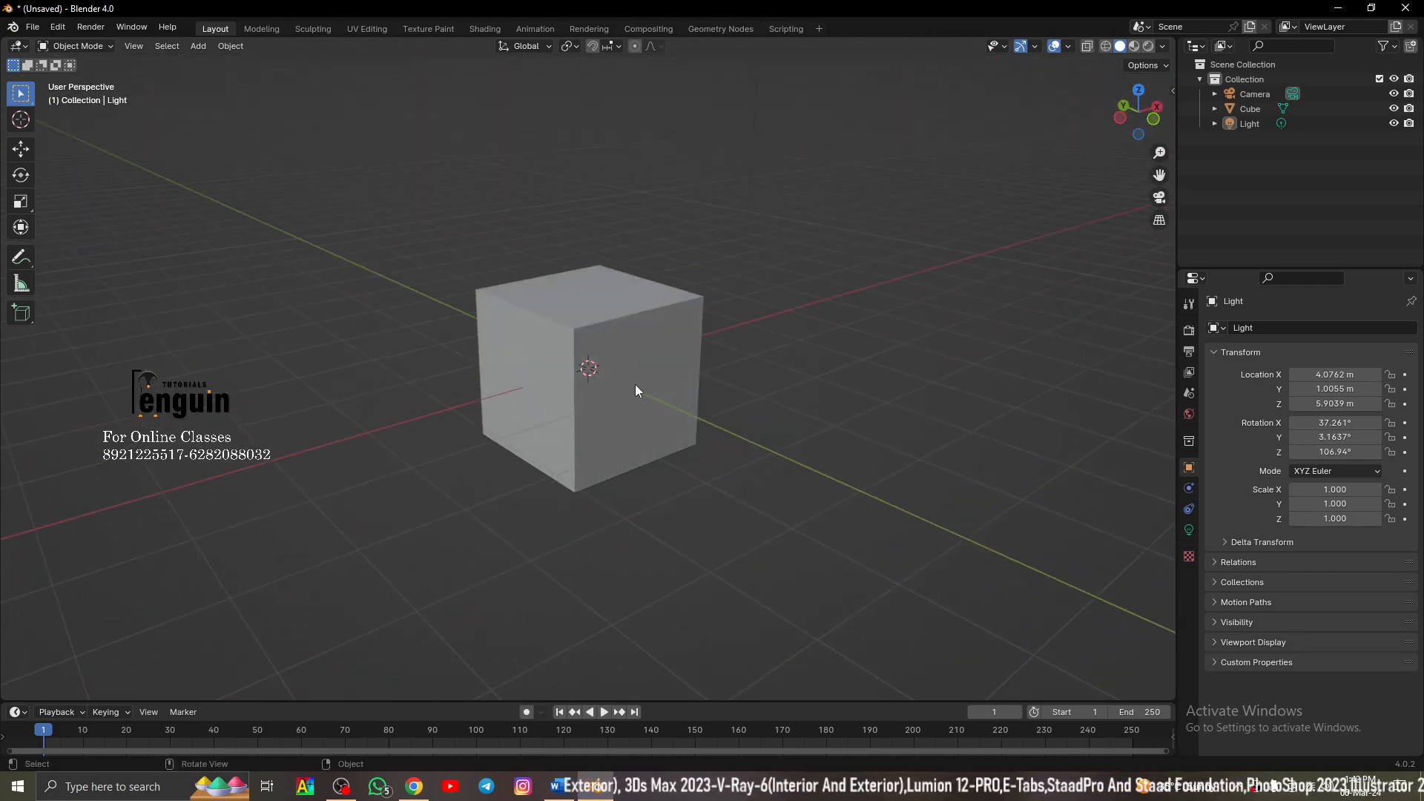
{"action": "middle_click_drag", "start_coordinate": [635, 384], "coordinate": [603, 358]}
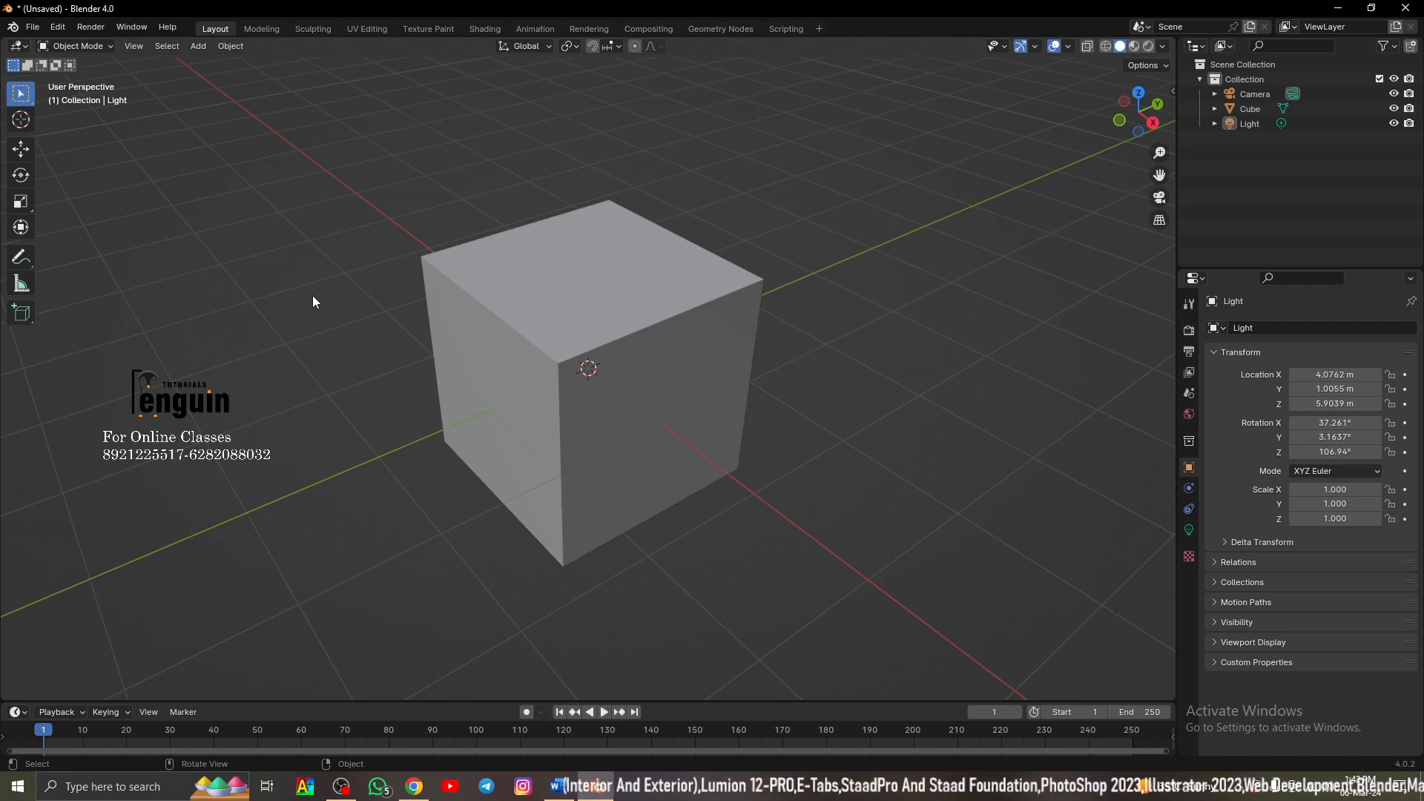
Step: Toggle the viewport toolbar off and back on
{"action": "key", "text": "t"}
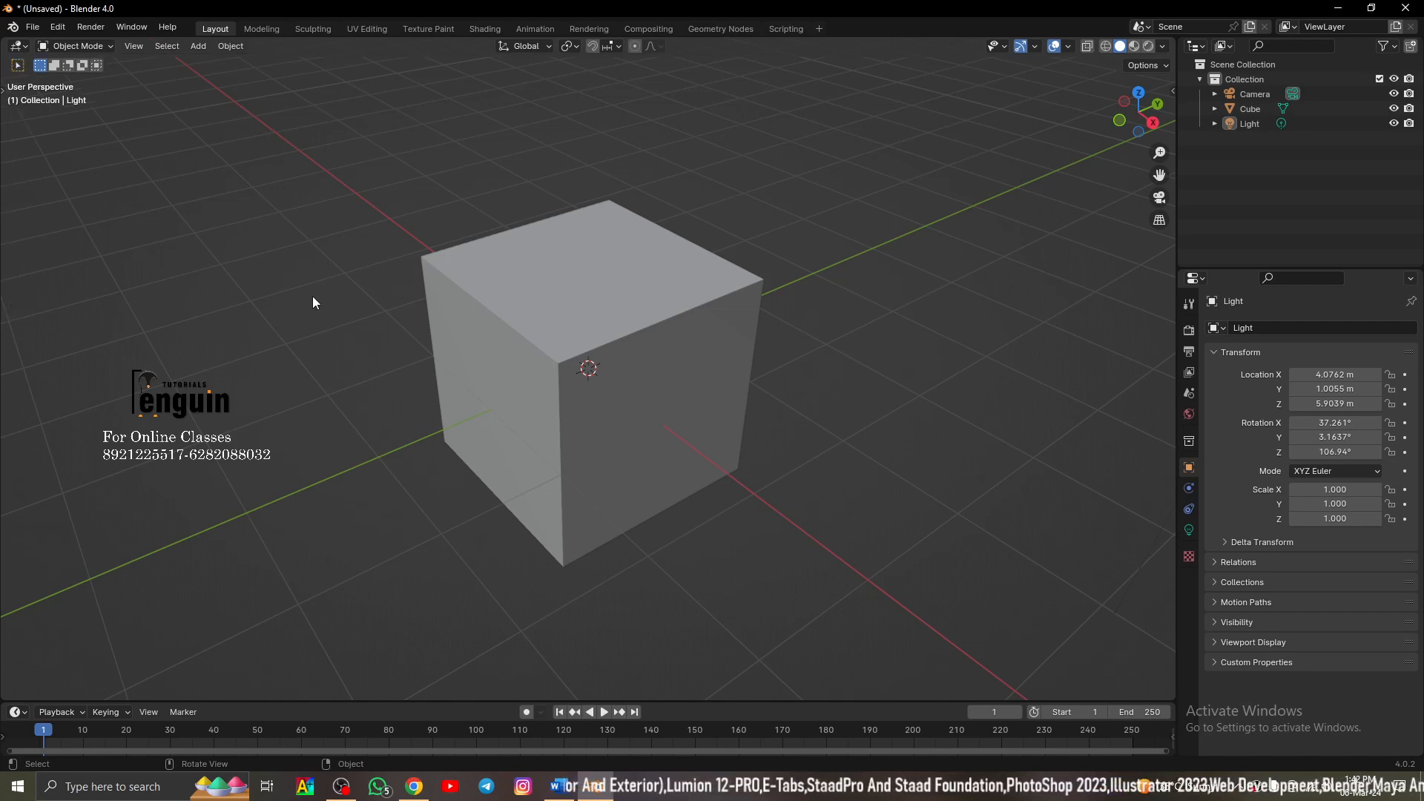
{"action": "key", "text": "t"}
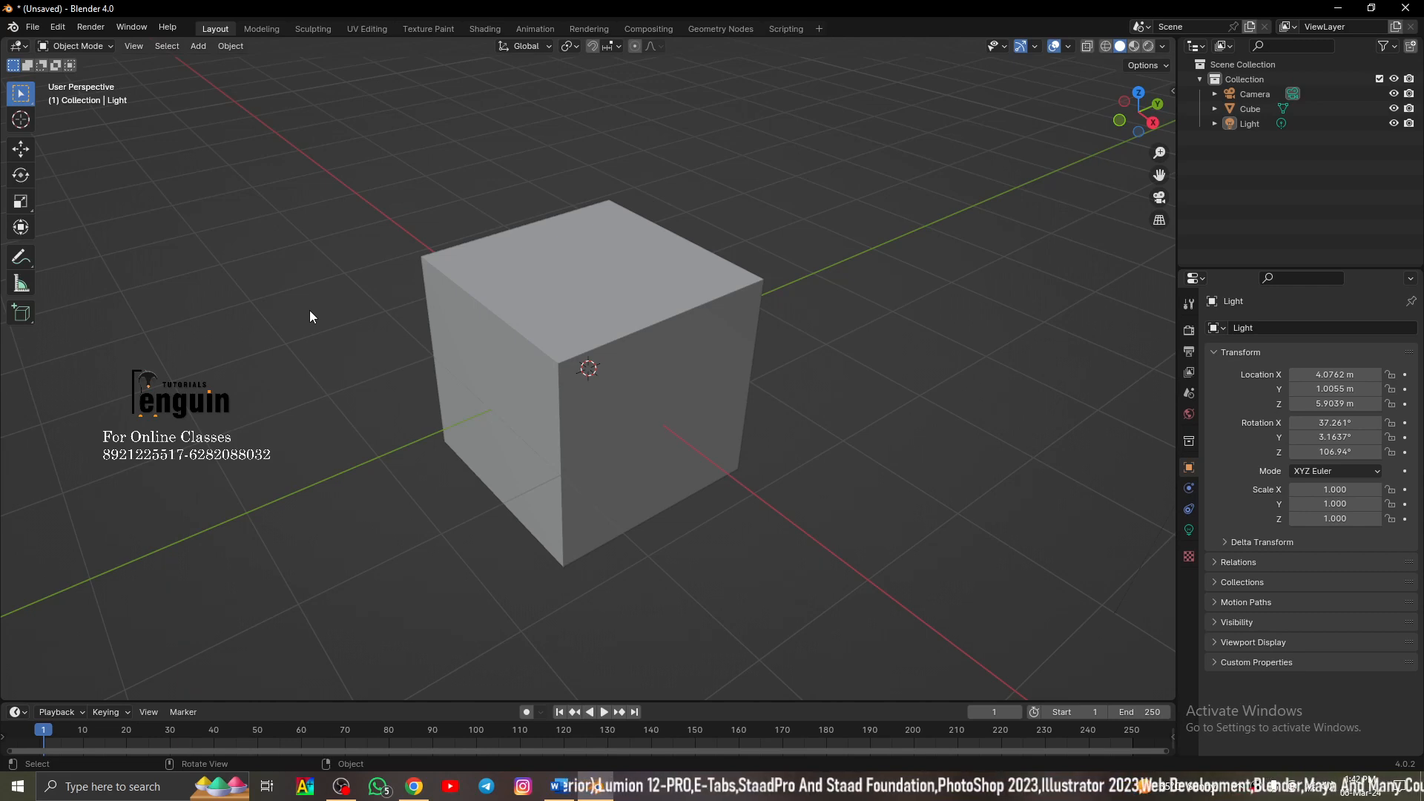
{"action": "key", "text": "t"}
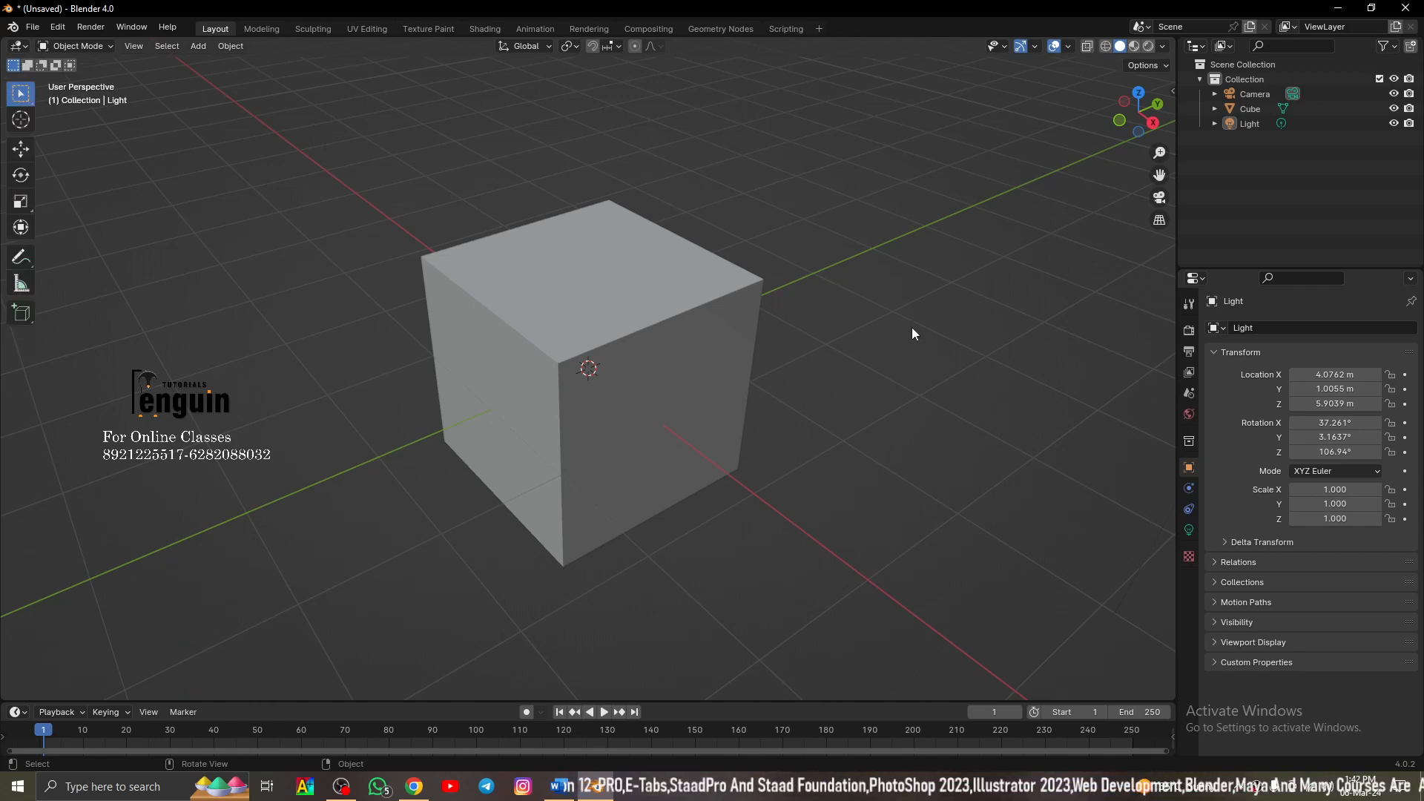
Step: Activate the Move tool, select the cube and inspect its axis arrows from different angles and distances
{"action": "middle_click_drag", "start_coordinate": [385, 268], "coordinate": [405, 299]}
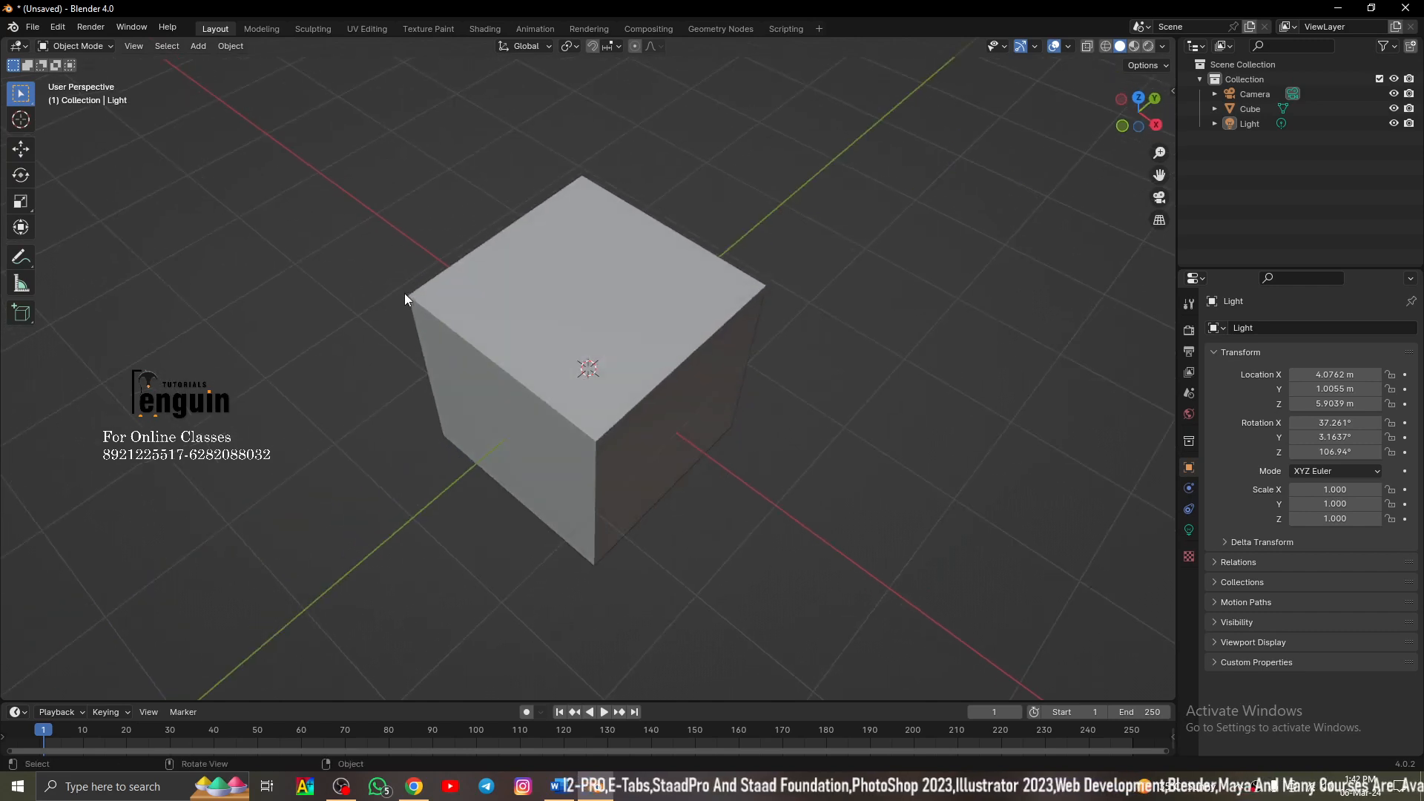
{"action": "left_click", "coordinate": [21, 150]}
{"action": "scroll", "coordinate": [389, 345], "scroll_direction": "down", "scroll_amount": 4}
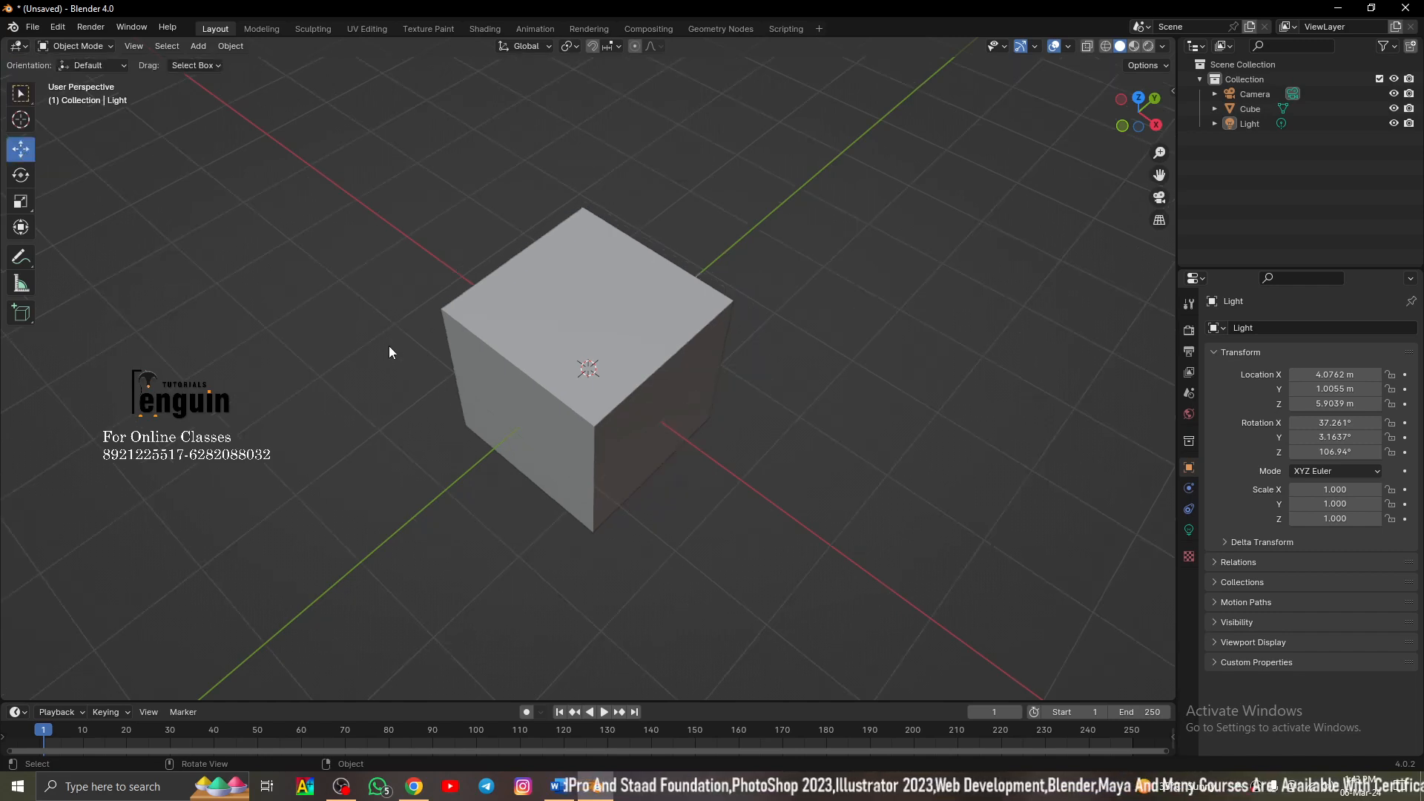
{"action": "left_click", "coordinate": [583, 353]}
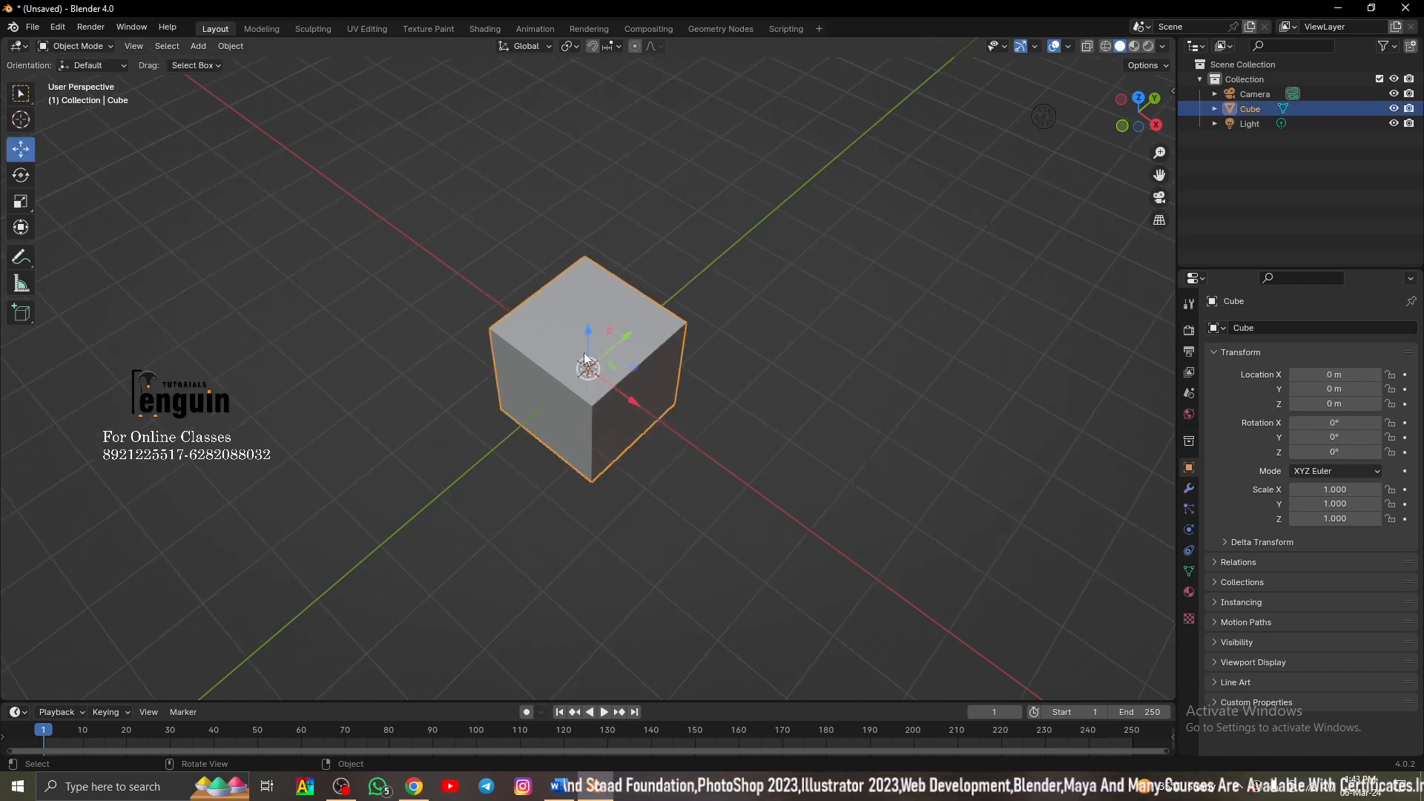
{"action": "key", "text": "shift+a"}
{"action": "key", "text": "Escape"}
{"action": "scroll", "coordinate": [638, 349], "scroll_direction": "up", "scroll_amount": 5}
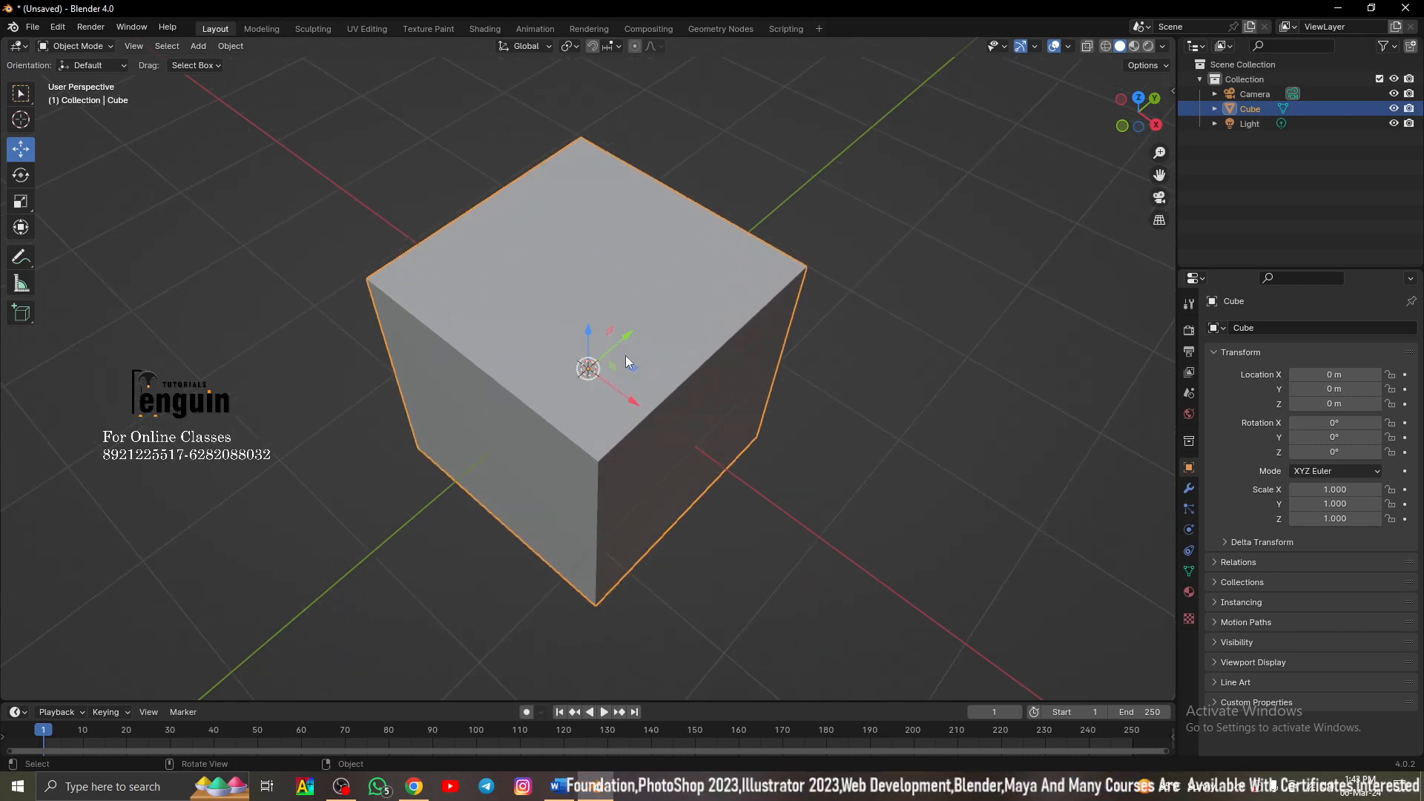
{"action": "middle_click_drag", "start_coordinate": [625, 355], "coordinate": [579, 391]}
{"action": "scroll", "coordinate": [604, 374], "scroll_direction": "up", "scroll_amount": 3}
{"action": "scroll", "coordinate": [604, 373], "scroll_direction": "down", "scroll_amount": 3}
{"action": "scroll", "coordinate": [579, 350], "scroll_direction": "down", "scroll_amount": 3}
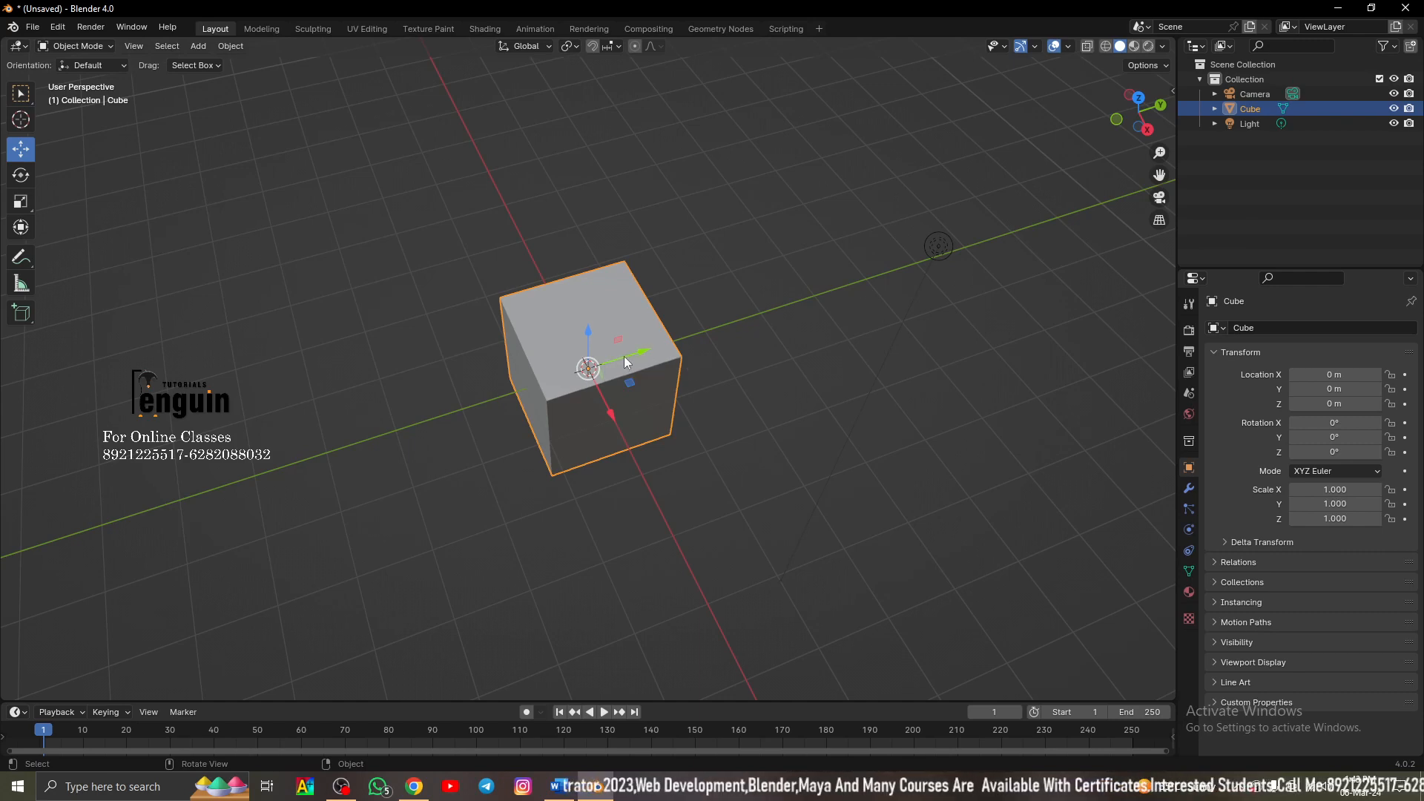
Step: Move the cube along Y and then freely around the origin, to about X 0, Y -0.04 and Z -0.07 m
{"action": "left_click_drag", "start_coordinate": [623, 361], "coordinate": [651, 401]}
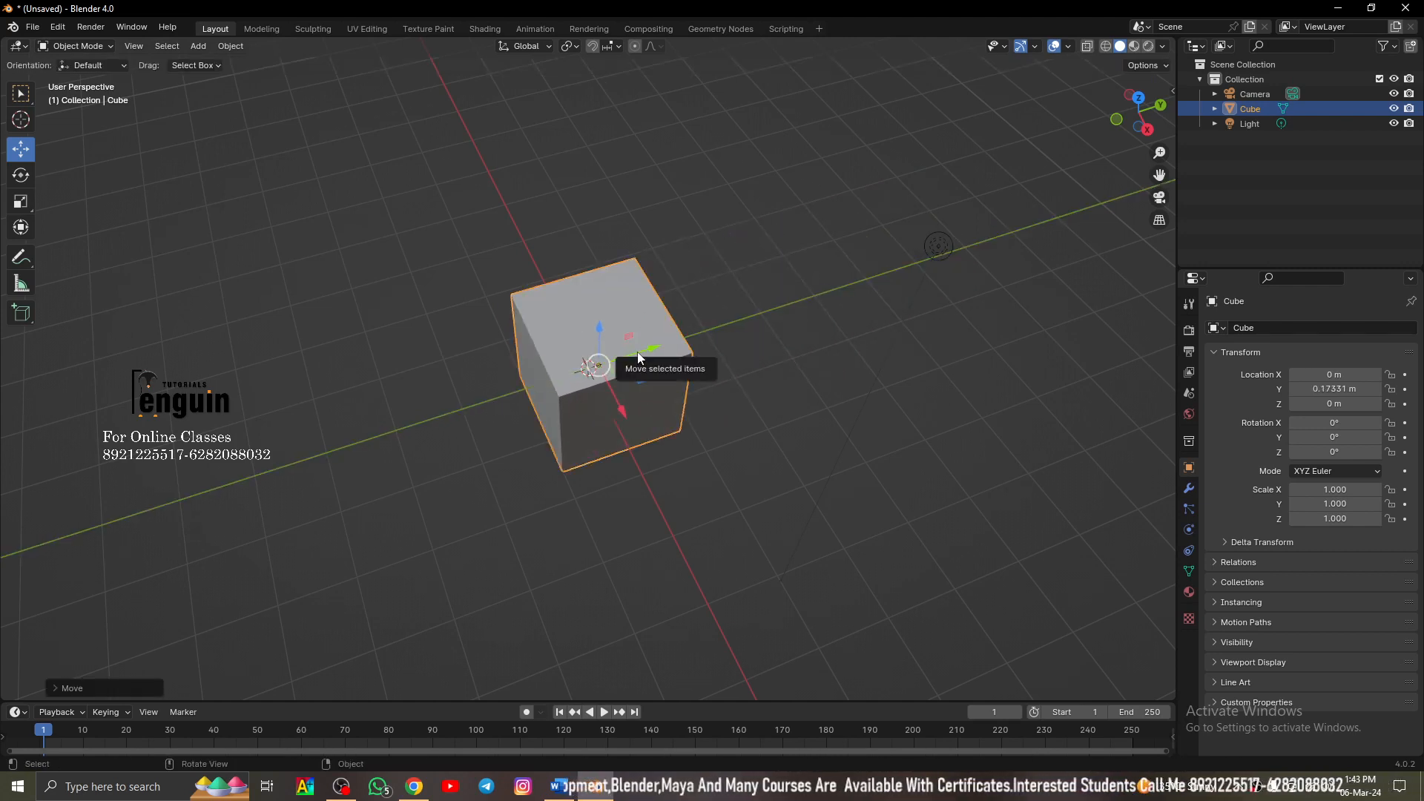
{"action": "left_click_drag", "start_coordinate": [642, 358], "coordinate": [638, 420]}
{"action": "mouse_move", "coordinate": [615, 369]}
{"action": "left_mouse_down"}
{"action": "mouse_move", "coordinate": [610, 233]}
{"action": "mouse_move", "coordinate": [607, 373]}
{"action": "mouse_move", "coordinate": [629, 355]}
{"action": "mouse_move", "coordinate": [593, 367]}
{"action": "left_mouse_up"}
{"action": "scroll", "coordinate": [594, 367], "scroll_direction": "up", "scroll_amount": 3}
{"action": "middle_click_drag", "start_coordinate": [593, 366], "coordinate": [622, 327]}
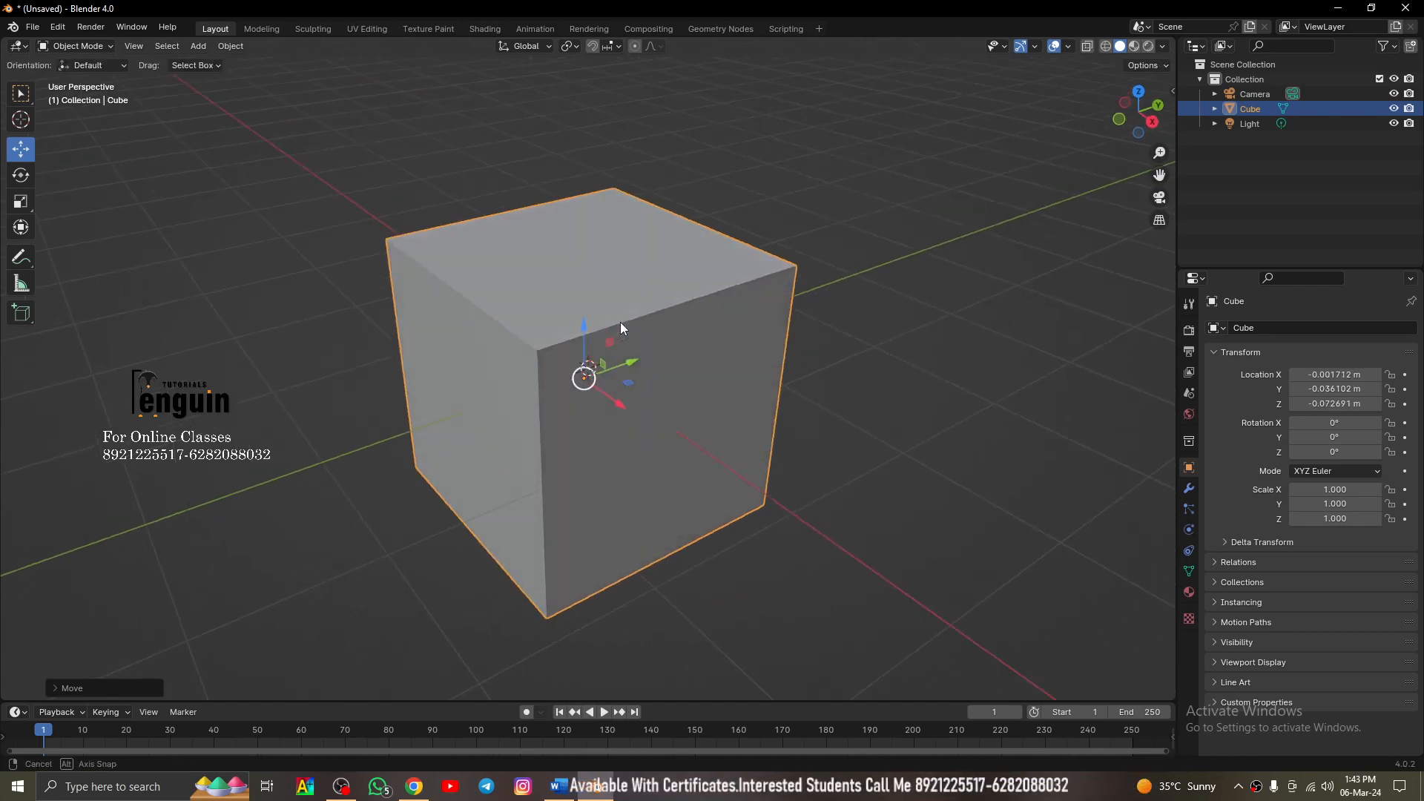
Step: Raise the cube along Z to about 1.18 m and shift it freely to about X 0.13, Y -0.14 and Z 1.09 m
{"action": "left_click_drag", "start_coordinate": [584, 361], "coordinate": [572, 189]}
{"action": "scroll", "coordinate": [553, 386], "scroll_direction": "down", "scroll_amount": 2}
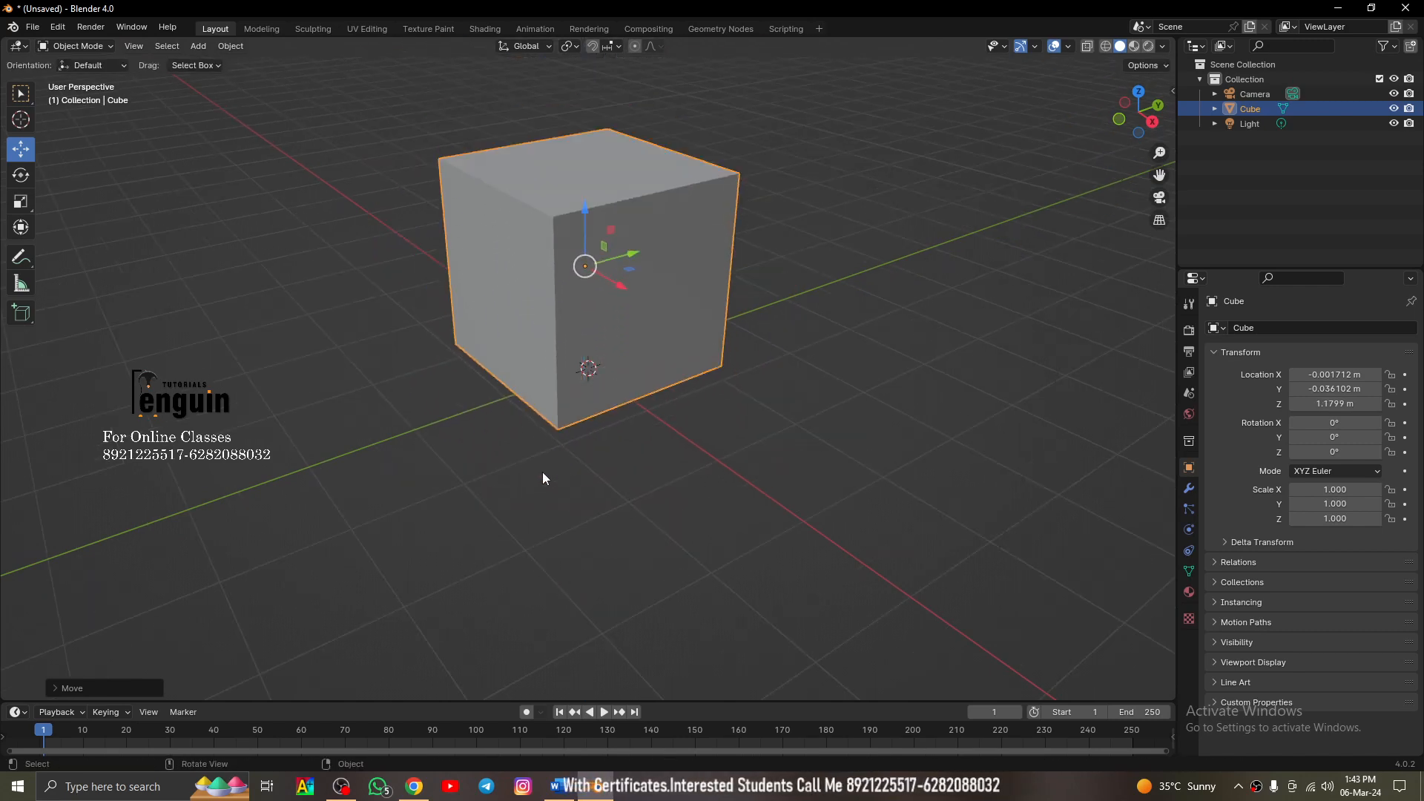
{"action": "middle_click_drag", "start_coordinate": [586, 340], "coordinate": [591, 401]}
{"action": "scroll", "coordinate": [598, 309], "scroll_direction": "up", "scroll_amount": 4}
{"action": "scroll", "coordinate": [522, 465], "scroll_direction": "down", "scroll_amount": 4}
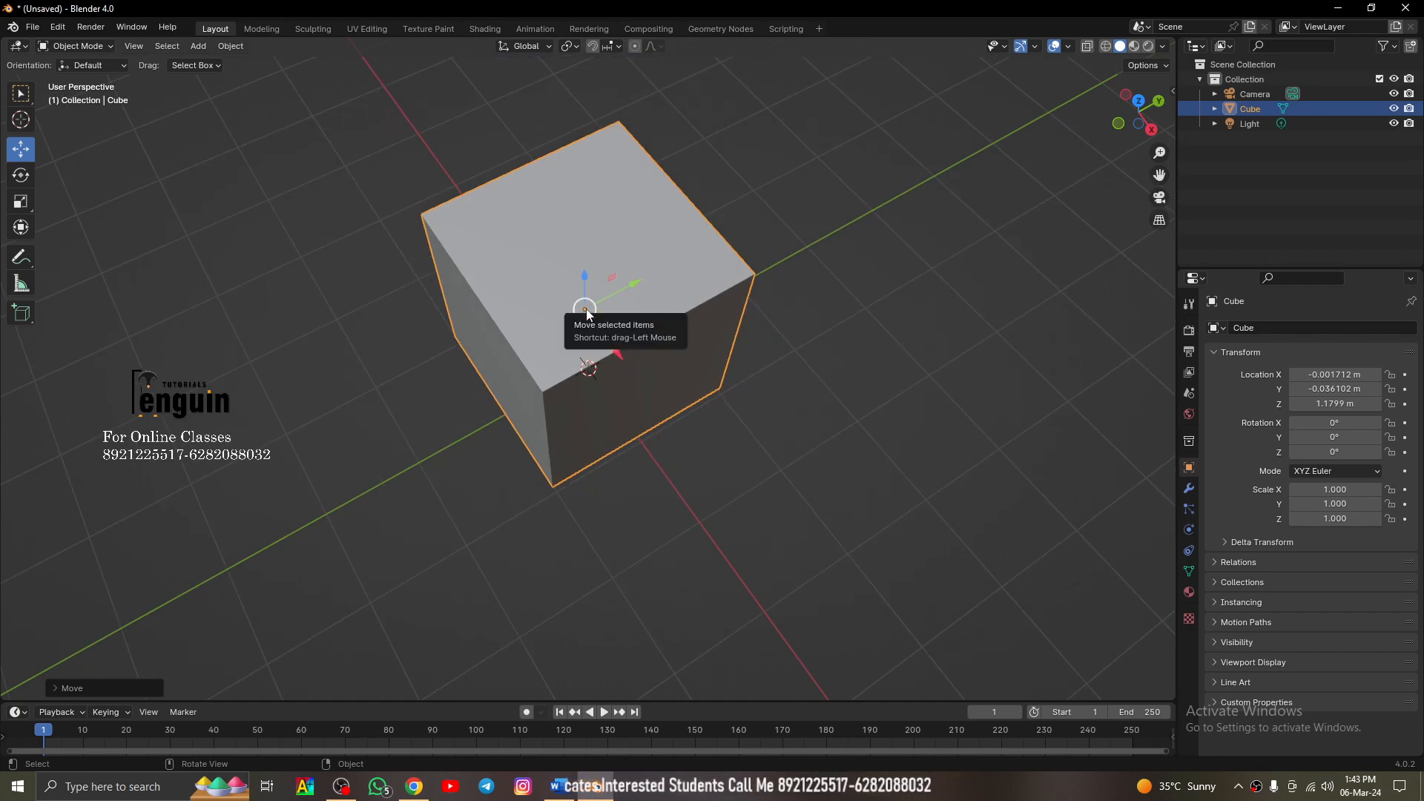
{"action": "mouse_move", "coordinate": [590, 310]}
{"action": "left_mouse_down"}
{"action": "mouse_move", "coordinate": [776, 232]}
{"action": "mouse_move", "coordinate": [816, 309]}
{"action": "mouse_move", "coordinate": [584, 331]}
{"action": "left_mouse_up"}
{"action": "middle_click_drag", "start_coordinate": [584, 331], "coordinate": [630, 330]}
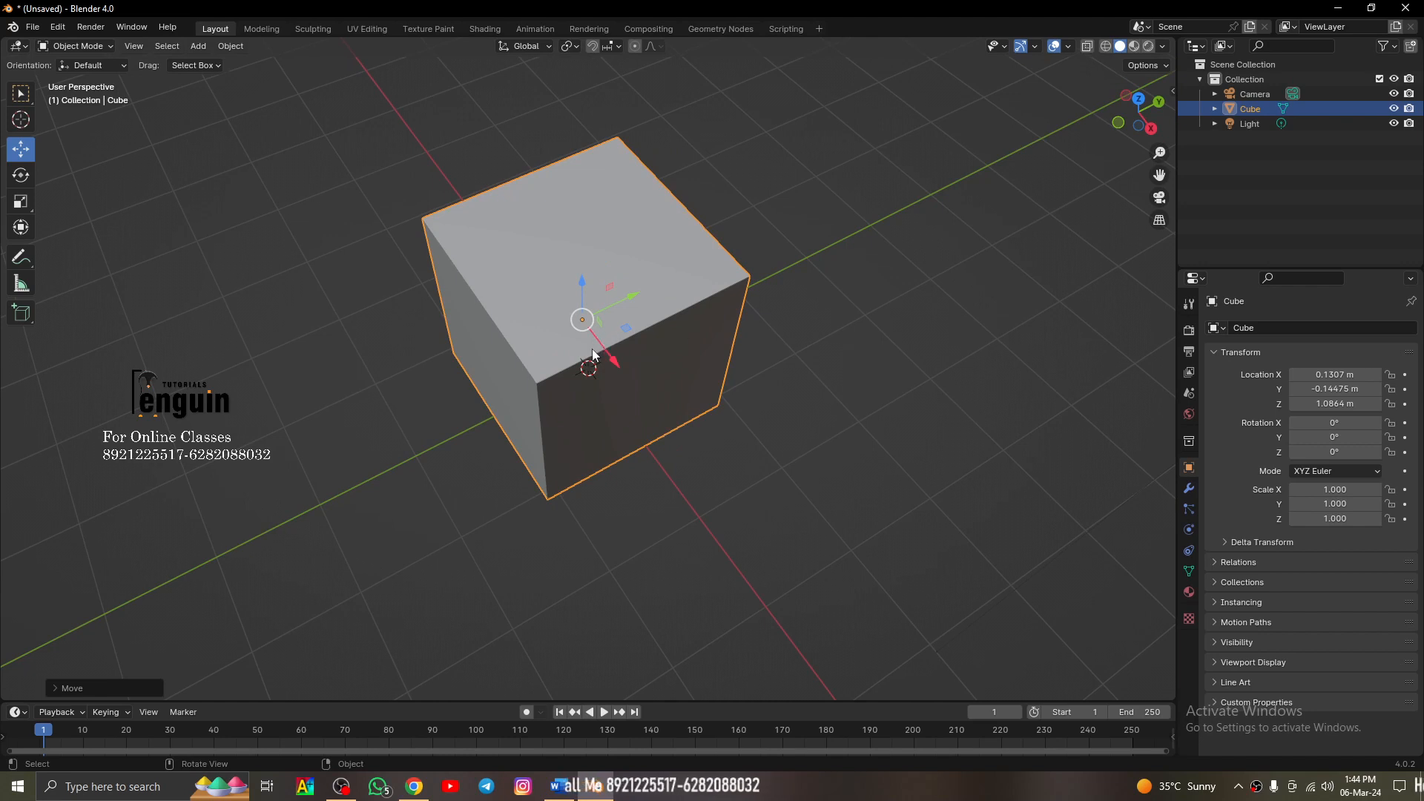
Step: Try a free rotation of the cube and clear its rotation again
{"action": "key", "text": "r"}
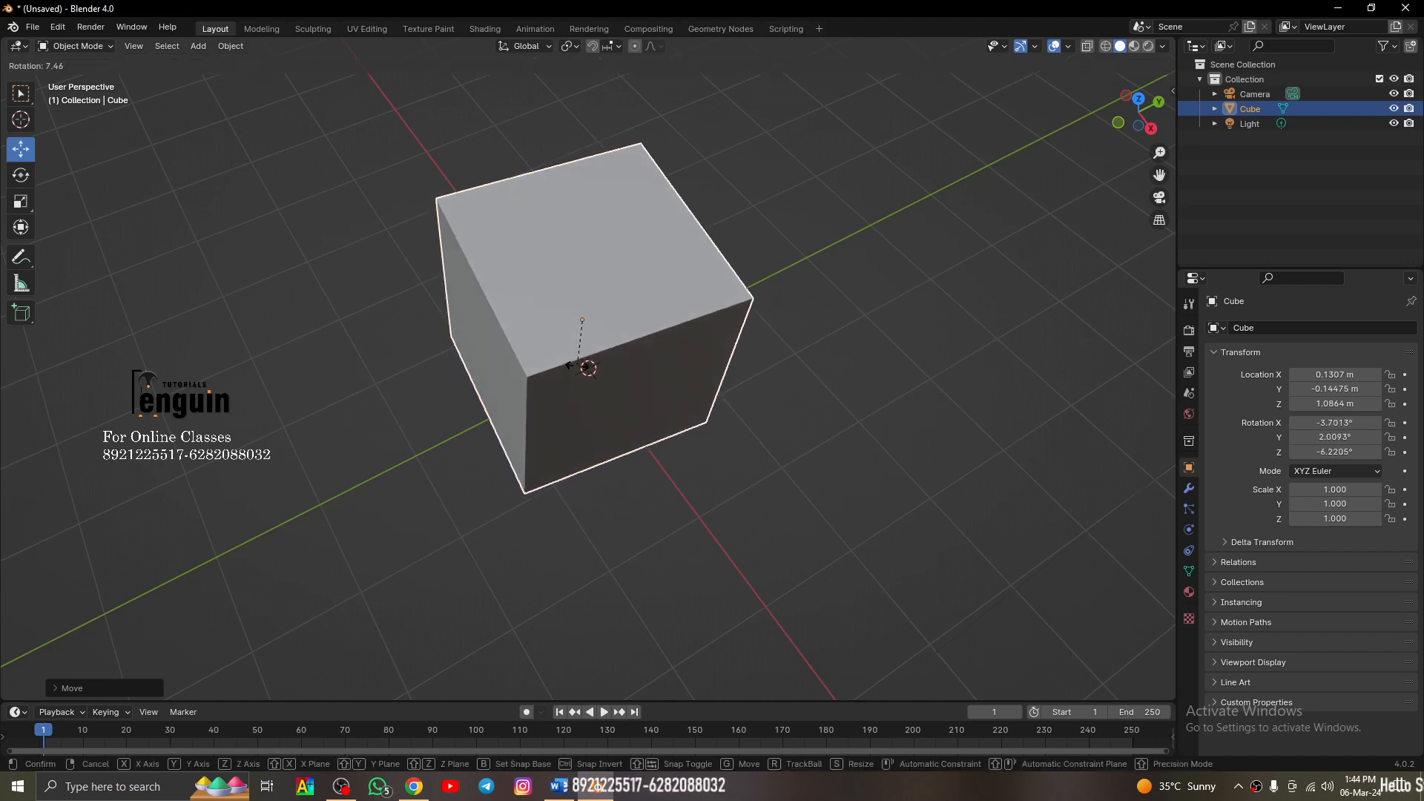
{"action": "left_click", "coordinate": [591, 373]}
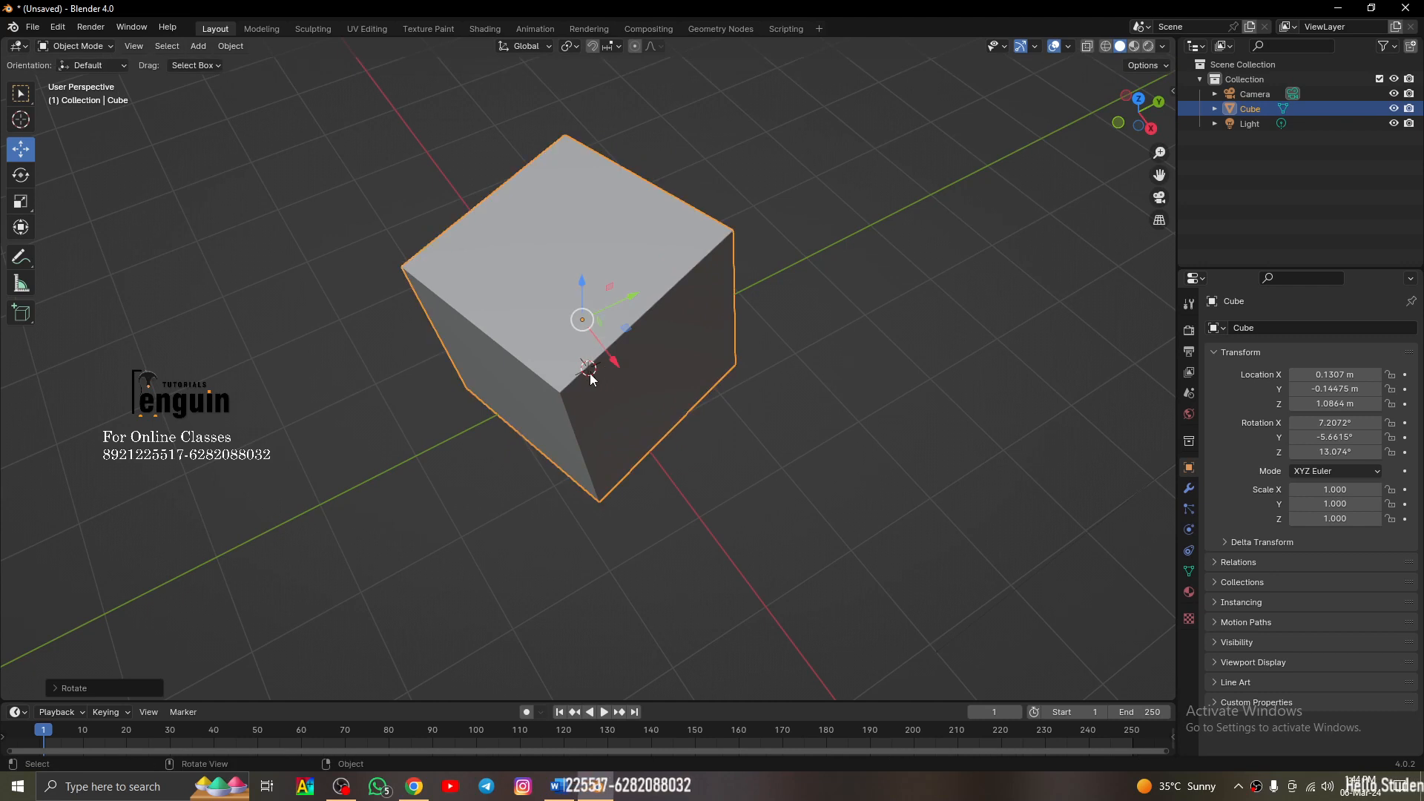
{"action": "key", "text": "alt+r"}
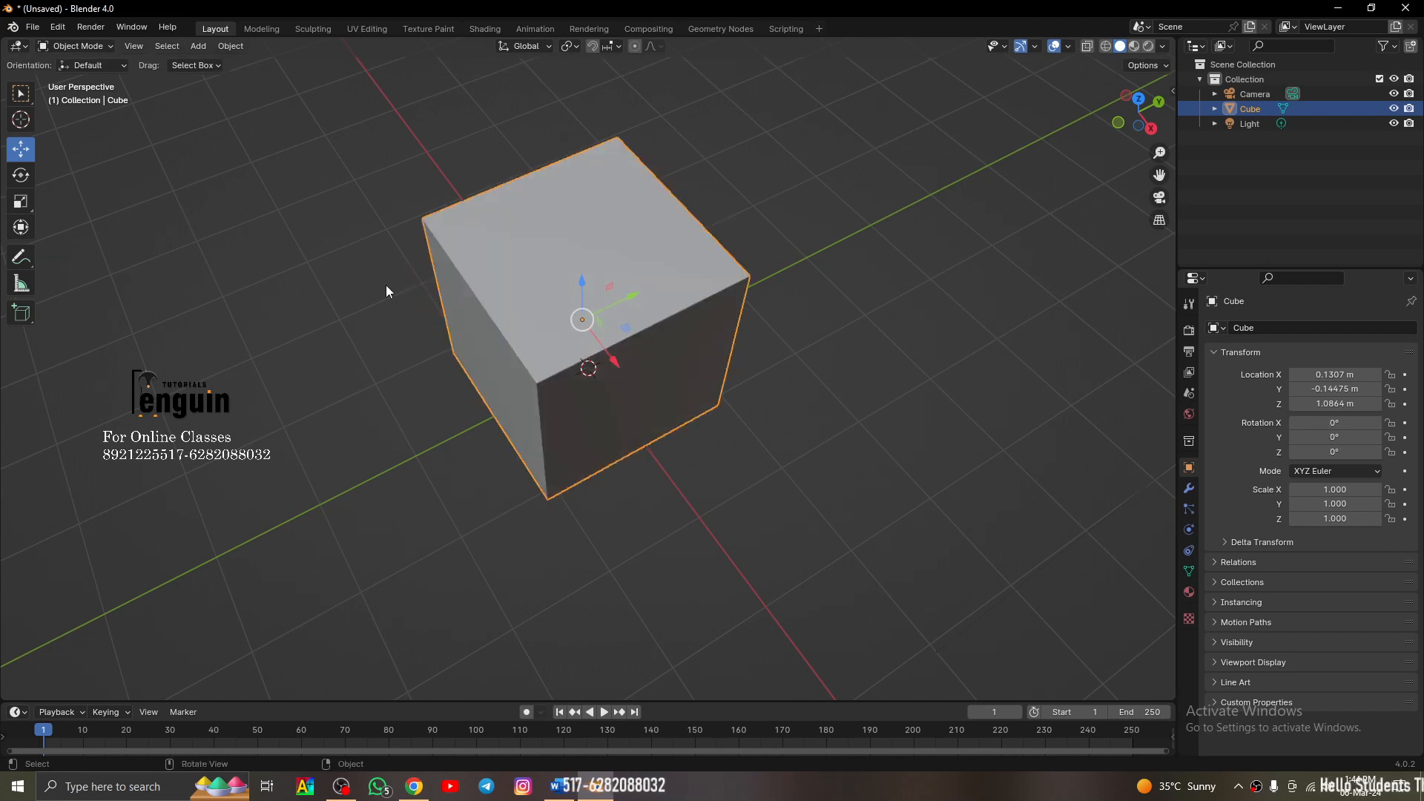
Step: Rotate the cube about its gizmo rings with the Rotate tool, to about X -163°, Y -153° and Z 181°
{"action": "left_click", "coordinate": [20, 176]}
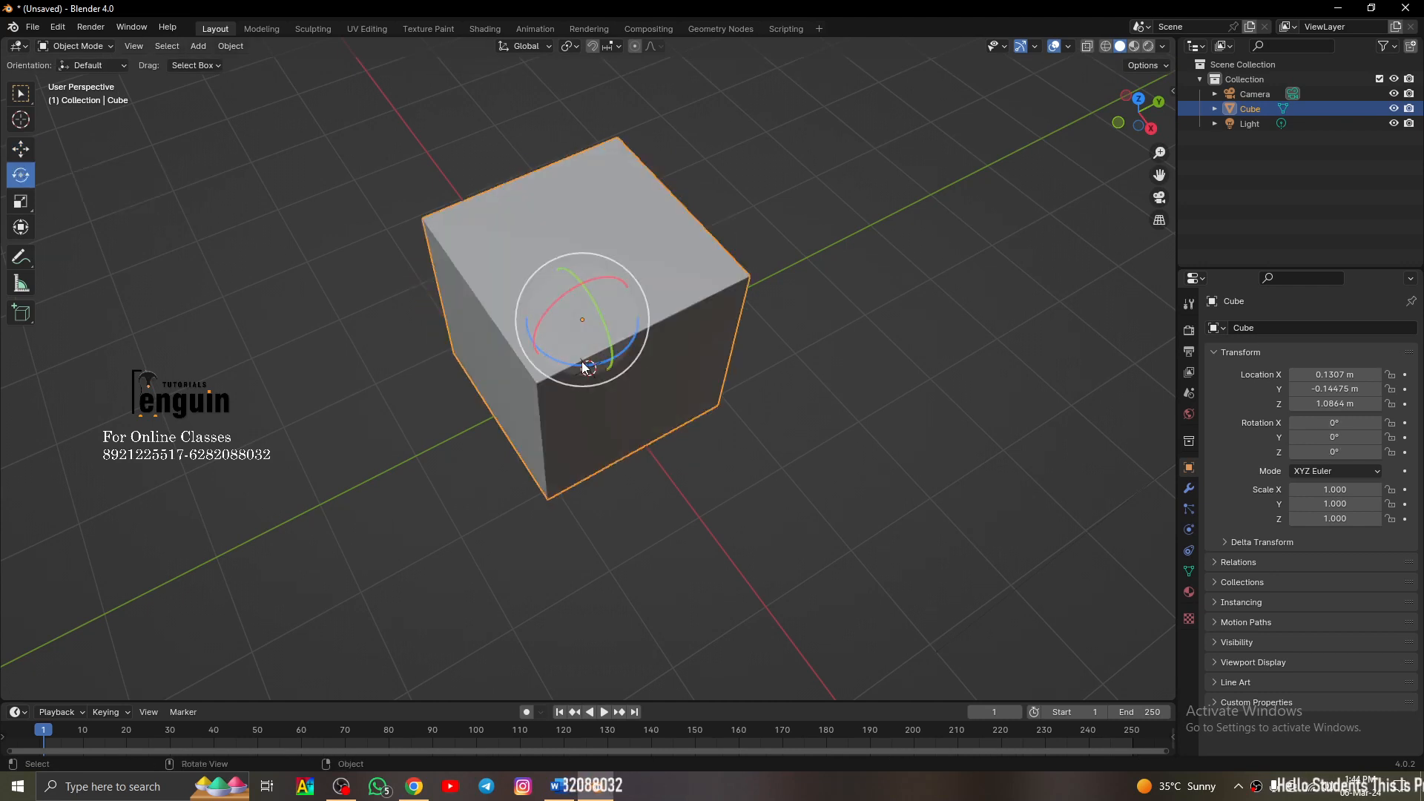
{"action": "left_click_drag", "start_coordinate": [583, 366], "coordinate": [792, 321]}
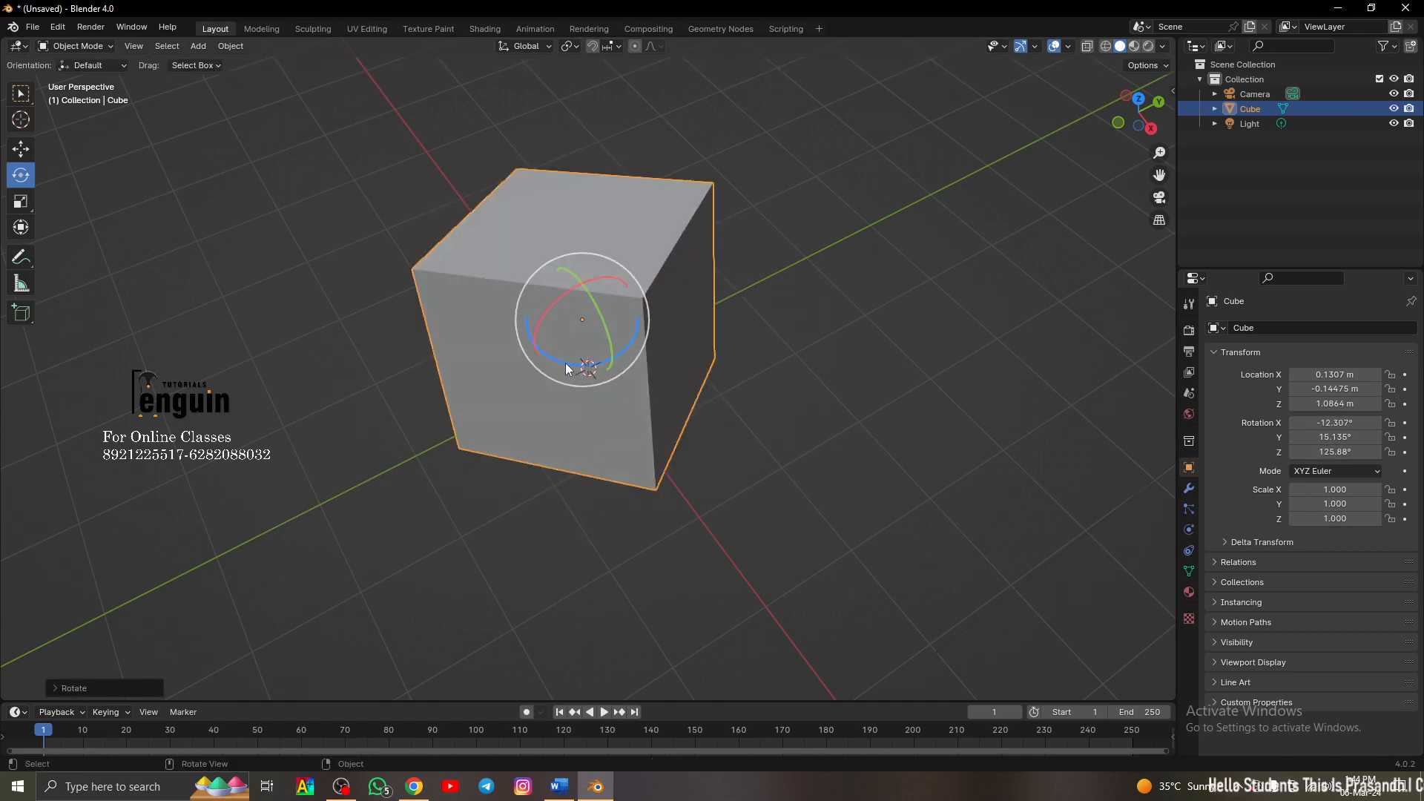
{"action": "left_click_drag", "start_coordinate": [565, 363], "coordinate": [482, 305]}
{"action": "left_click_drag", "start_coordinate": [566, 290], "coordinate": [473, 331]}
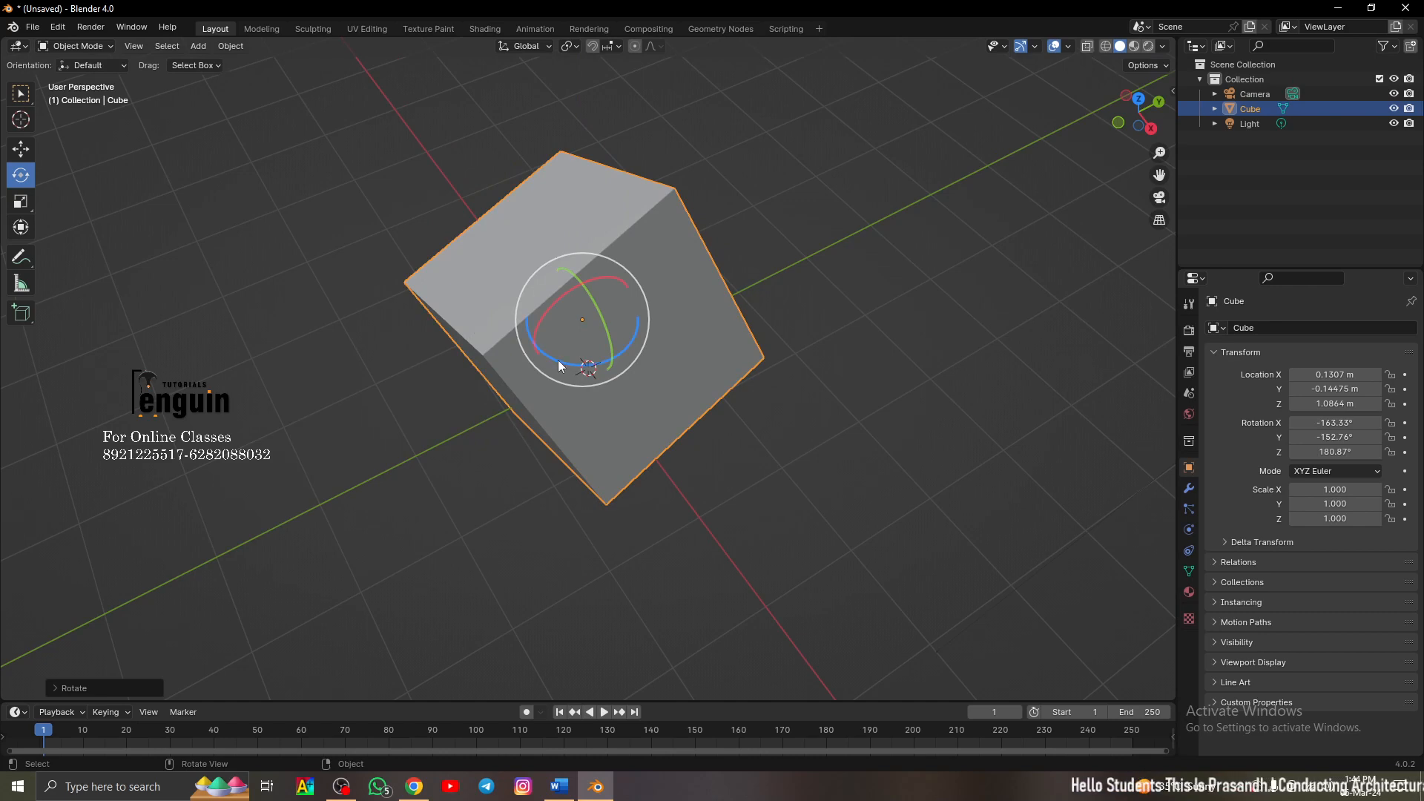
Step: Rotate the cube further about different axes from several viewpoints, to about X -110°, Y -127° and Z 12°
{"action": "middle_click_drag", "start_coordinate": [558, 364], "coordinate": [613, 283]}
{"action": "left_click_drag", "start_coordinate": [612, 282], "coordinate": [640, 264]}
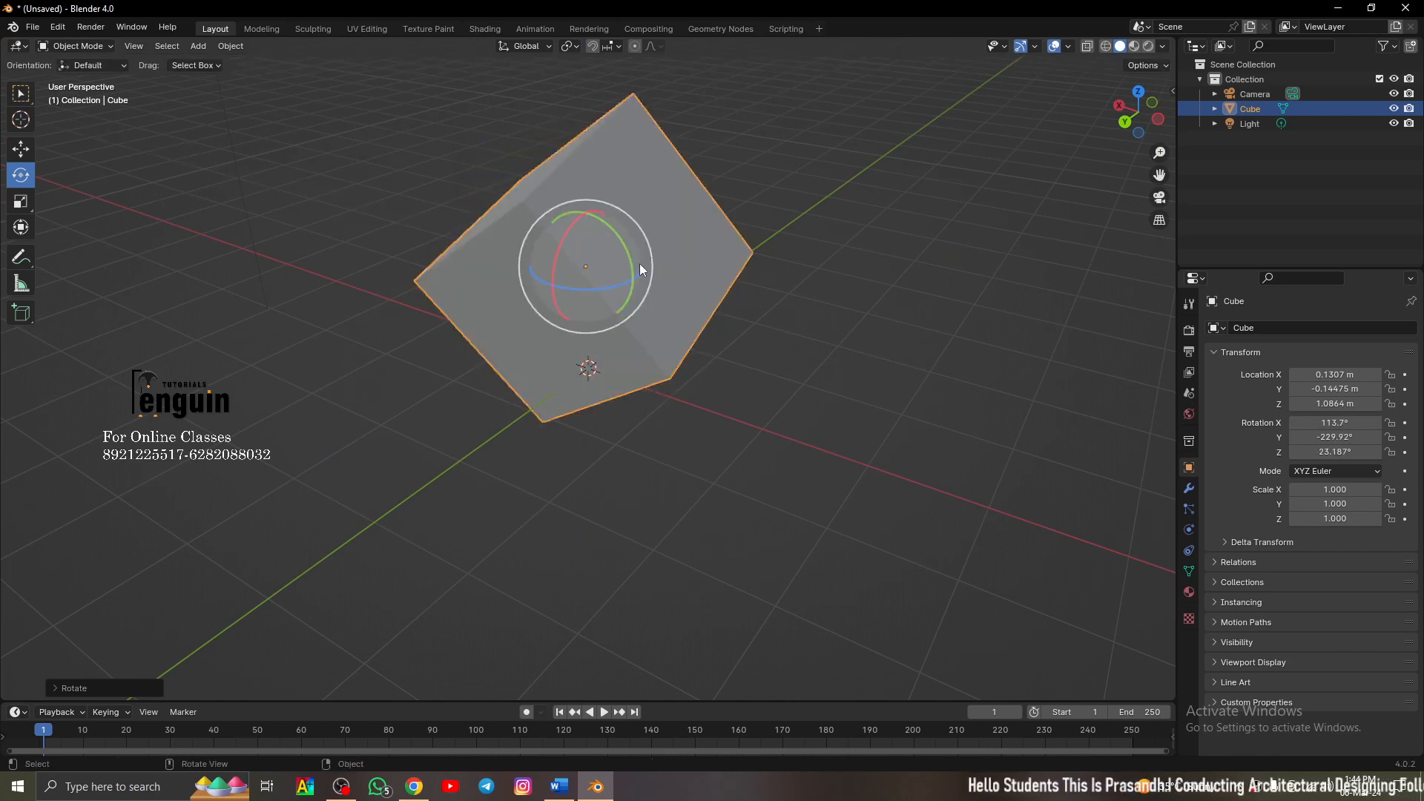
{"action": "middle_click_drag", "start_coordinate": [640, 264], "coordinate": [604, 291]}
{"action": "left_click_drag", "start_coordinate": [623, 259], "coordinate": [670, 319]}
{"action": "middle_click_drag", "start_coordinate": [671, 319], "coordinate": [592, 351]}
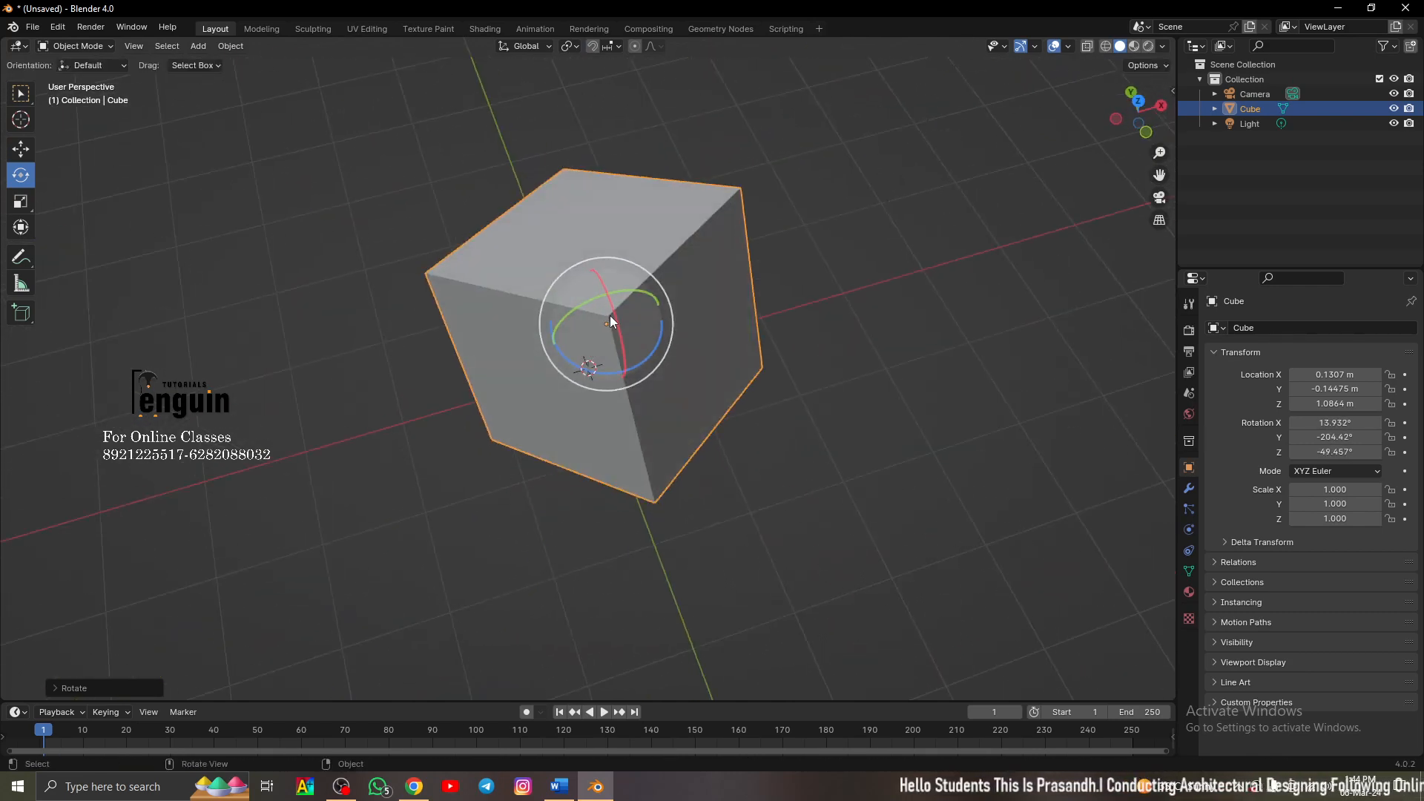
{"action": "left_click_drag", "start_coordinate": [612, 311], "coordinate": [618, 399]}
{"action": "middle_click_drag", "start_coordinate": [534, 386], "coordinate": [612, 374]}
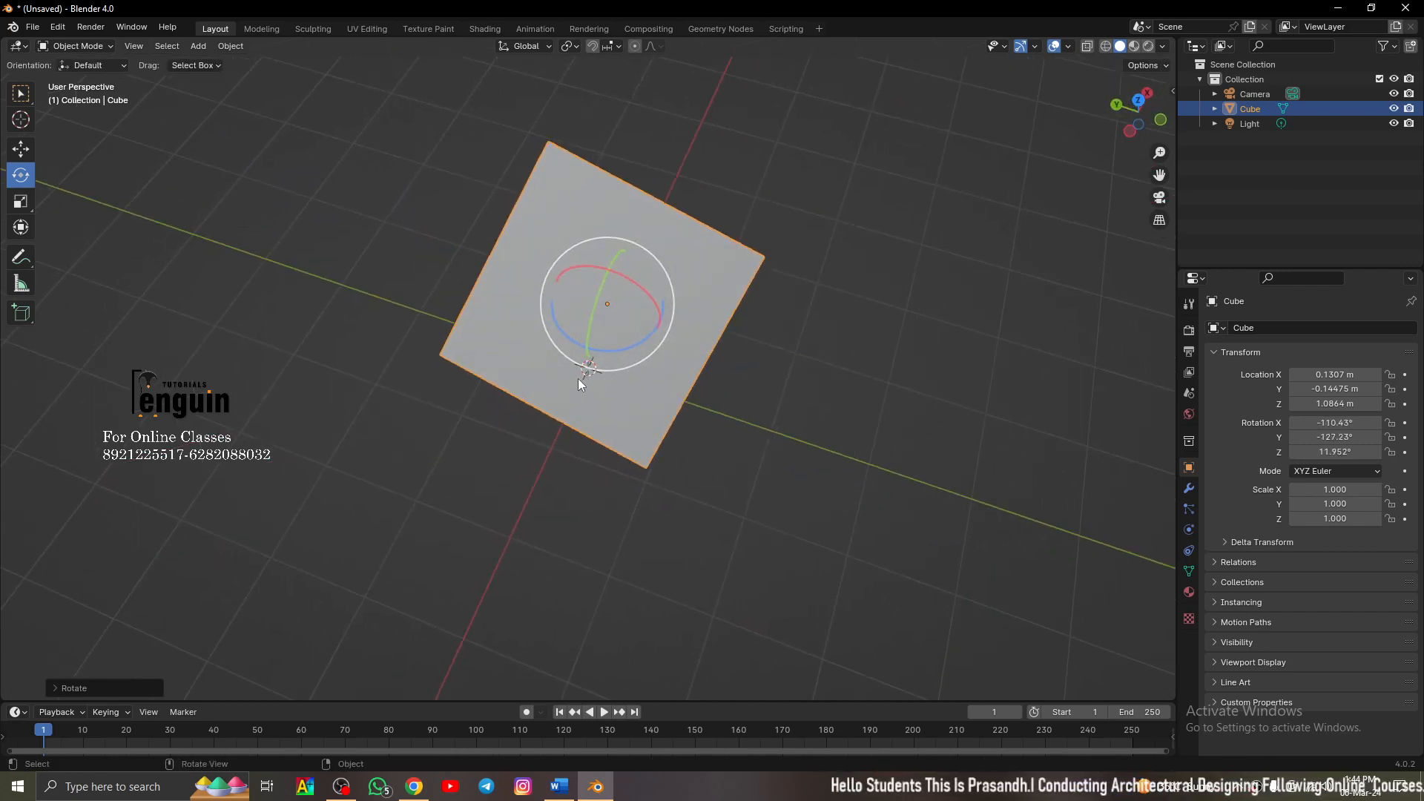
Step: Try to scale the cube uniformly and along the global Y axis
{"action": "key", "text": "s"}
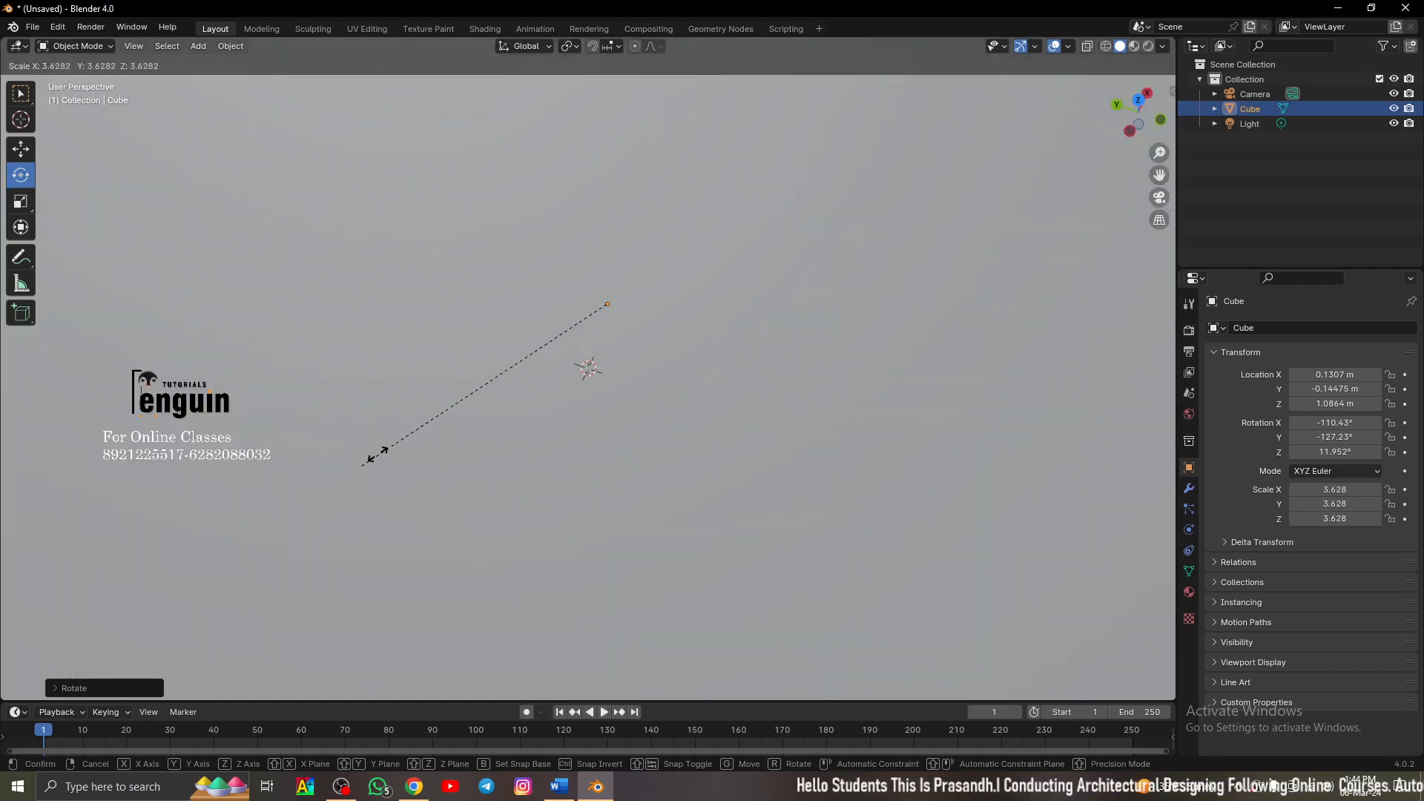
{"action": "key", "text": "y"}
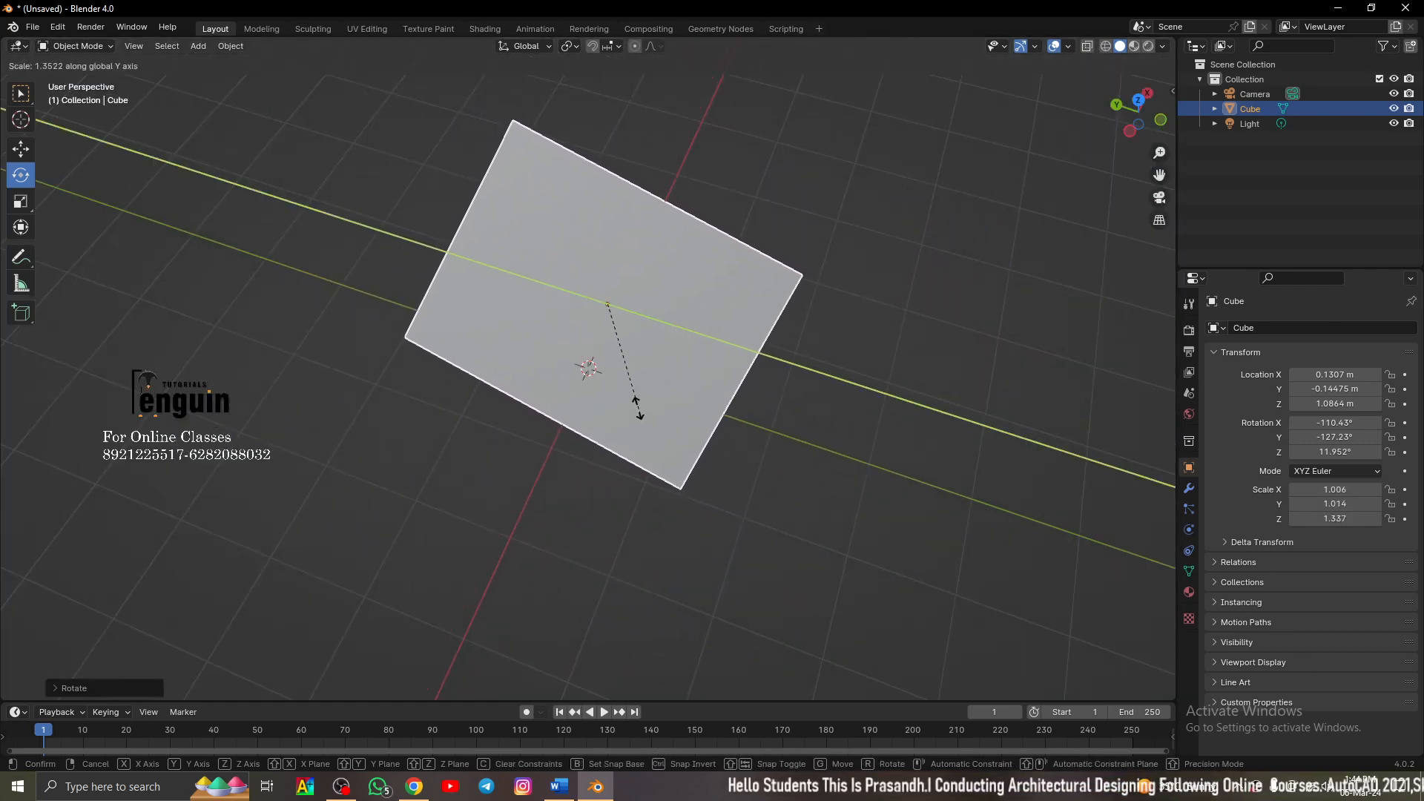
{"action": "middle_click_drag", "start_coordinate": [629, 405], "coordinate": [558, 338]}
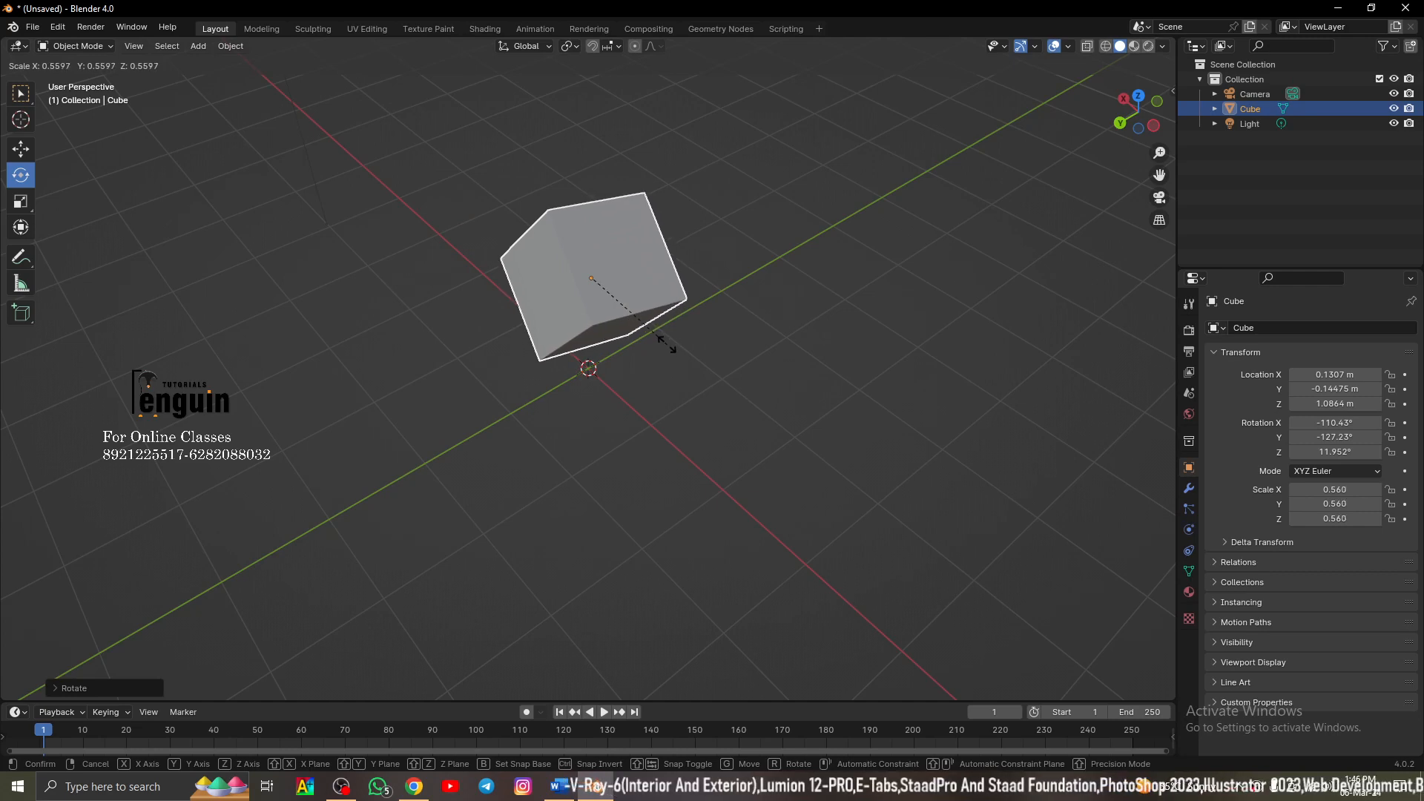
Step: Try to scale the cube along the global Y, local Y and global X axes
{"action": "key", "text": "y"}
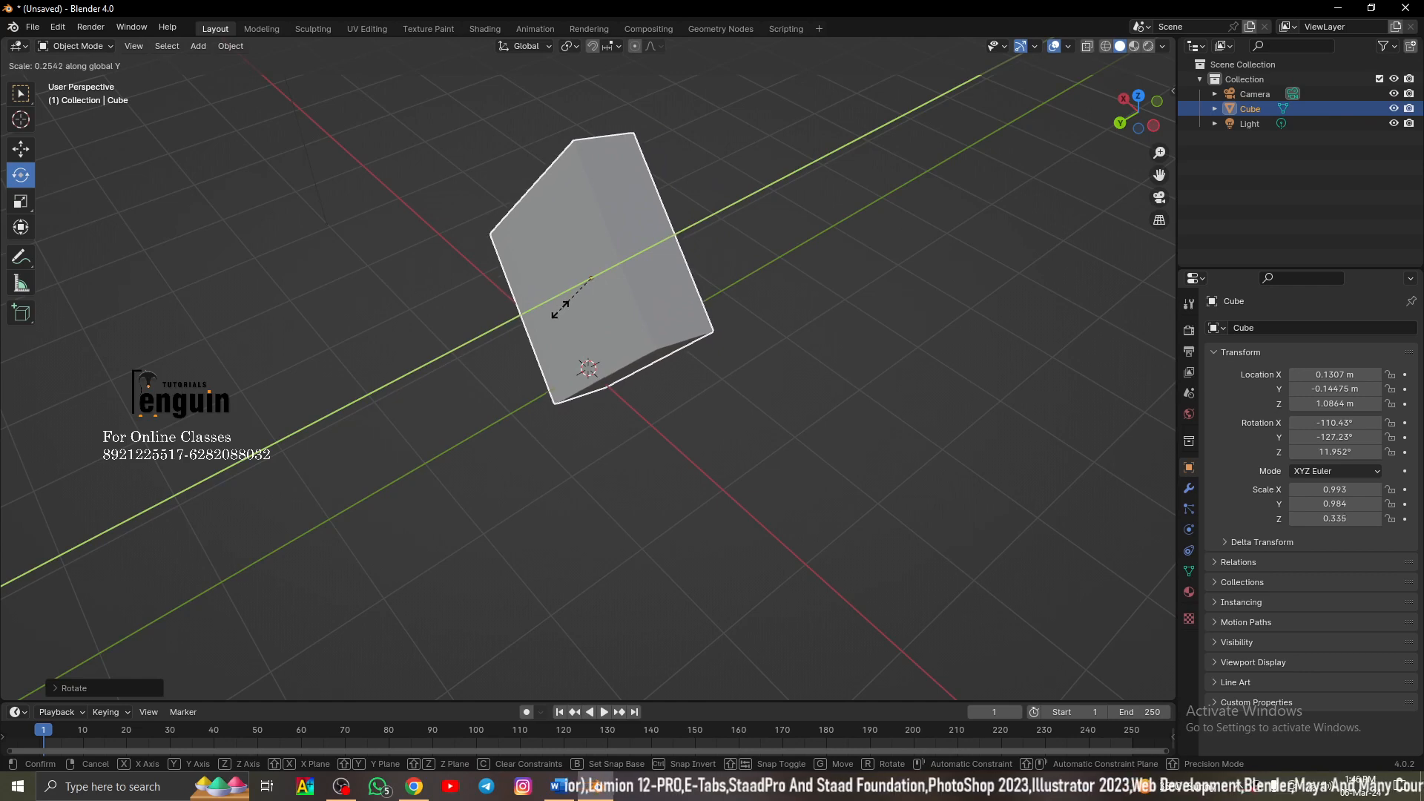
{"action": "key", "text": "y"}
{"action": "key", "text": "y"}
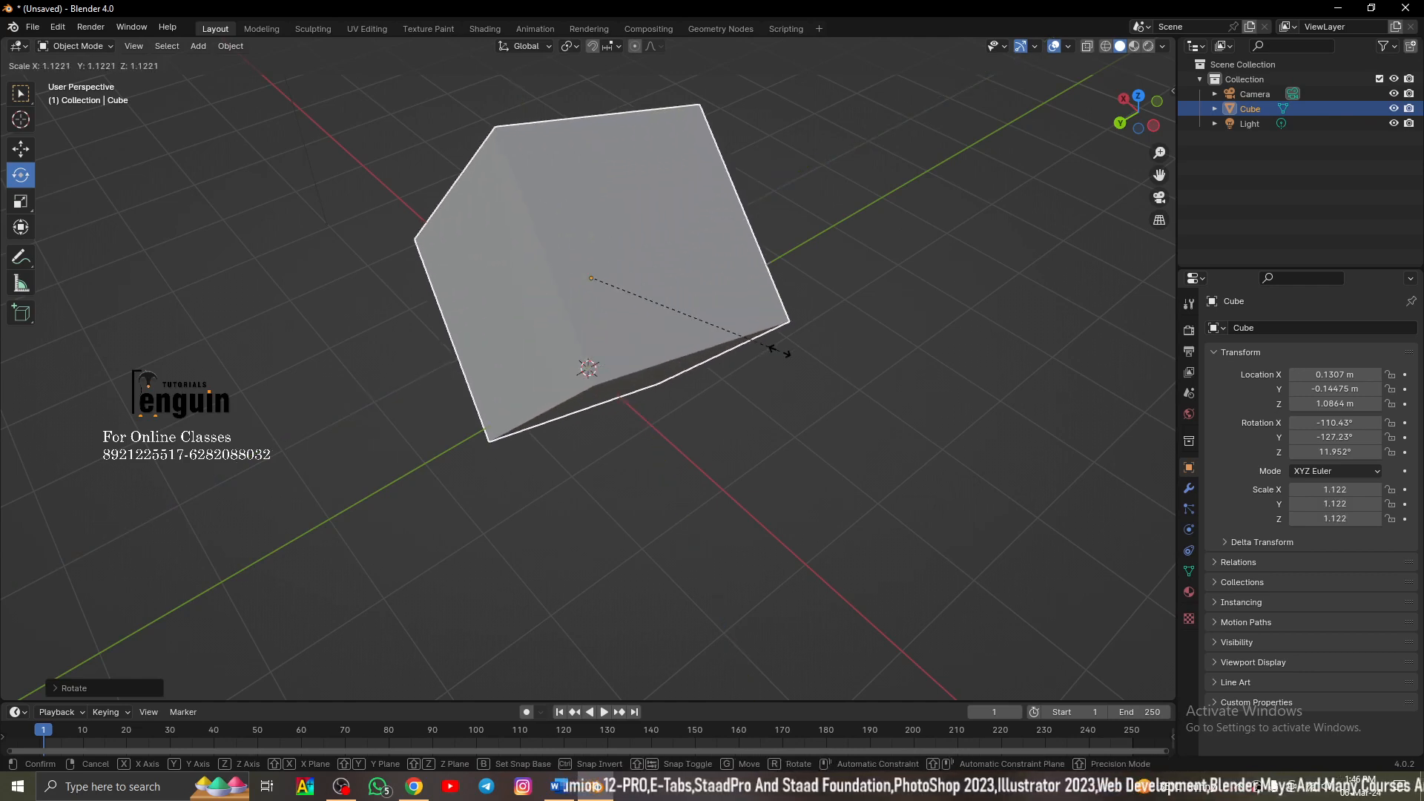
{"action": "key", "text": "y"}
{"action": "key", "text": "y"}
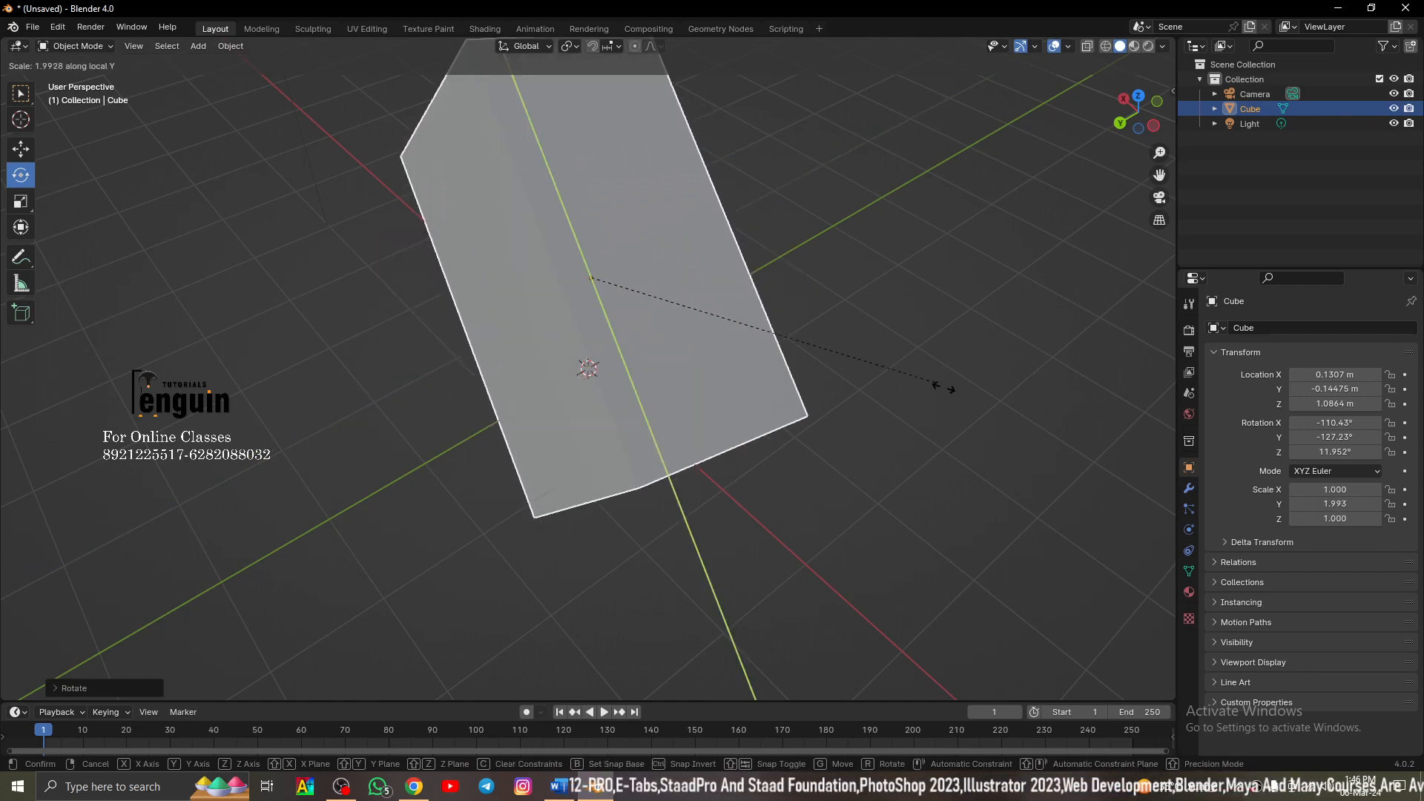
{"action": "key", "text": "y"}
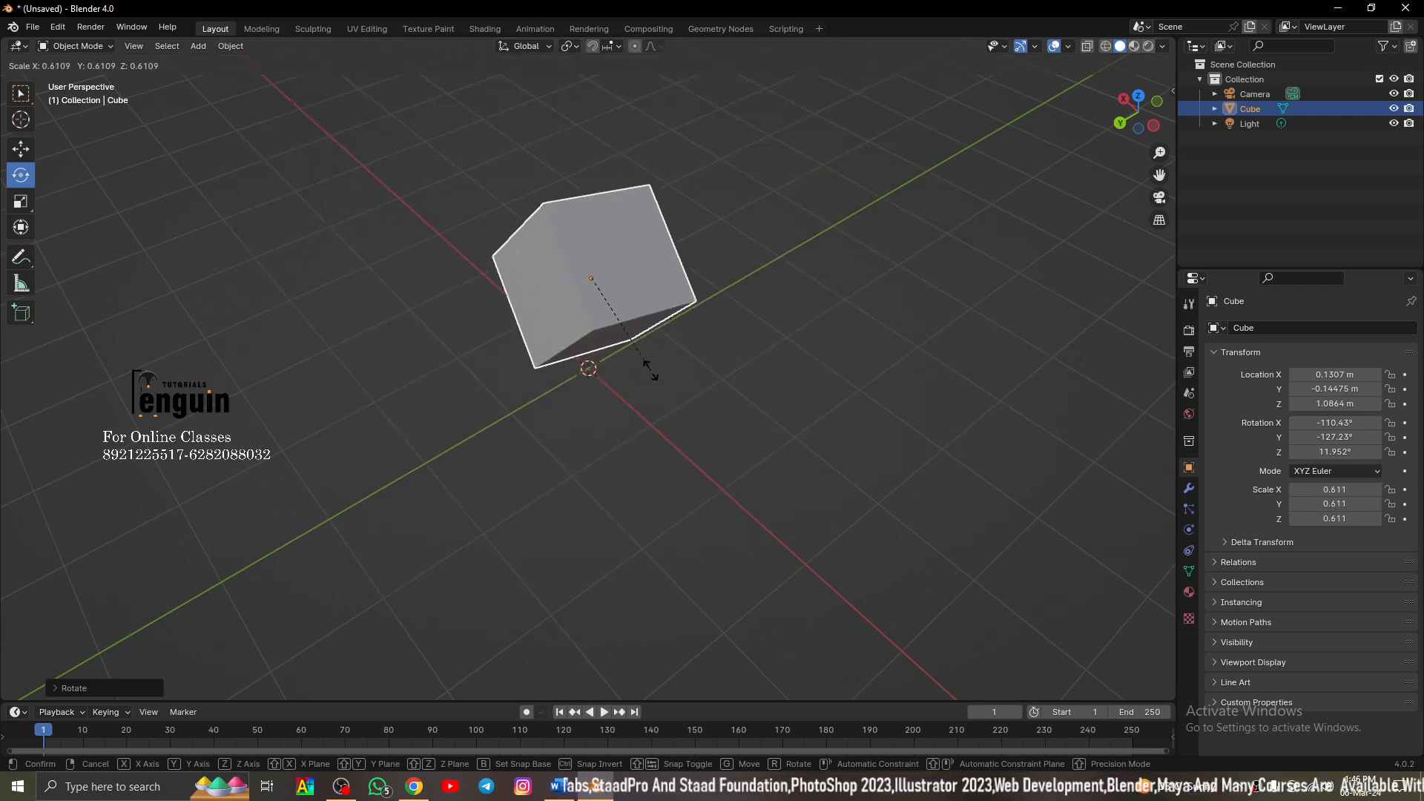
{"action": "key", "text": "x"}
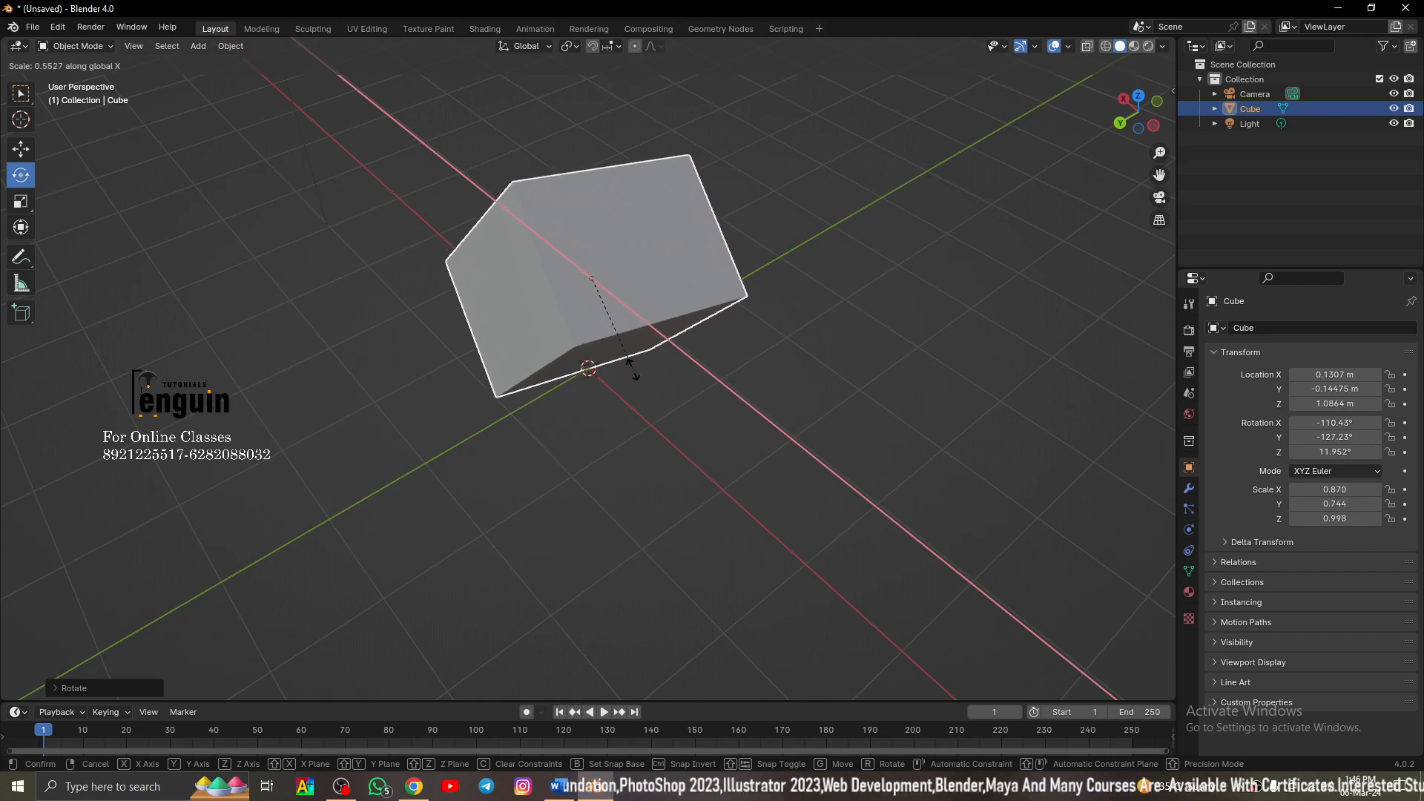
{"action": "key", "text": "Escape"}
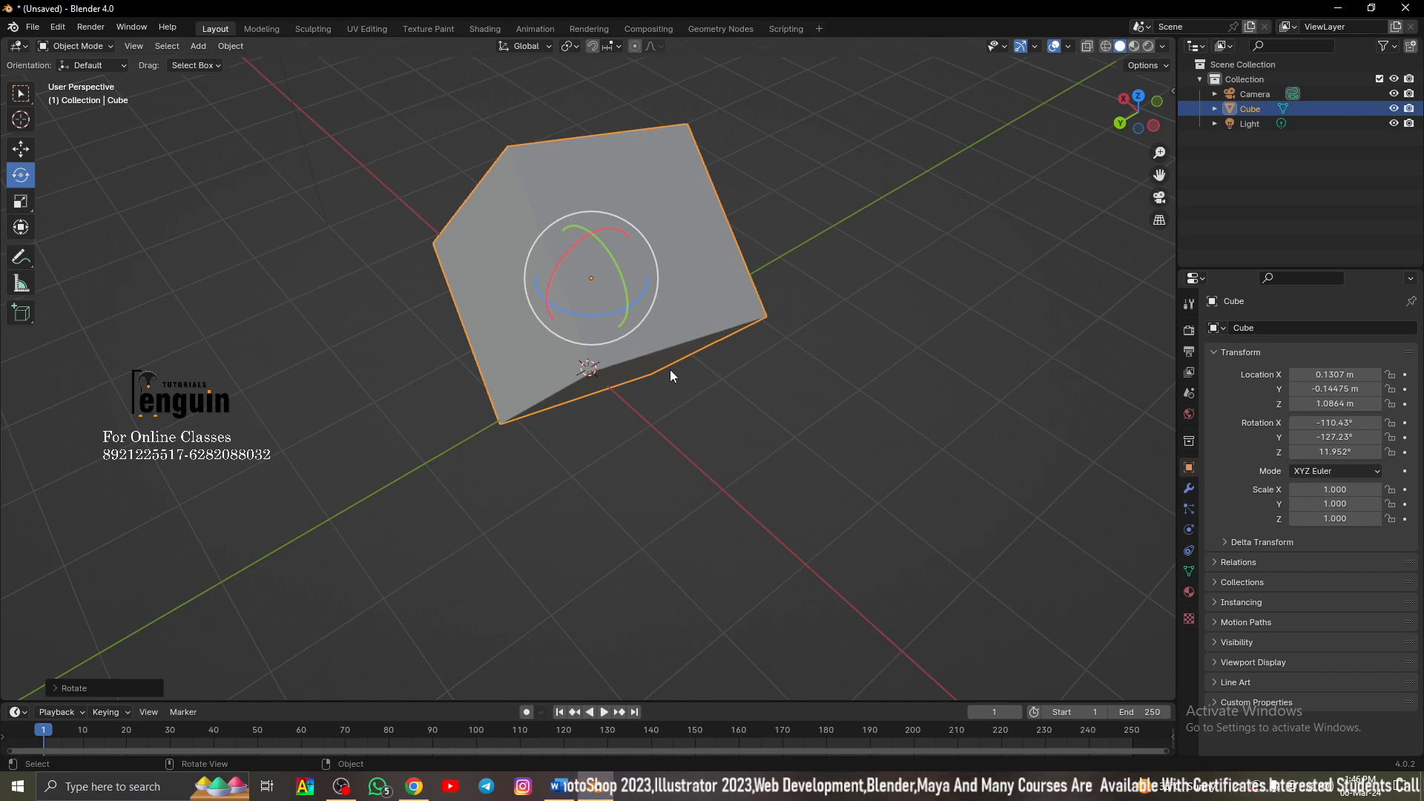
Step: Try to scale the cube uniformly, along the global X axis, and within the global XZ plane with Y excluded
{"action": "key", "text": "s"}
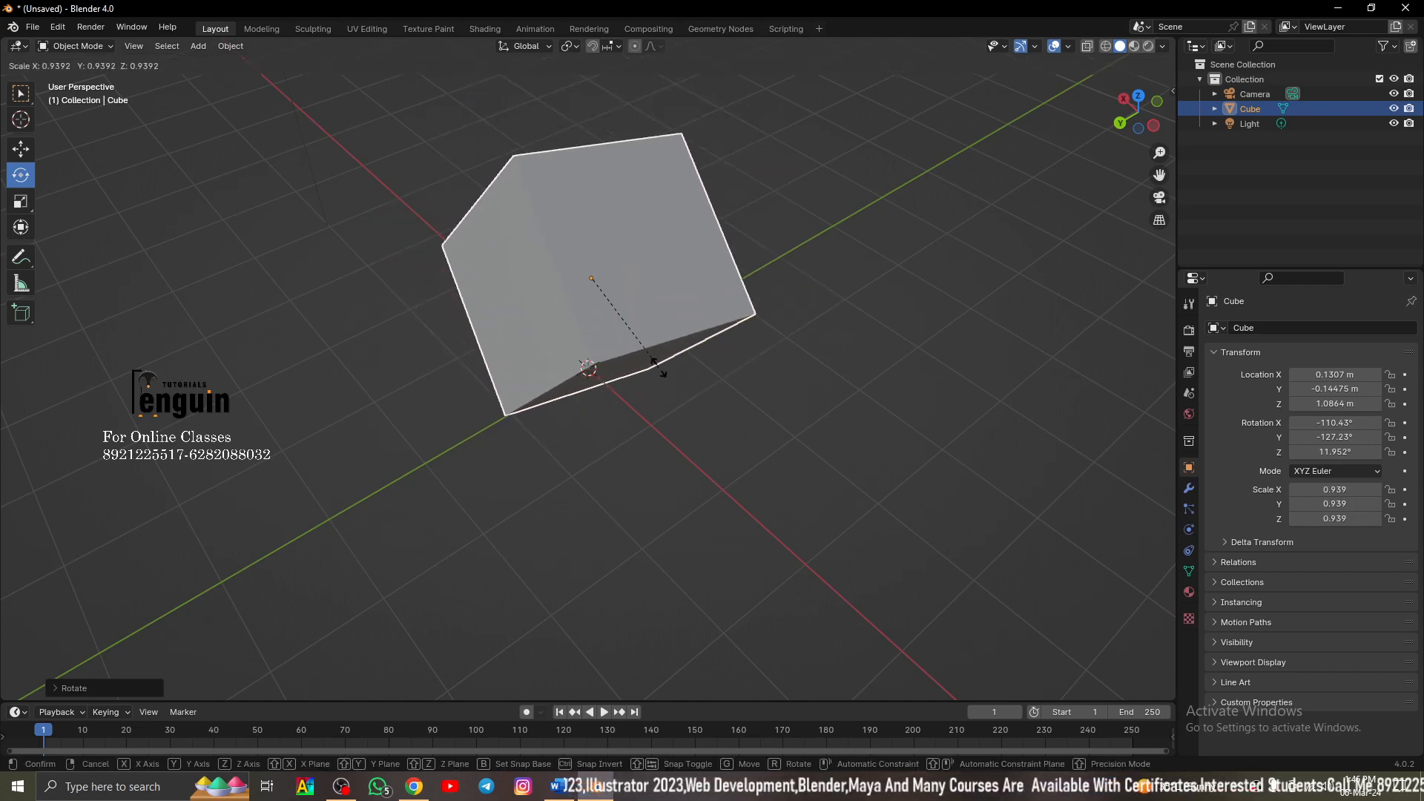
{"action": "key", "text": "x"}
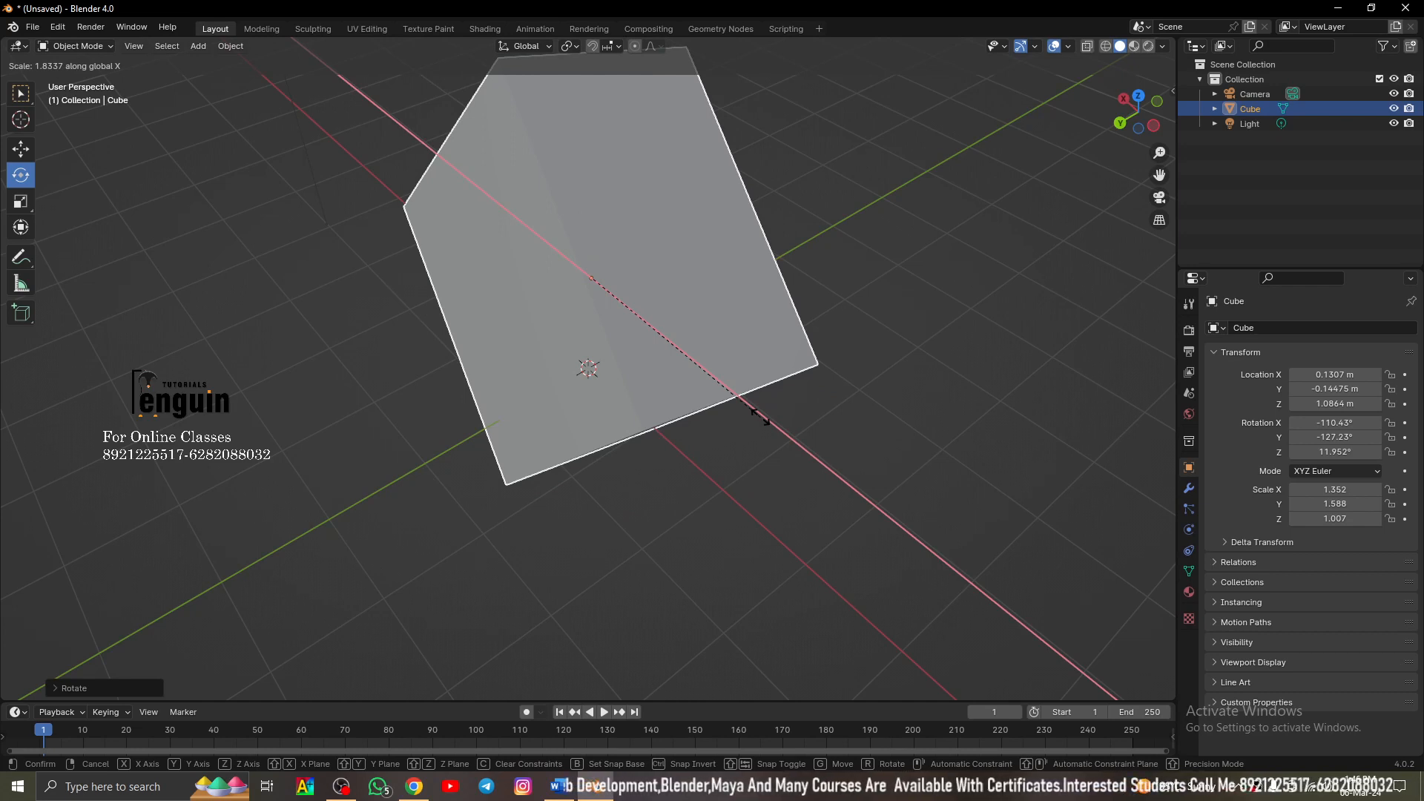
{"action": "key", "text": "shift+y"}
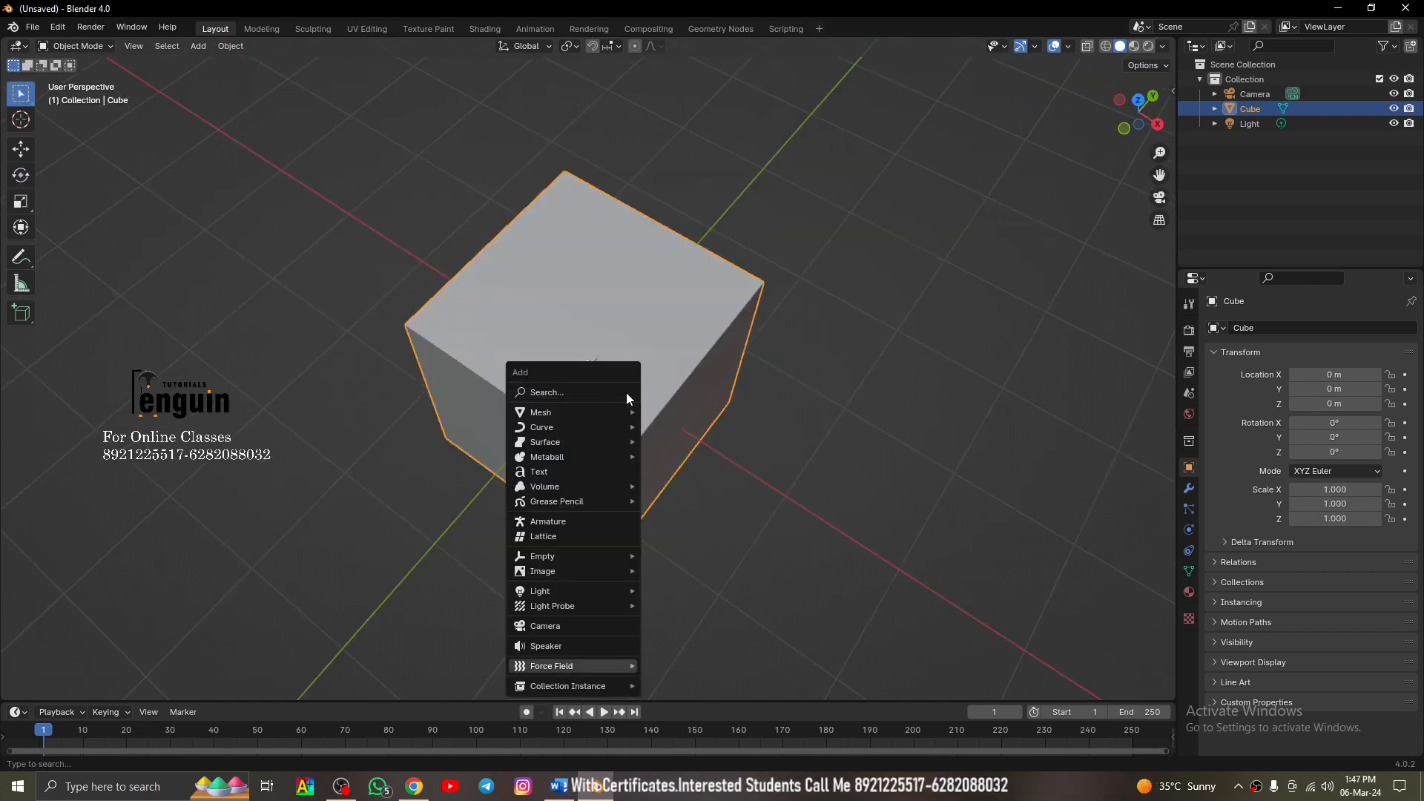
Step: Move the default cube freely away from the world origin, to about X -0.20 m, Y 1.64 m and Z 1.11 m
{"action": "key", "text": "Escape"}
{"action": "scroll", "coordinate": [660, 408], "scroll_direction": "up", "scroll_amount": 3}
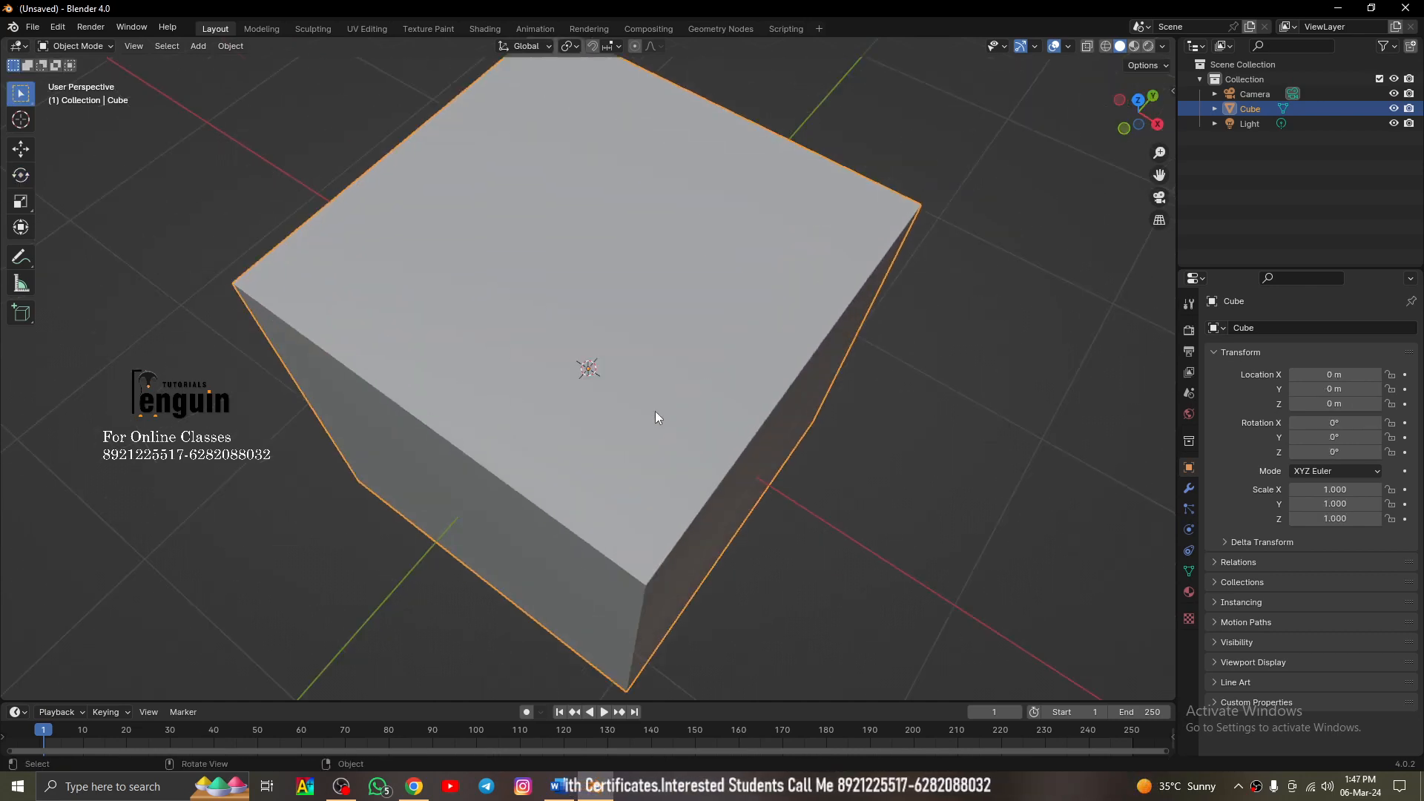
{"action": "middle_click_drag", "start_coordinate": [656, 411], "coordinate": [623, 417]}
{"action": "scroll", "coordinate": [566, 410], "scroll_direction": "down", "scroll_amount": 3}
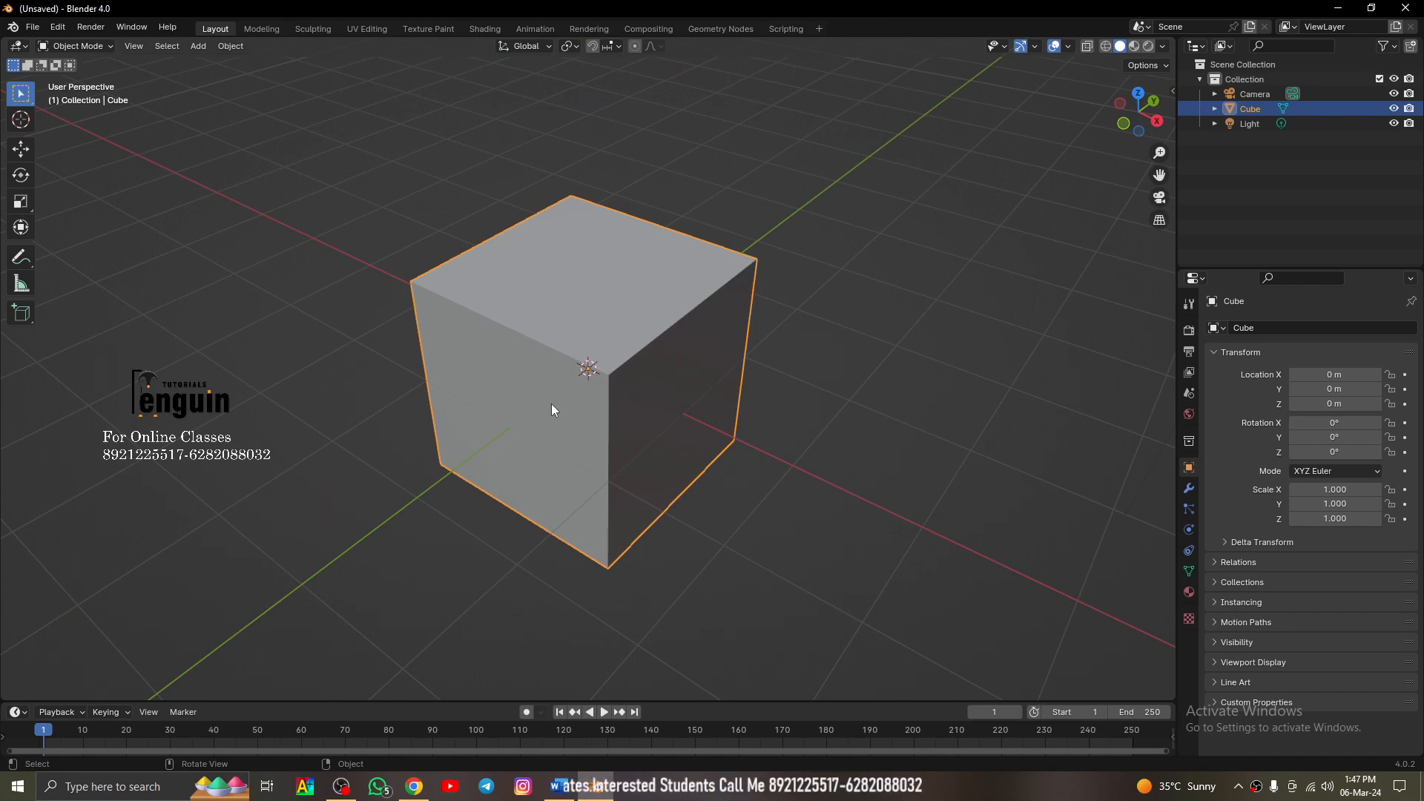
{"action": "scroll", "coordinate": [432, 404], "scroll_direction": "down", "scroll_amount": 2}
{"action": "middle_click_drag", "start_coordinate": [433, 404], "coordinate": [573, 394]}
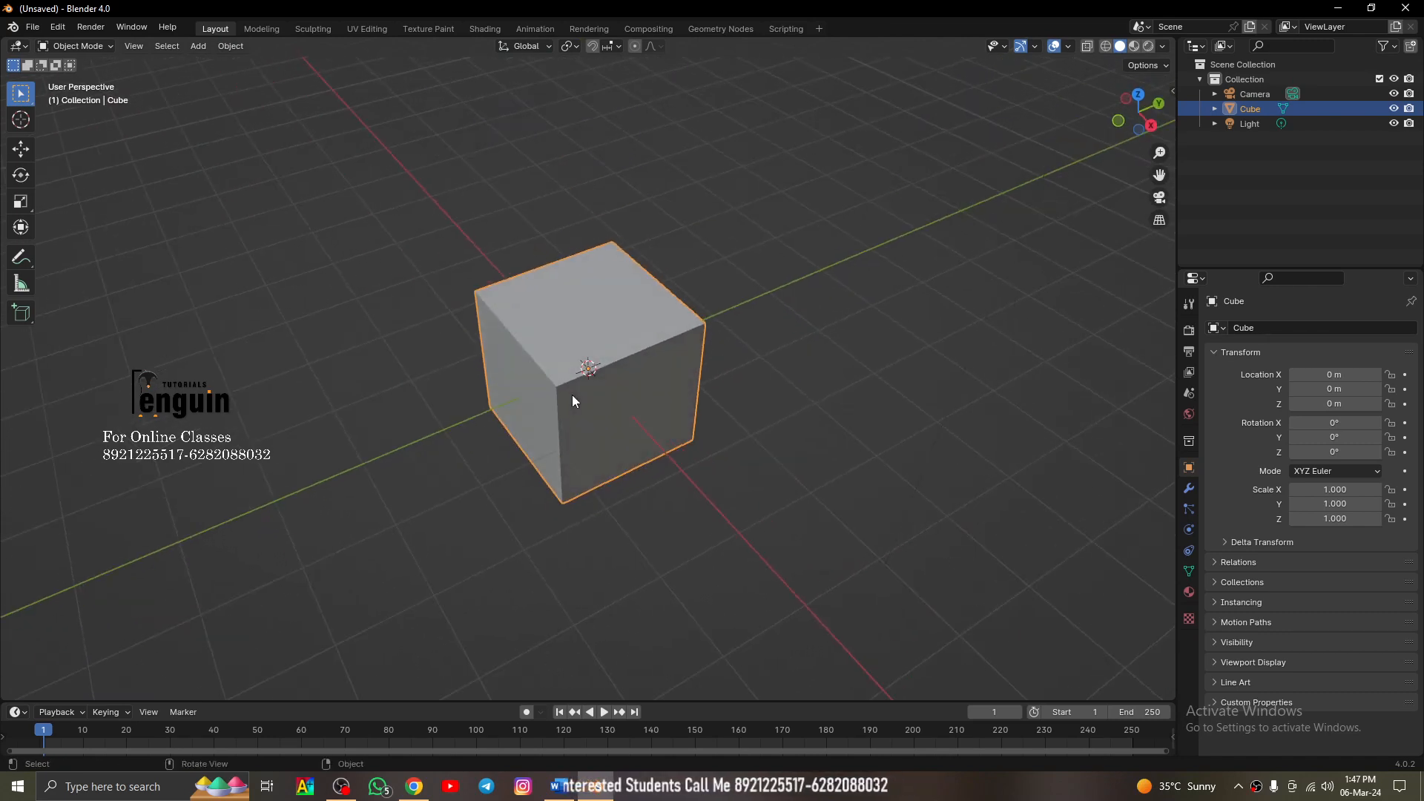
{"action": "key", "text": "g"}
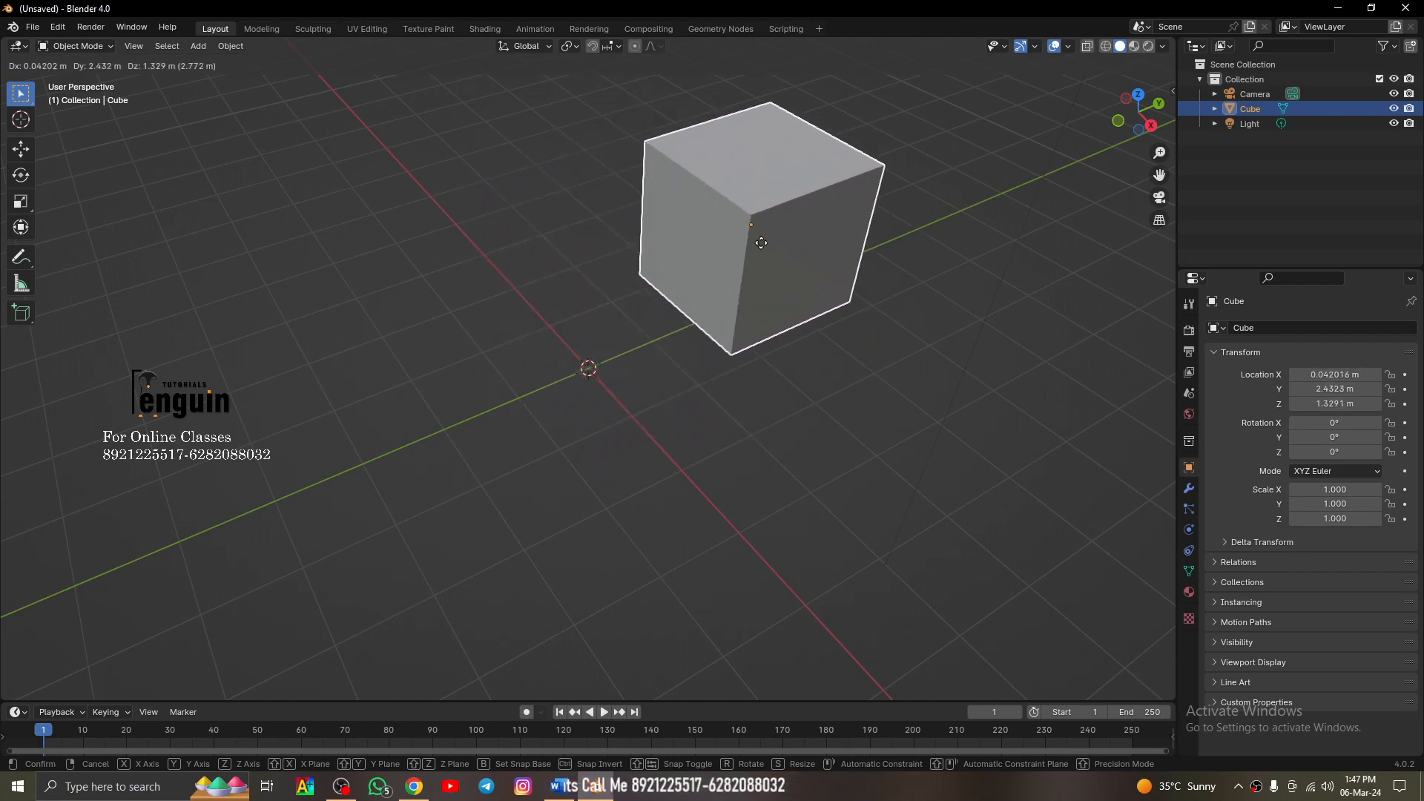
{"action": "left_click", "coordinate": [700, 272]}
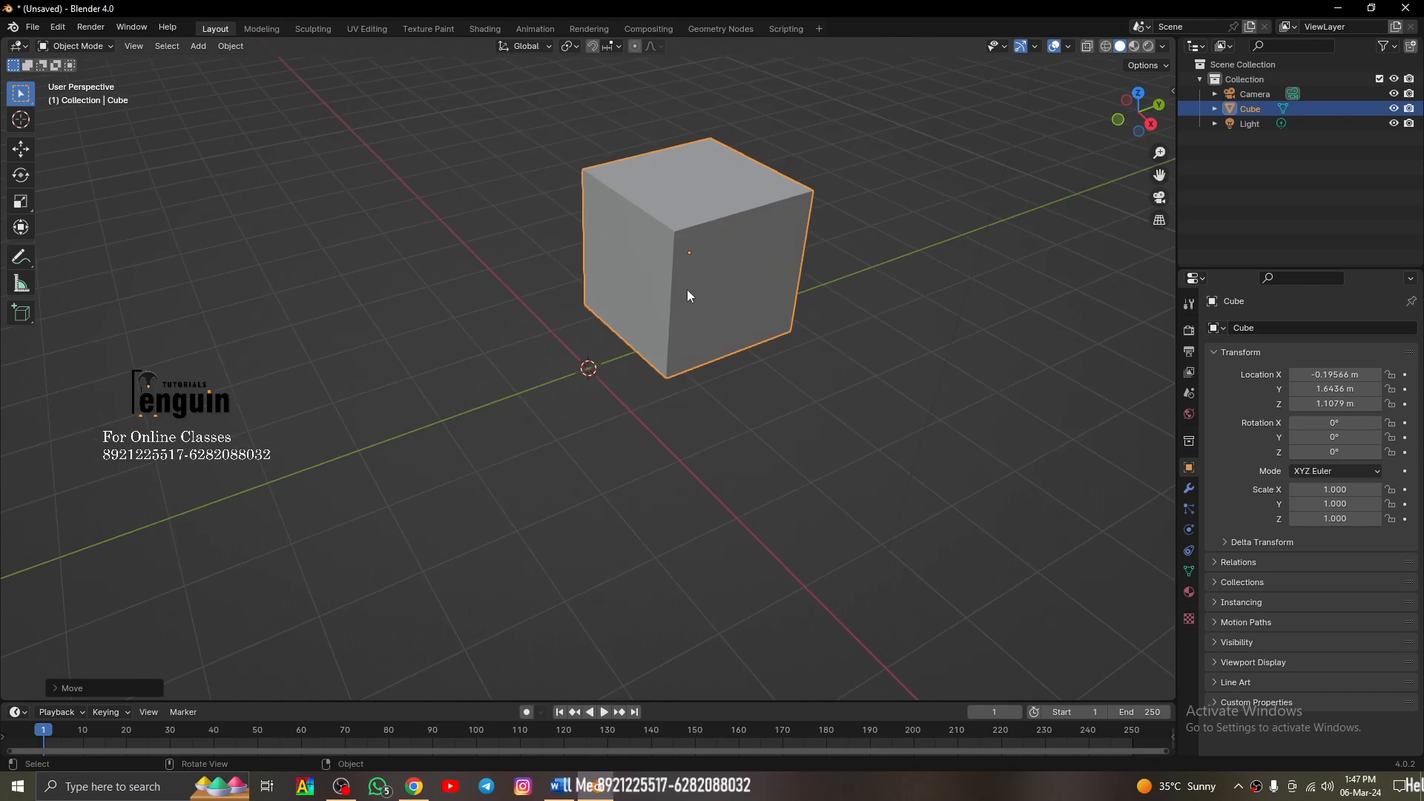
Step: Move the cube freely back towards the origin, to about X -0.50 m, Y 0.33 m and Z 0.58 m
{"action": "key", "text": "g"}
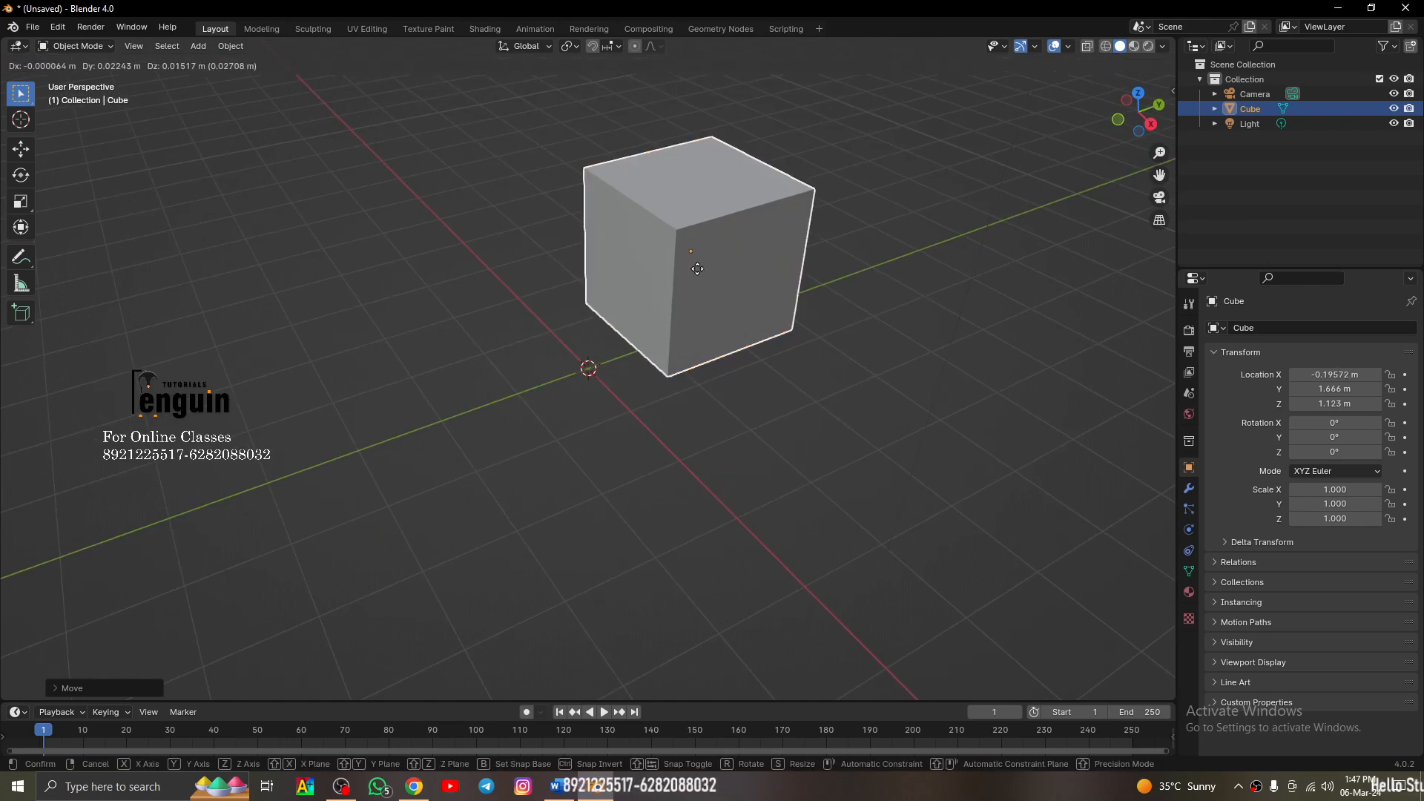
{"action": "left_click", "coordinate": [644, 307]}
{"action": "key", "text": "g"}
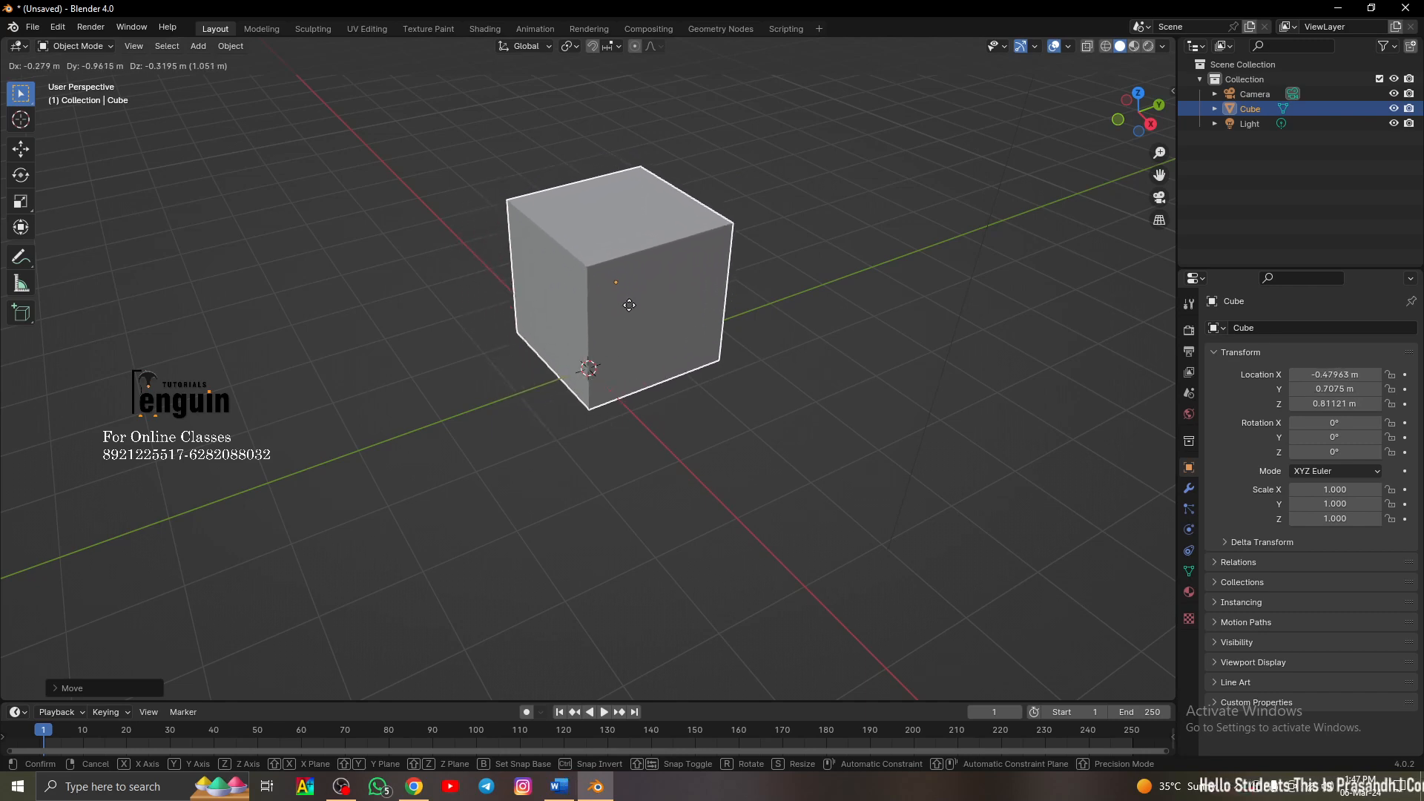
{"action": "left_click", "coordinate": [603, 327]}
{"action": "middle_click_drag", "start_coordinate": [603, 327], "coordinate": [581, 363]}
{"action": "scroll", "coordinate": [598, 322], "scroll_direction": "up", "scroll_amount": 6}
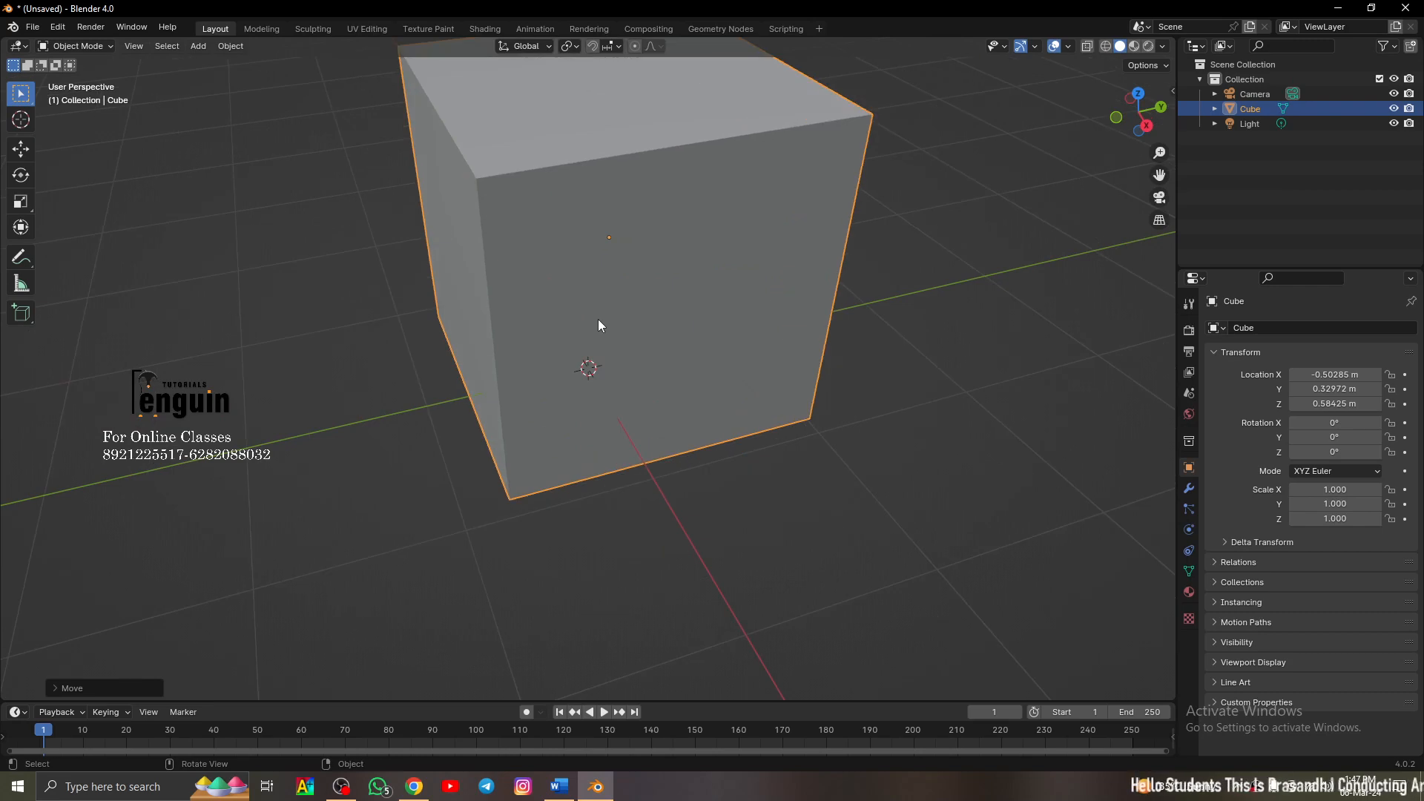
Step: Reselect the cube and activate the Rotate tool from the quick tool list
{"action": "key", "text": "shift+a"}
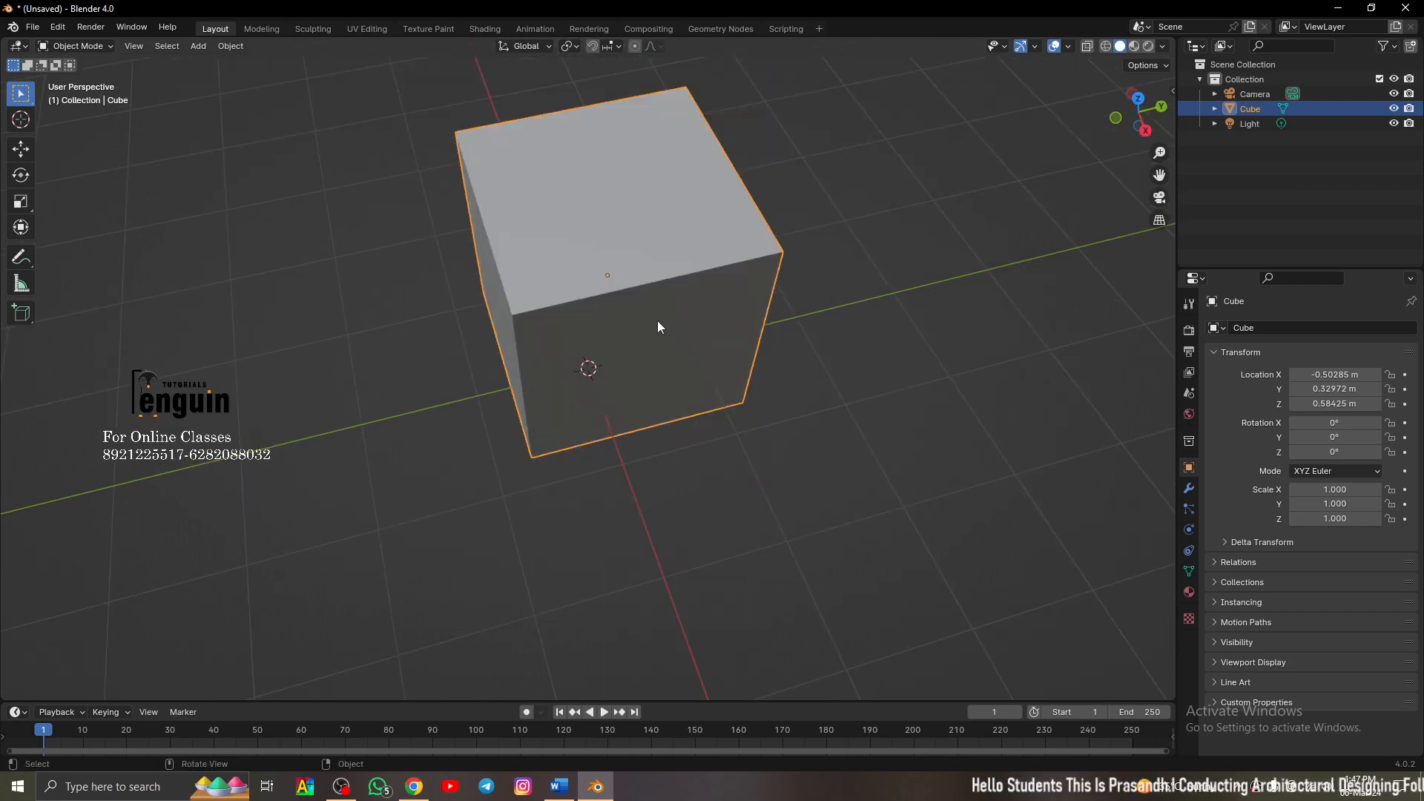
{"action": "scroll", "coordinate": [608, 336], "scroll_direction": "up", "scroll_amount": 3}
{"action": "scroll", "coordinate": [602, 348], "scroll_direction": "down", "scroll_amount": 3}
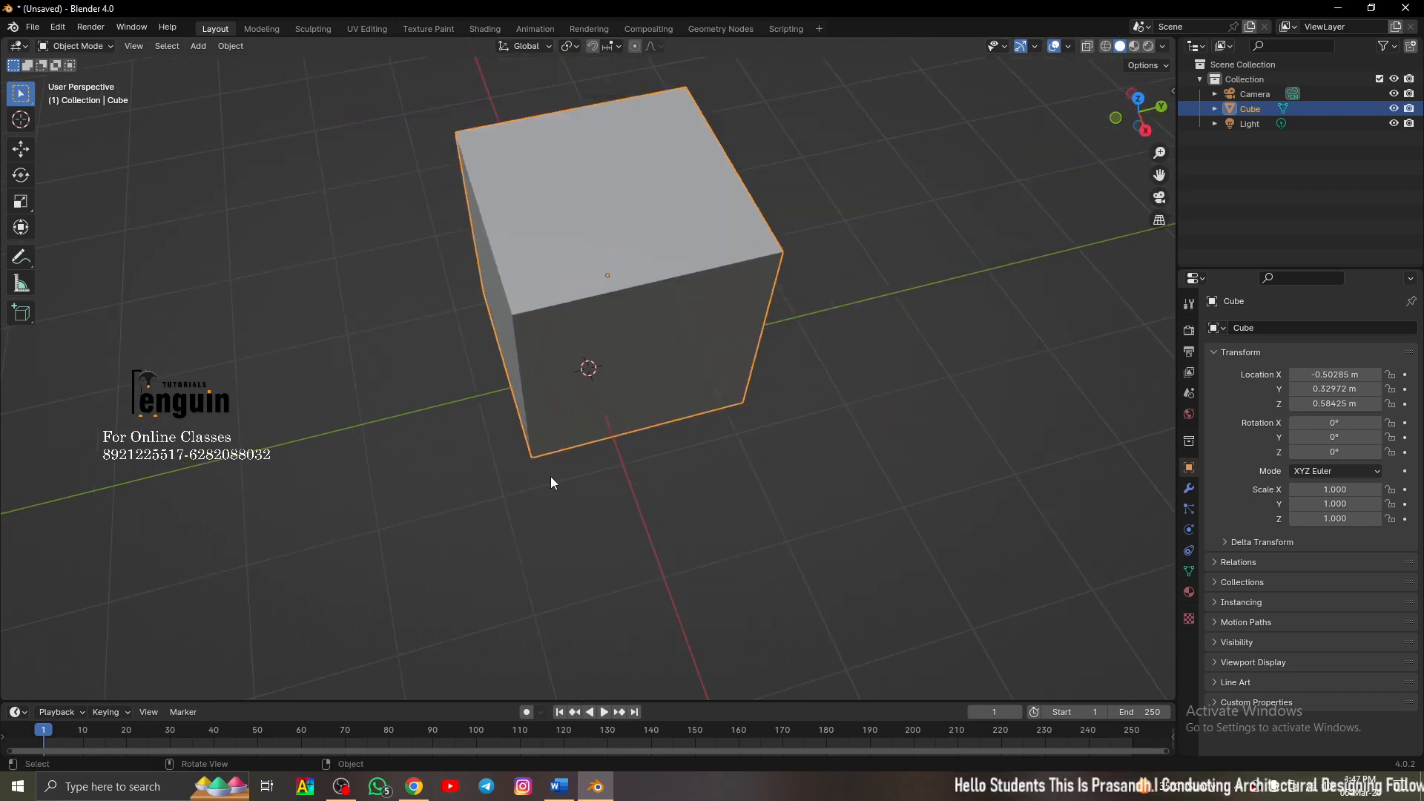
{"action": "middle_click_drag", "start_coordinate": [550, 483], "coordinate": [652, 388]}
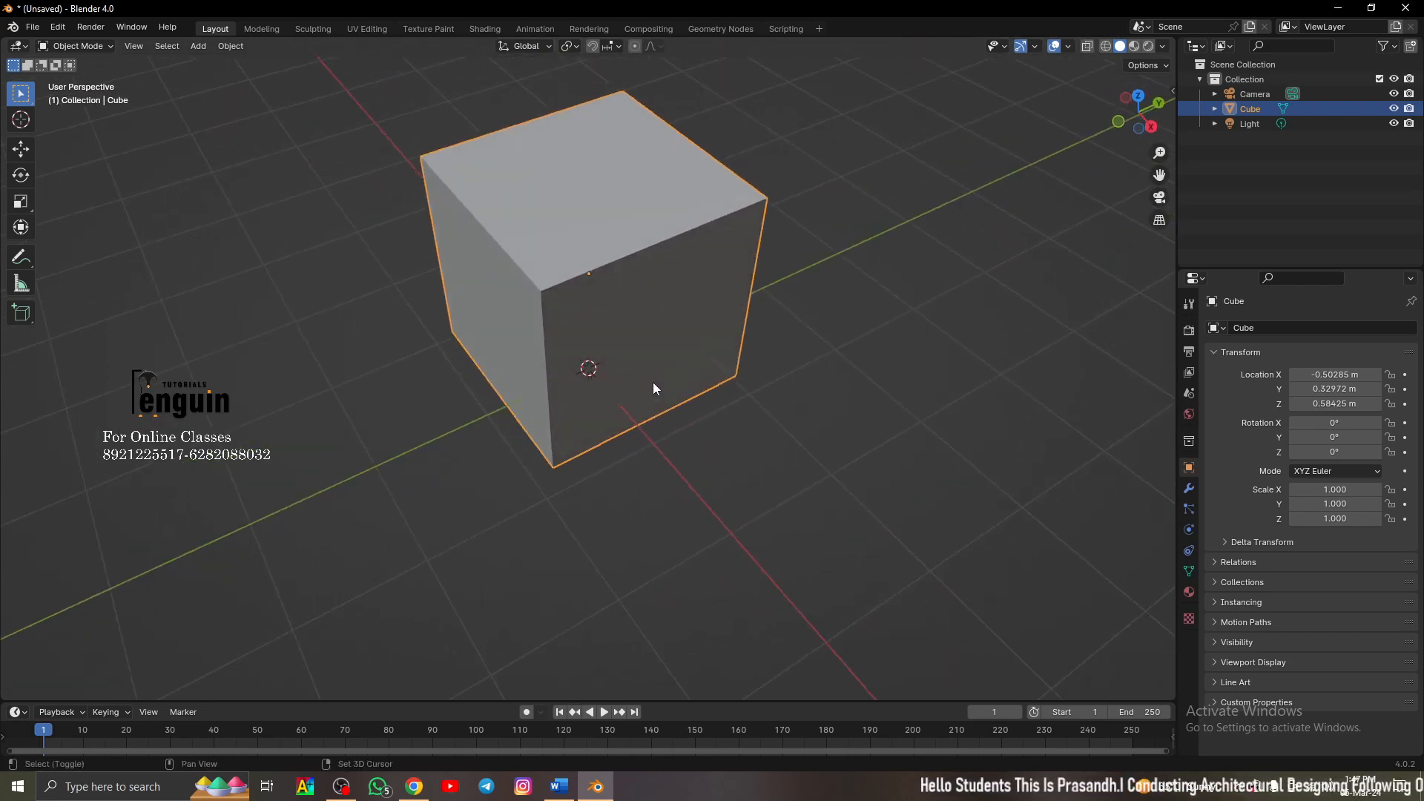
{"action": "left_click", "coordinate": [861, 389]}
{"action": "left_click", "coordinate": [672, 307]}
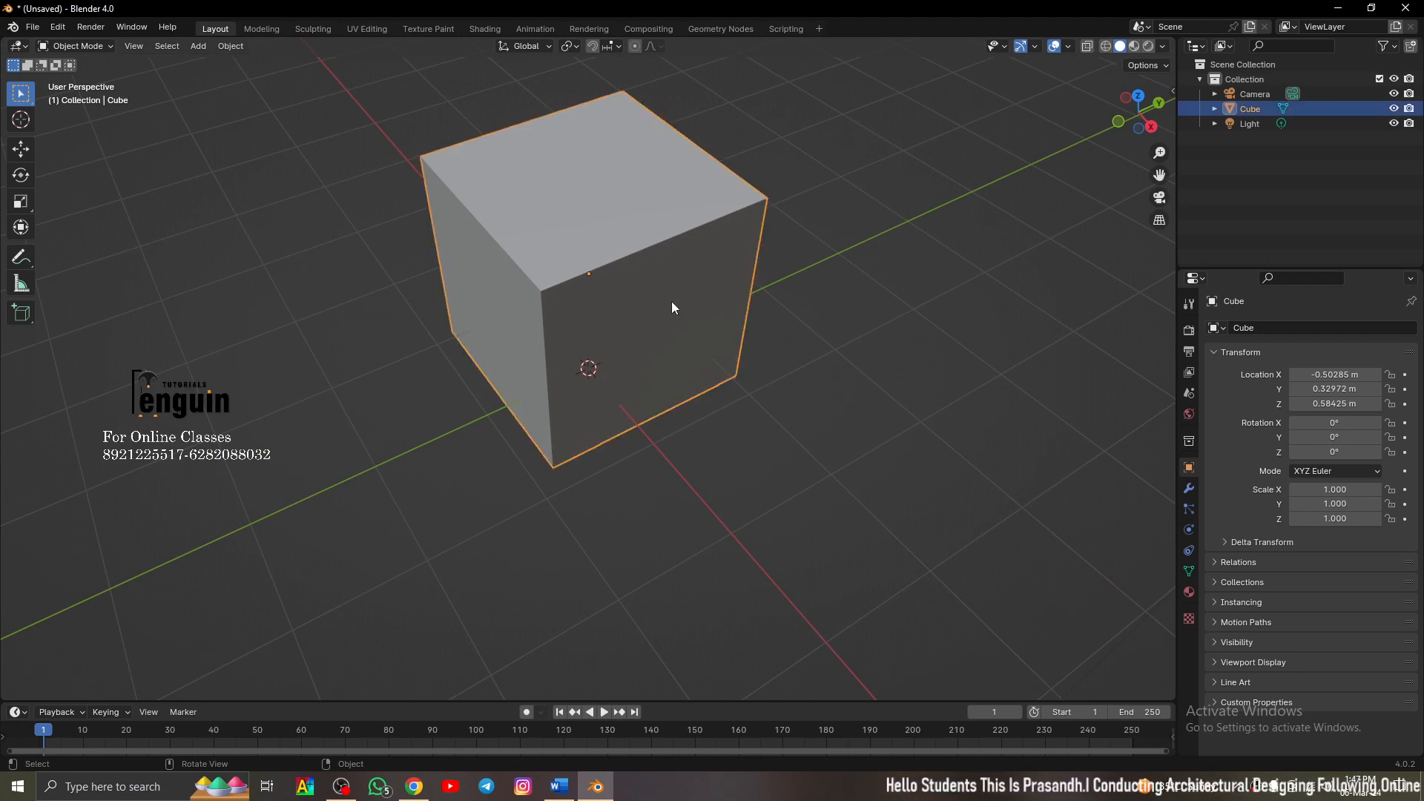
{"action": "key", "text": "shift+space"}
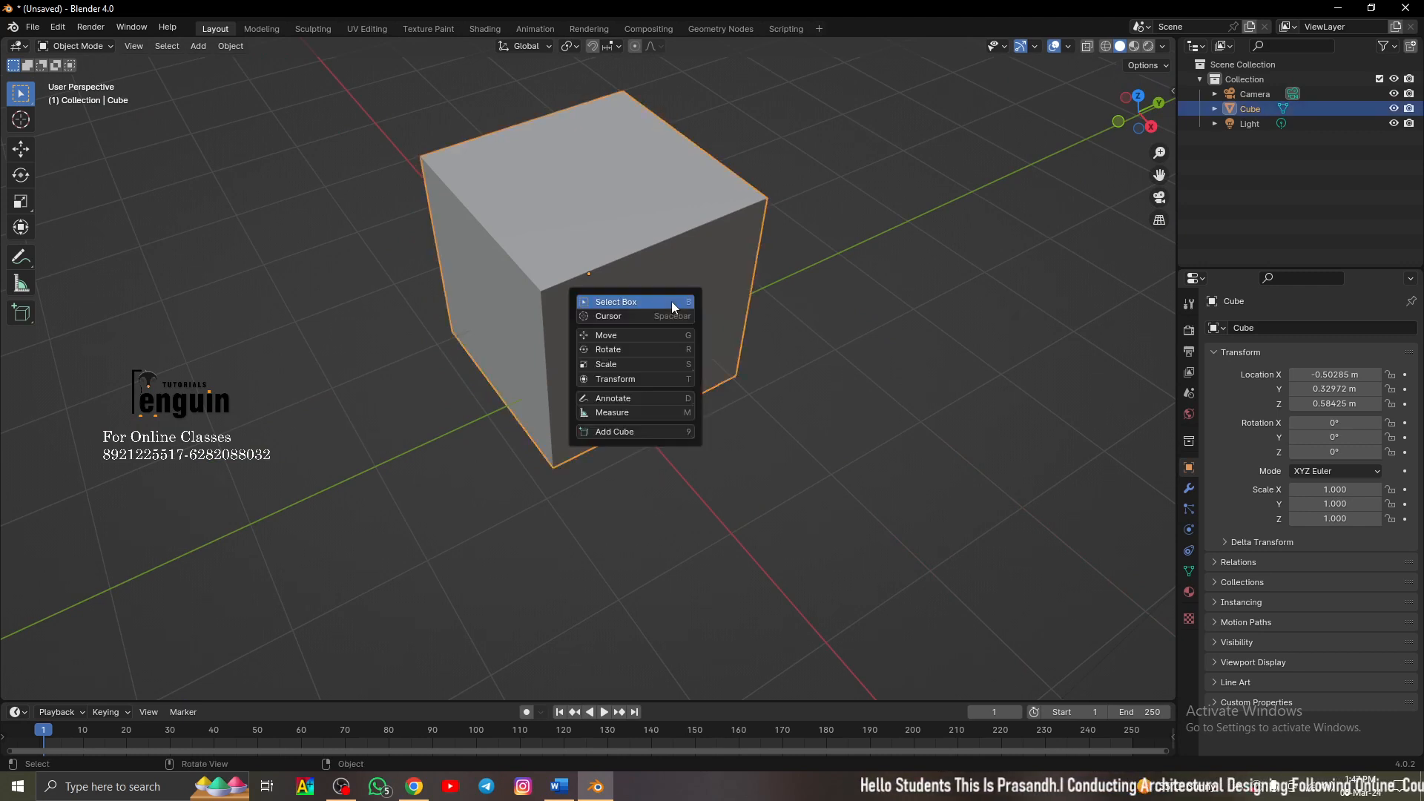
{"action": "left_click", "coordinate": [624, 352]}
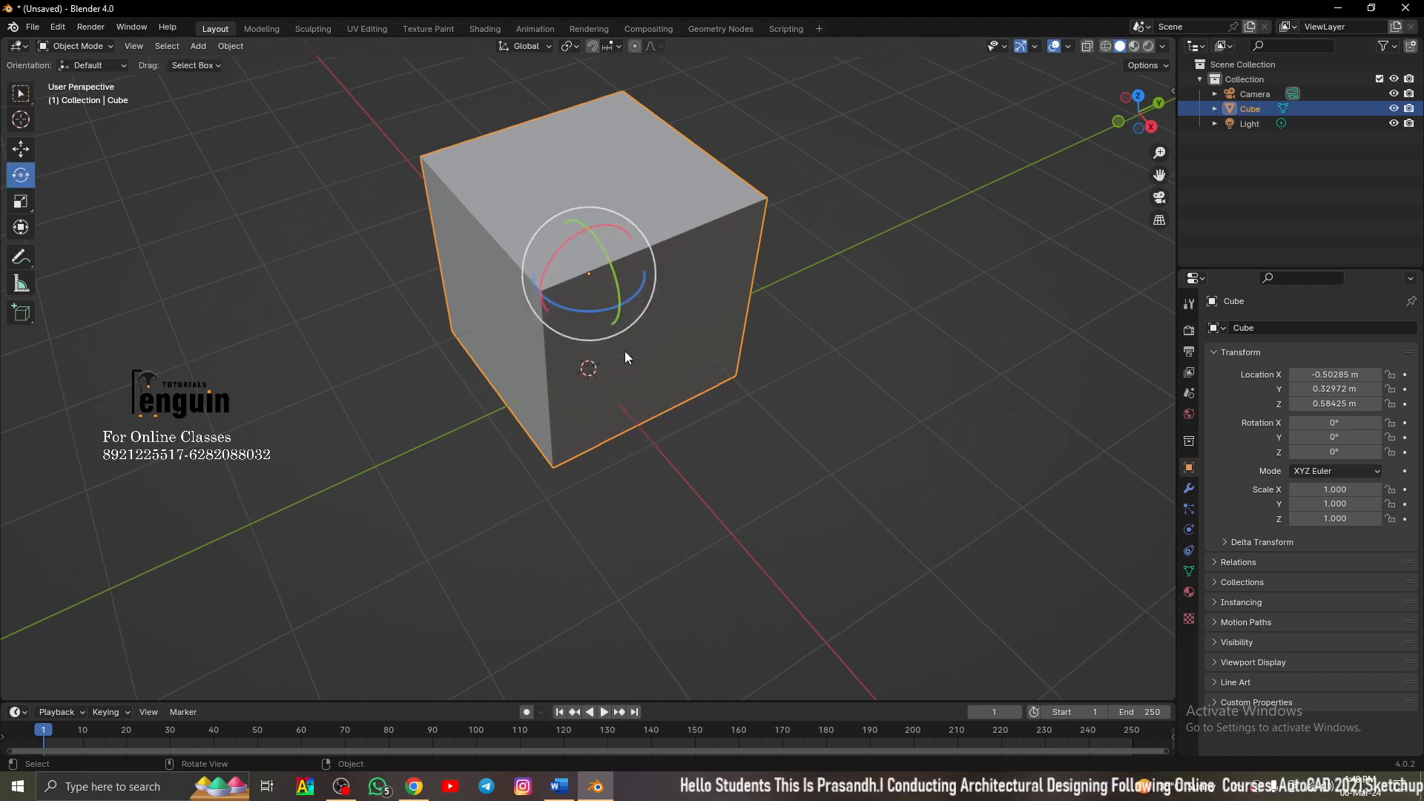
Step: Switch to the Scale tool from the quick tool list and scale the cube uniformly to about 1.087
{"action": "key", "text": "shift+space"}
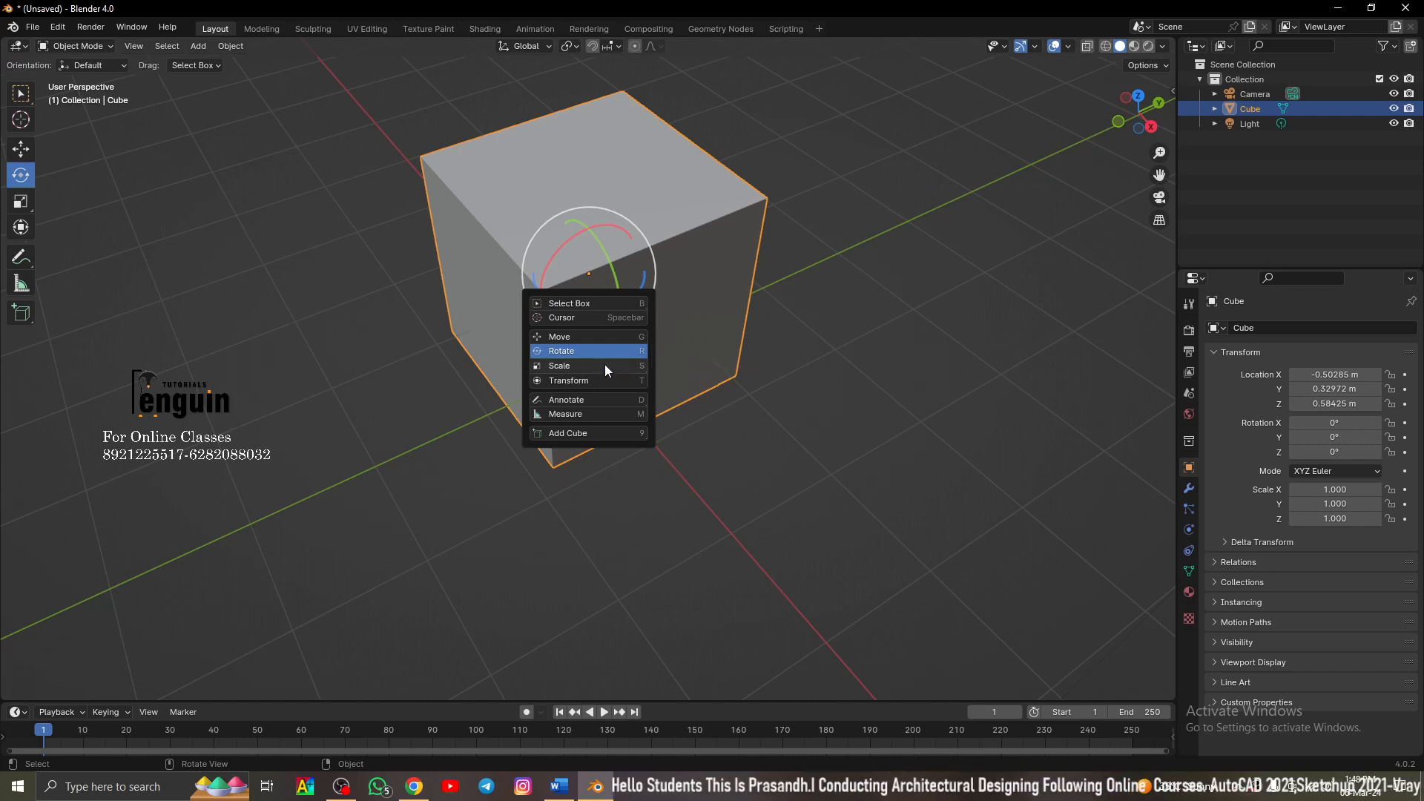
{"action": "left_click", "coordinate": [603, 366]}
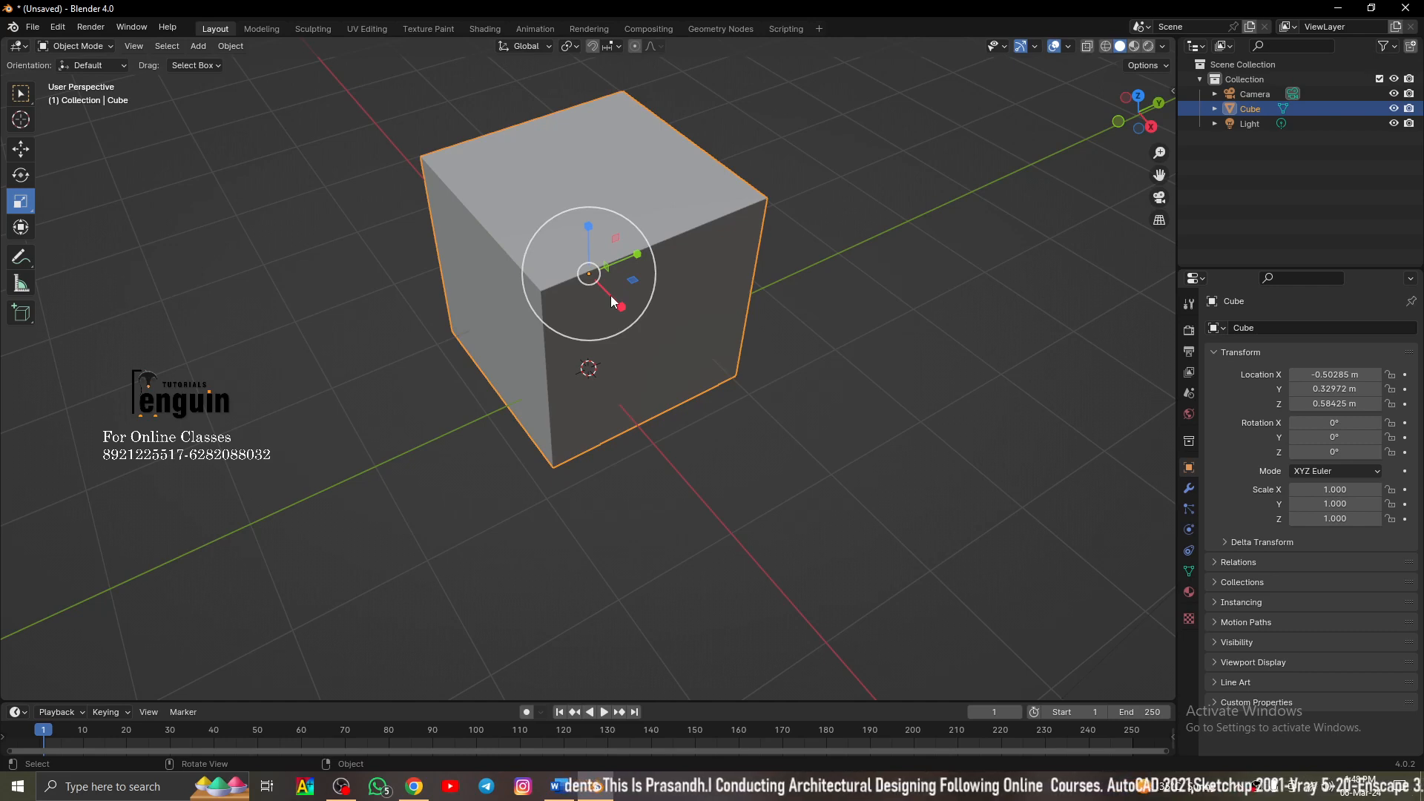
{"action": "key", "text": "s"}
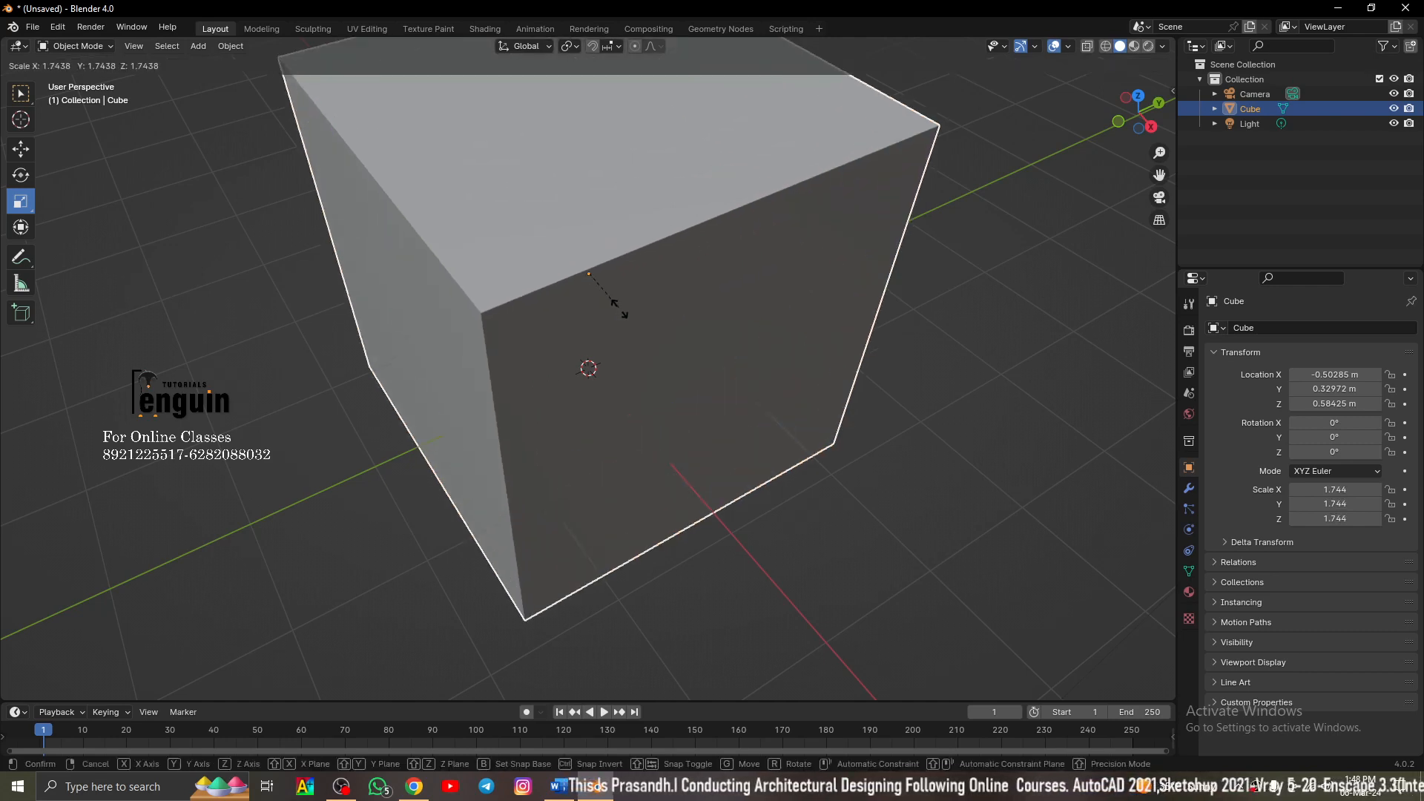
{"action": "left_click", "coordinate": [608, 290]}
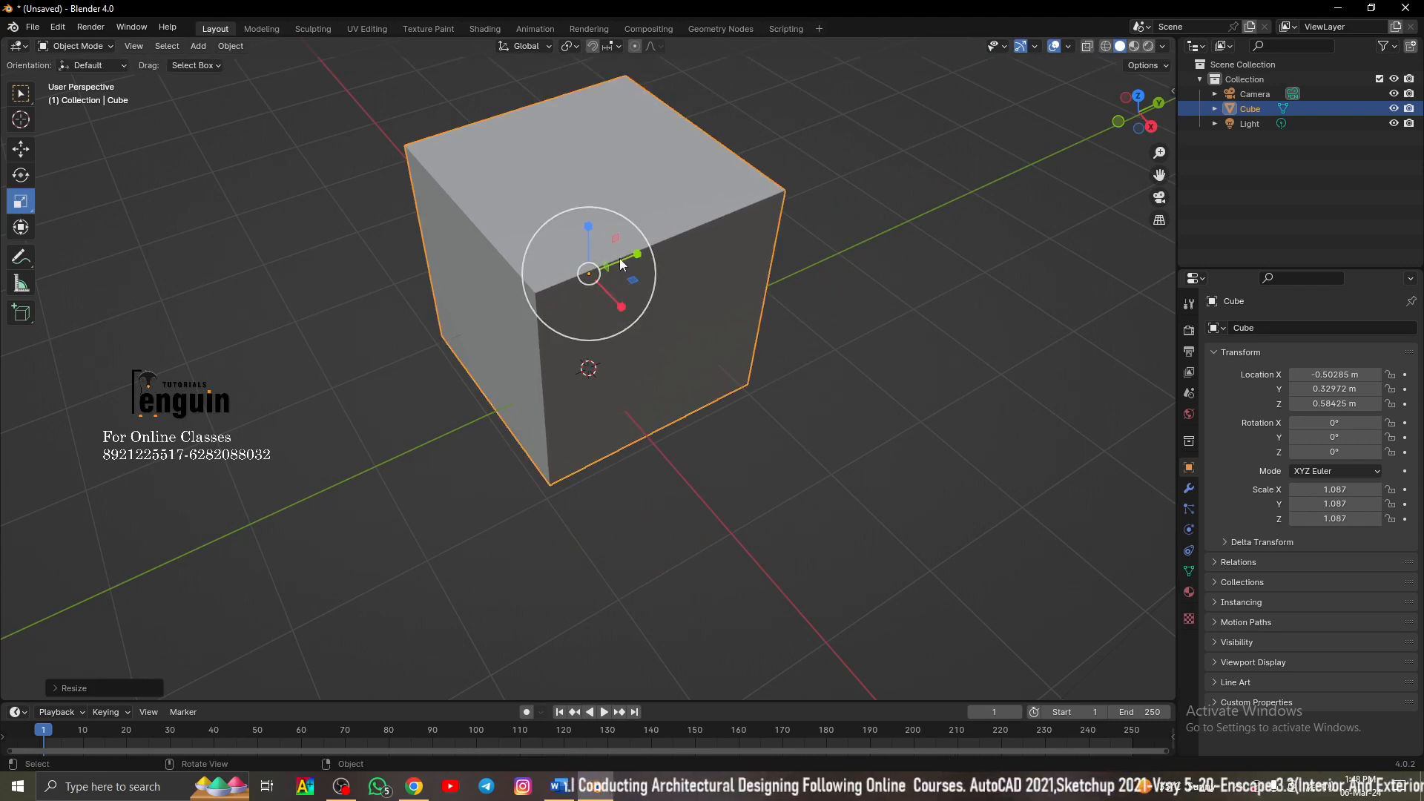
Step: Scale the cube into a flat slab with the gizmo's axis handles, to about X 3.491, Y 3.842 and Z 0.482
{"action": "left_click_drag", "start_coordinate": [625, 260], "coordinate": [728, 243]}
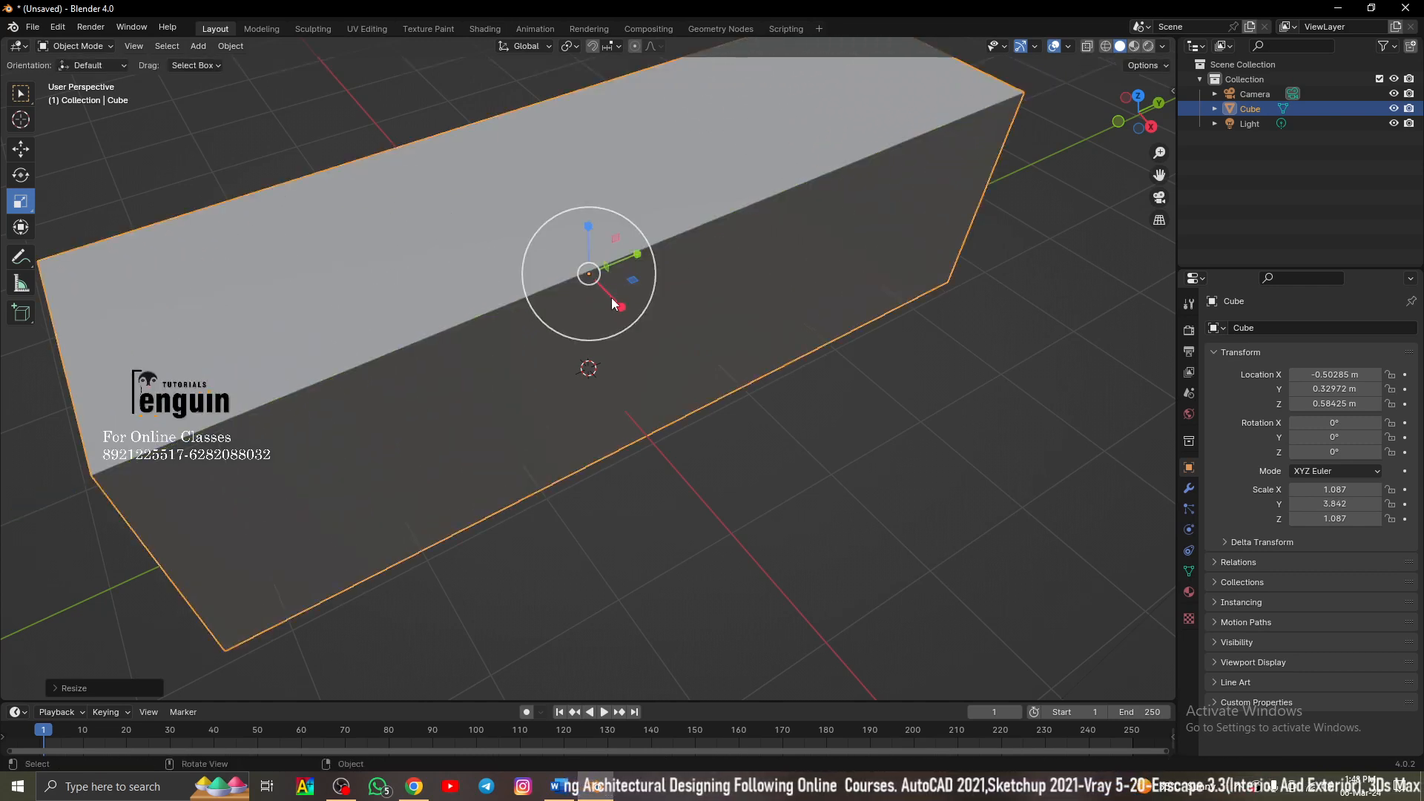
{"action": "left_click_drag", "start_coordinate": [619, 303], "coordinate": [672, 359]}
{"action": "scroll", "coordinate": [613, 387], "scroll_direction": "down", "scroll_amount": 3}
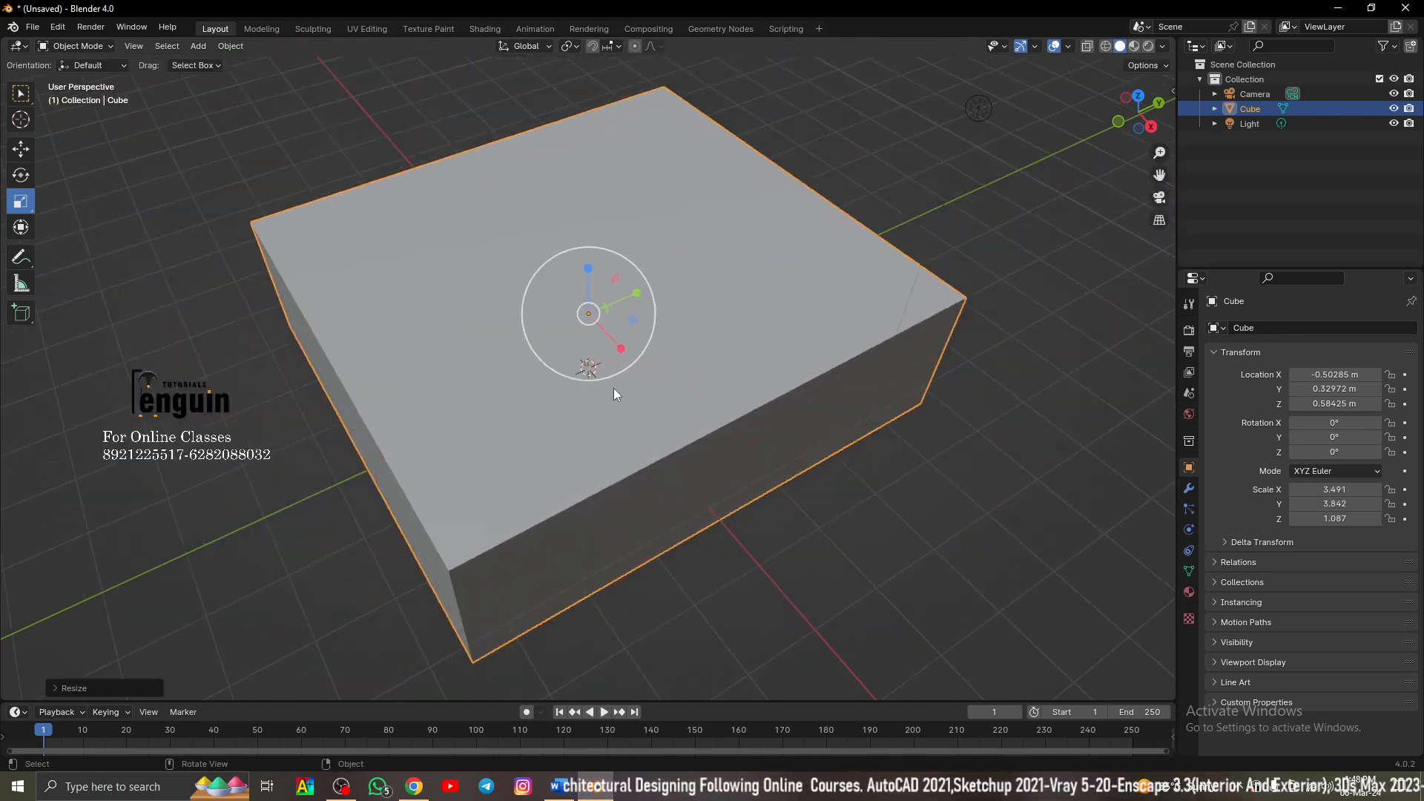
{"action": "middle_click_drag", "start_coordinate": [611, 386], "coordinate": [642, 339]}
{"action": "mouse_move", "coordinate": [577, 278]}
{"action": "left_mouse_down"}
{"action": "mouse_move", "coordinate": [578, 256]}
{"action": "mouse_move", "coordinate": [577, 321]}
{"action": "mouse_move", "coordinate": [579, 302]}
{"action": "left_mouse_up"}
{"action": "middle_click_drag", "start_coordinate": [579, 302], "coordinate": [623, 362]}
{"action": "scroll", "coordinate": [591, 354], "scroll_direction": "up", "scroll_amount": 6}
{"action": "scroll", "coordinate": [586, 356], "scroll_direction": "down", "scroll_amount": 6}
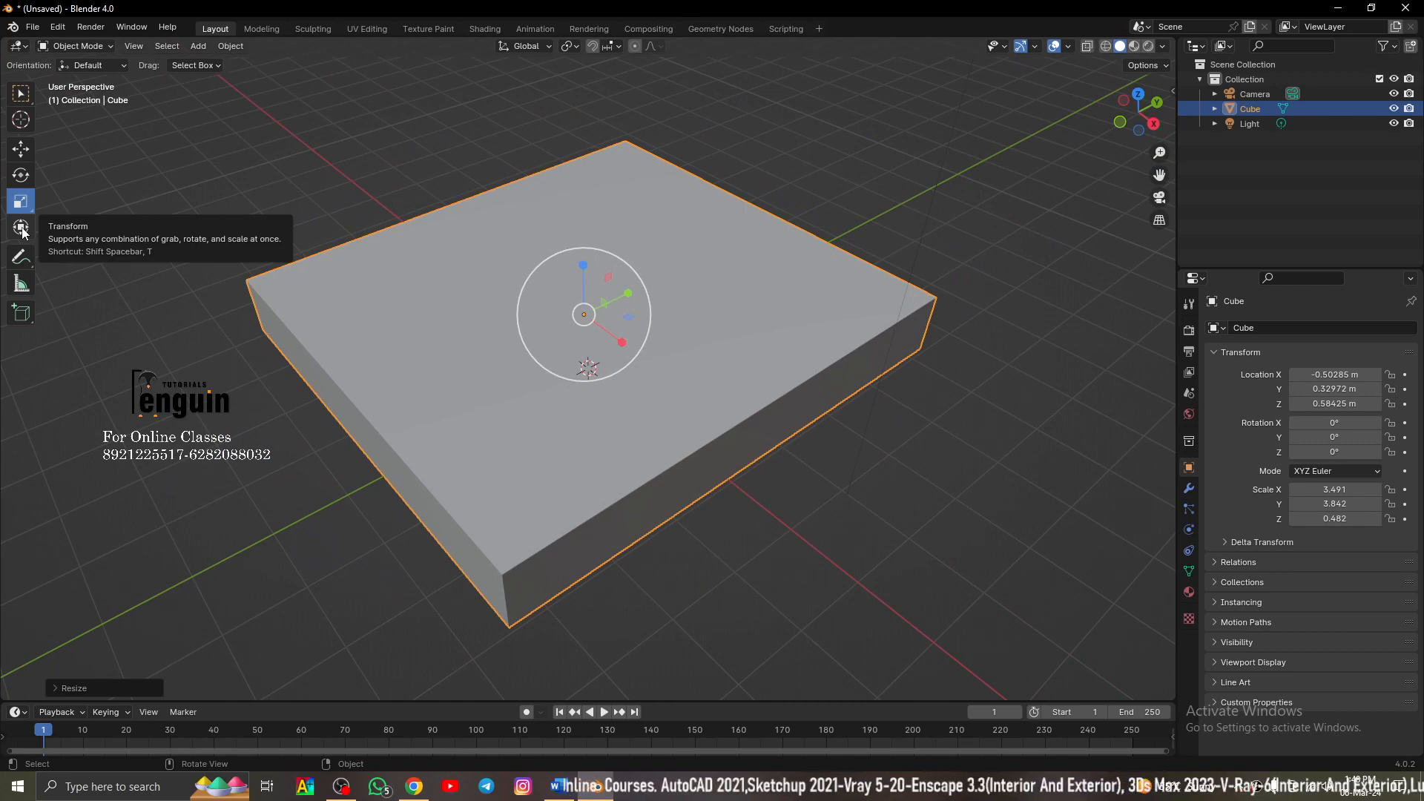
Step: With the Transform tool, raise the slab to Z about 1.64 m, rotate it to about -84° around Z, and rescale to about X 3.478, Y 2.281
{"action": "left_click", "coordinate": [21, 95]}
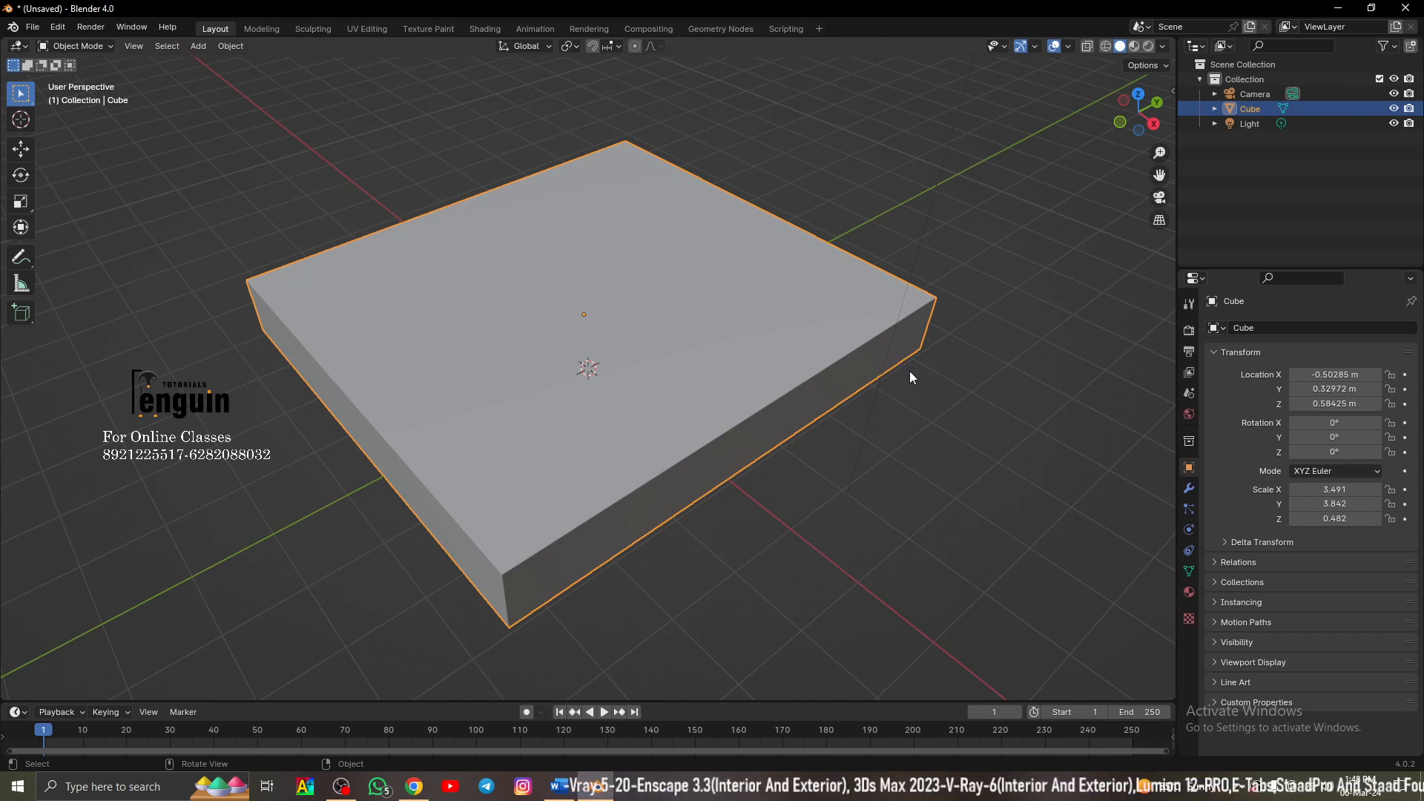
{"action": "left_click", "coordinate": [21, 227]}
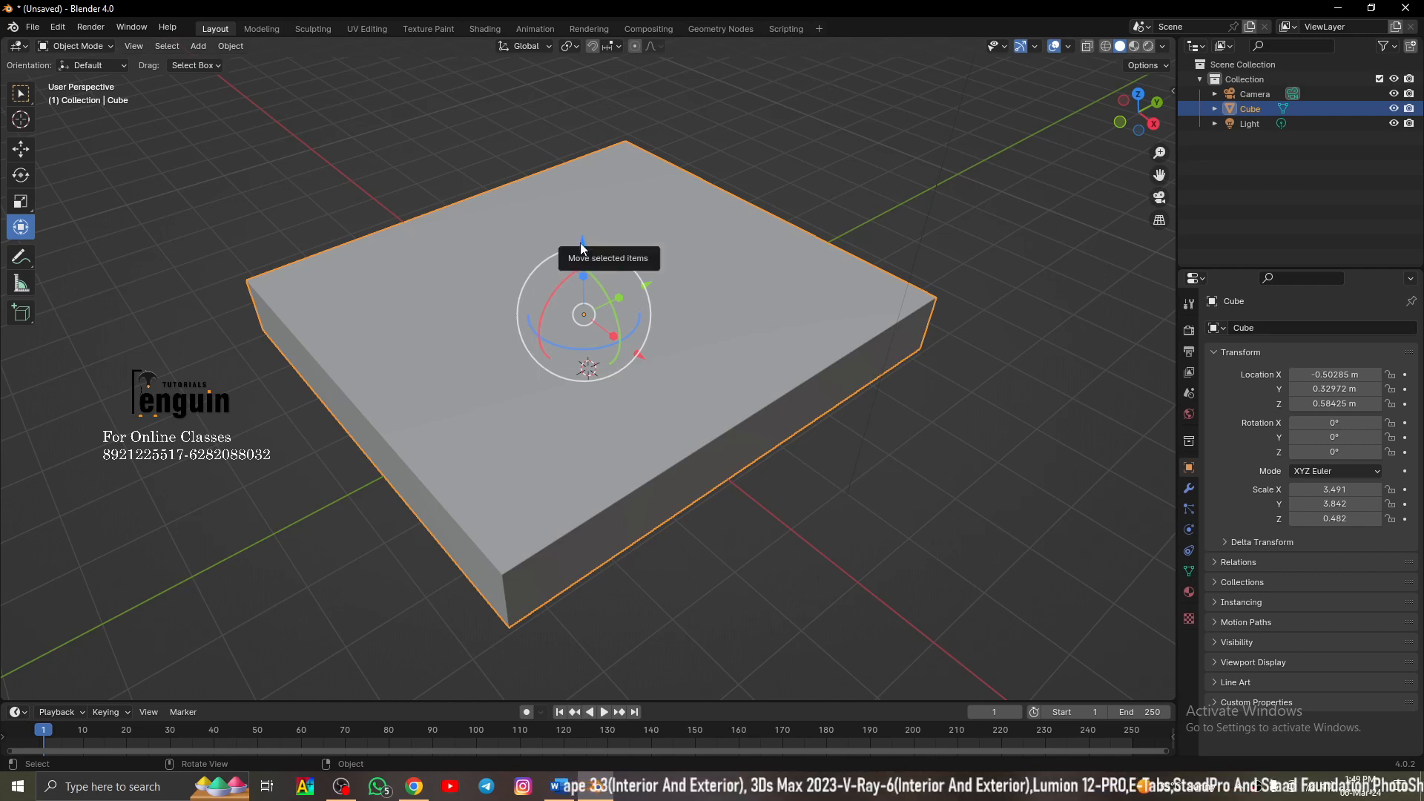
{"action": "left_click_drag", "start_coordinate": [585, 250], "coordinate": [585, 187]}
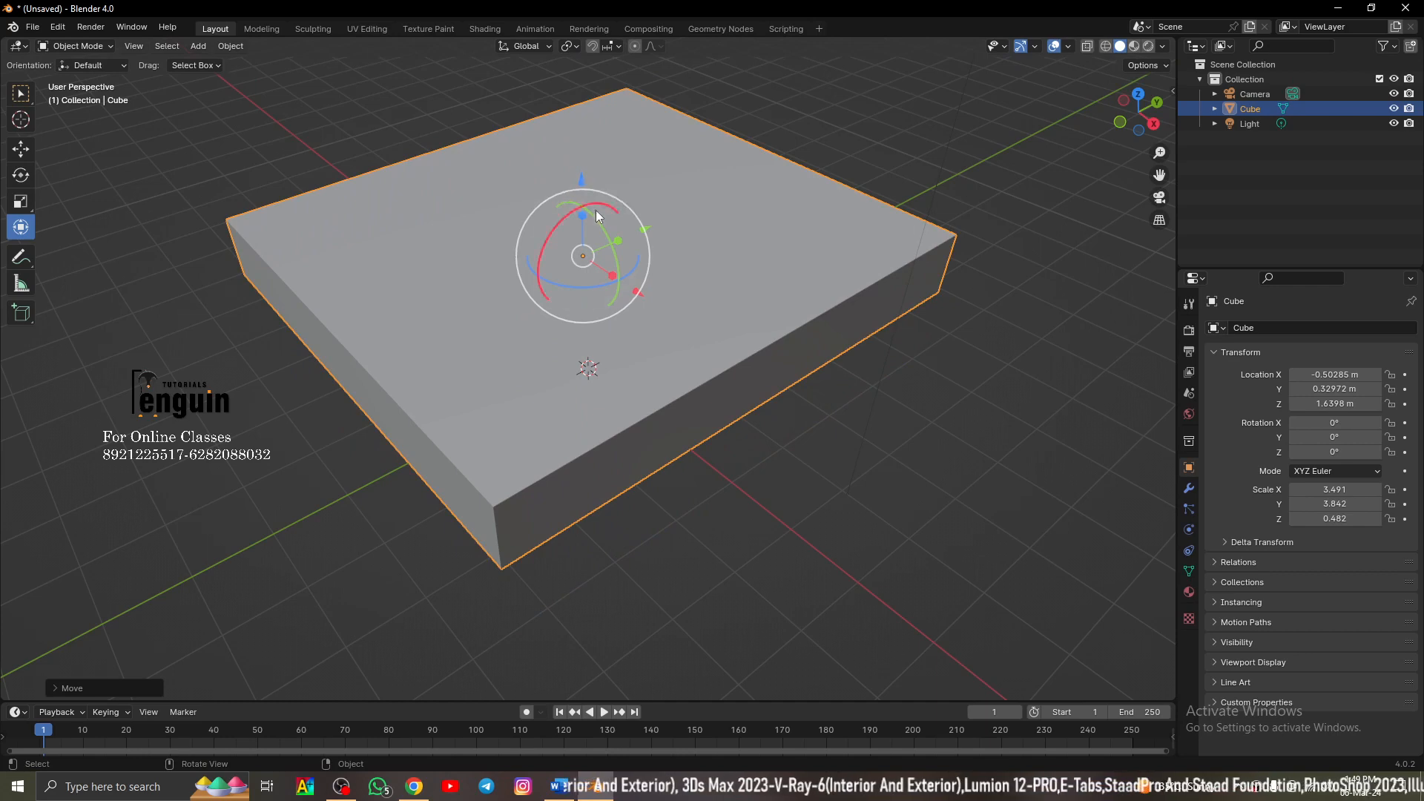
{"action": "mouse_move", "coordinate": [606, 282]}
{"action": "left_mouse_down"}
{"action": "mouse_move", "coordinate": [550, 283]}
{"action": "mouse_move", "coordinate": [619, 280]}
{"action": "mouse_move", "coordinate": [638, 296]}
{"action": "mouse_move", "coordinate": [593, 264]}
{"action": "left_mouse_up"}
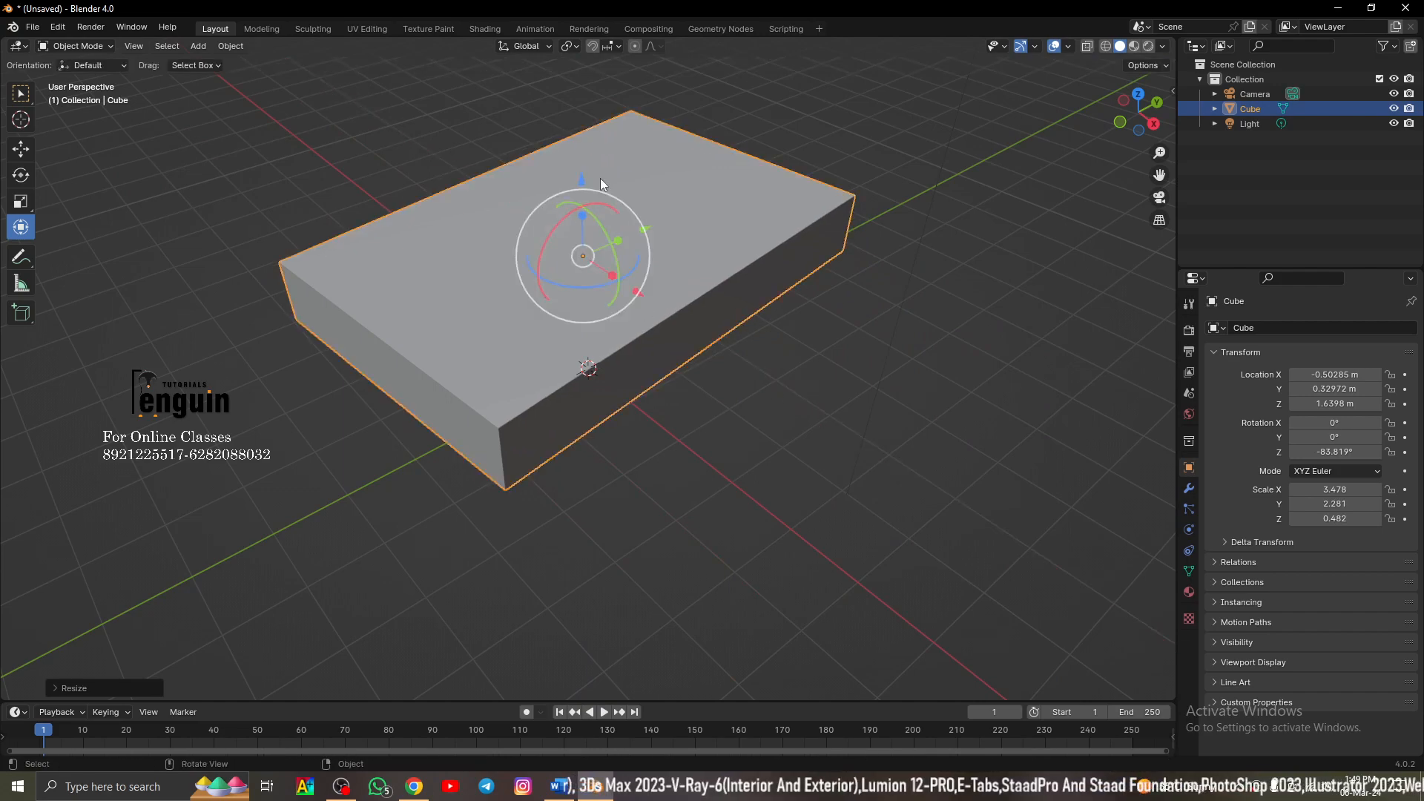
Step: Examine the transformed slab and the combined Transform gizmo from several viewpoints and distances
{"action": "scroll", "coordinate": [560, 211], "scroll_direction": "up", "scroll_amount": 3}
{"action": "middle_click_drag", "start_coordinate": [578, 222], "coordinate": [576, 256]}
{"action": "scroll", "coordinate": [608, 420], "scroll_direction": "down", "scroll_amount": 5}
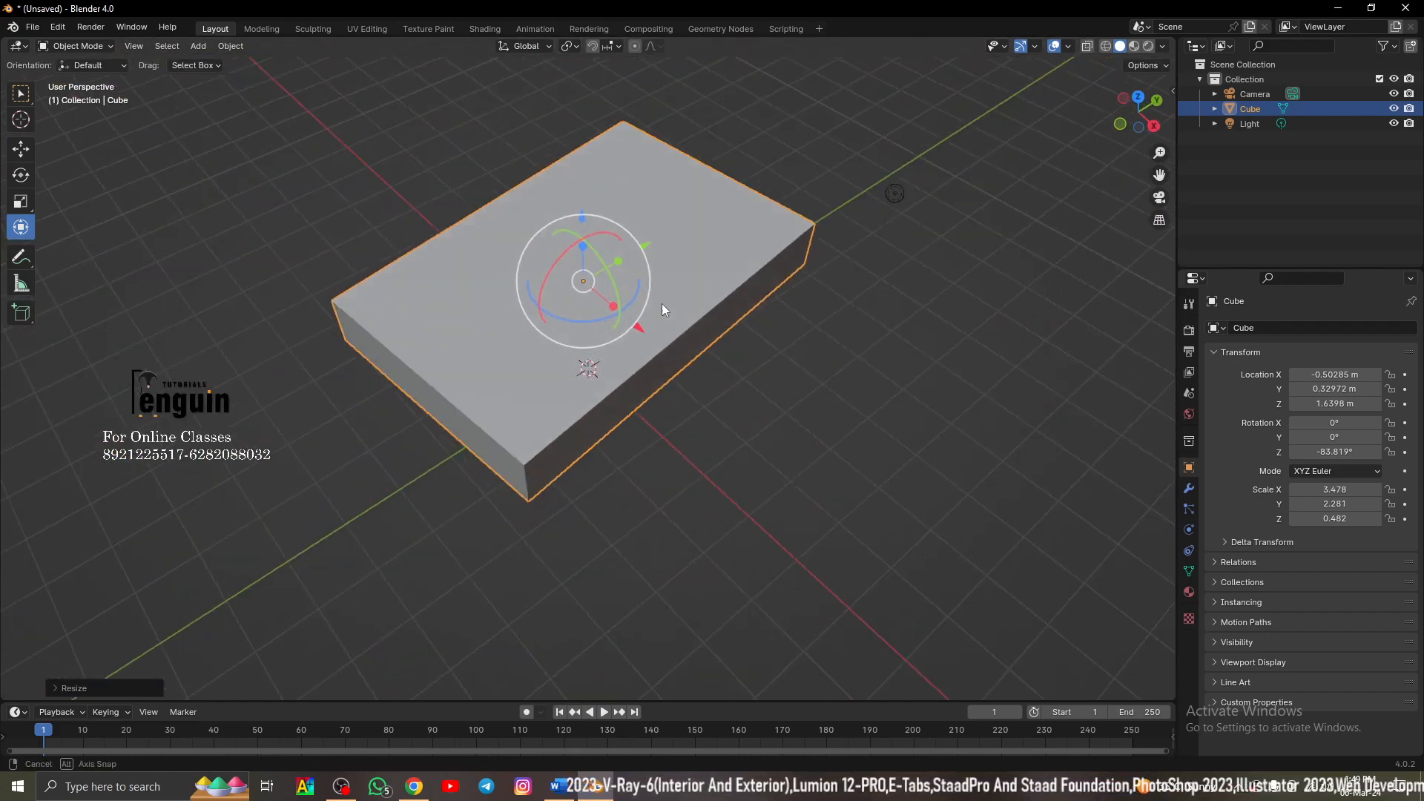
{"action": "middle_click_drag", "start_coordinate": [662, 304], "coordinate": [684, 256]}
{"action": "scroll", "coordinate": [559, 256], "scroll_direction": "up", "scroll_amount": 3}
{"action": "scroll", "coordinate": [705, 420], "scroll_direction": "down", "scroll_amount": 2}
{"action": "middle_click_drag", "start_coordinate": [597, 291], "coordinate": [610, 353]}
{"action": "scroll", "coordinate": [531, 256], "scroll_direction": "up", "scroll_amount": 3}
{"action": "scroll", "coordinate": [766, 404], "scroll_direction": "down", "scroll_amount": 3}
{"action": "scroll", "coordinate": [614, 264], "scroll_direction": "up", "scroll_amount": 3}
{"action": "scroll", "coordinate": [741, 416], "scroll_direction": "down", "scroll_amount": 3}
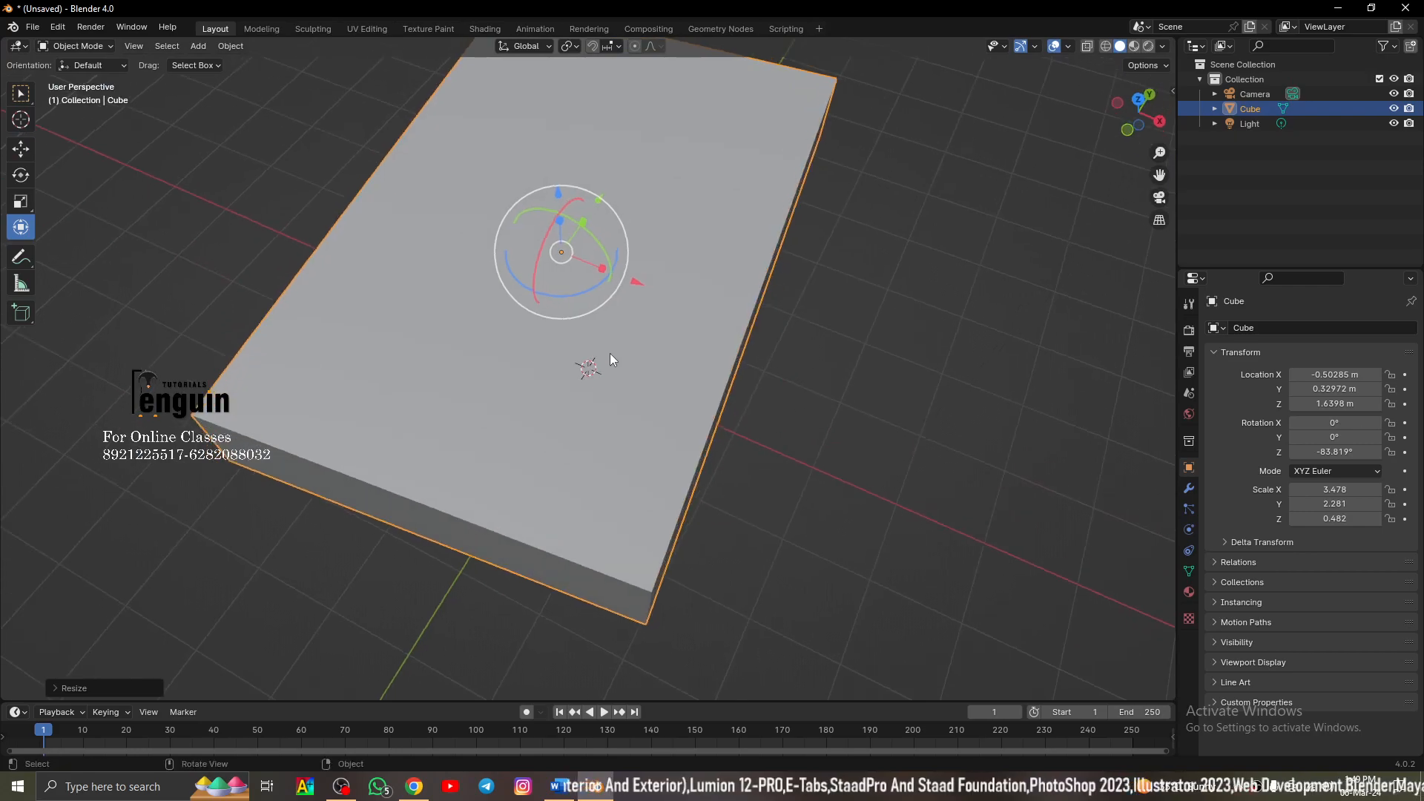